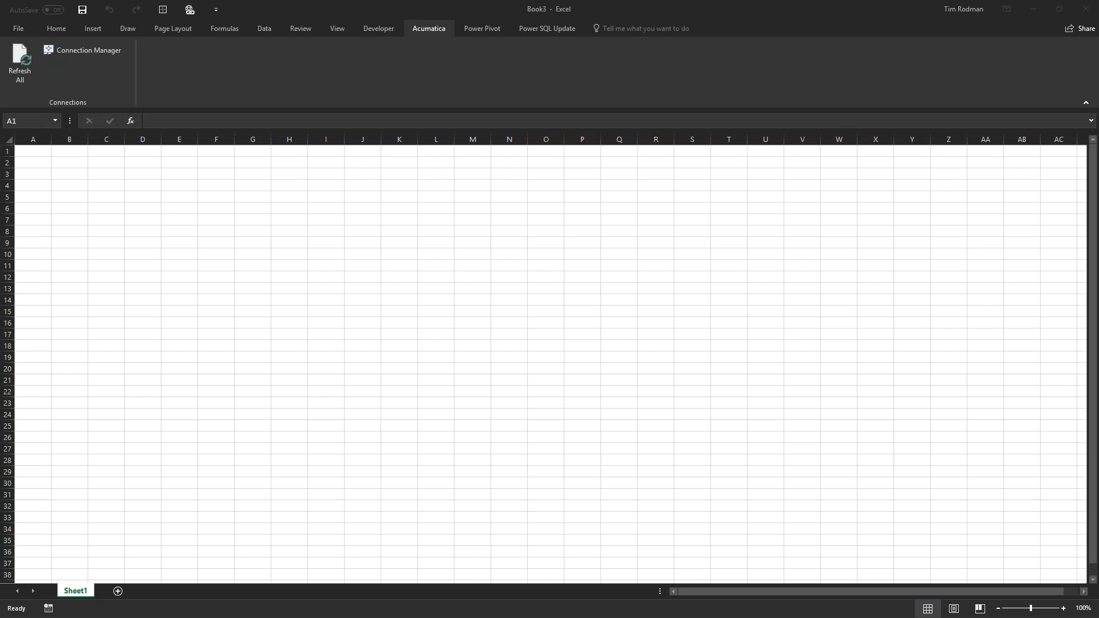
Rename the first worksheet to 'Report'
{"action": "double_click", "coordinate": [76, 592]}
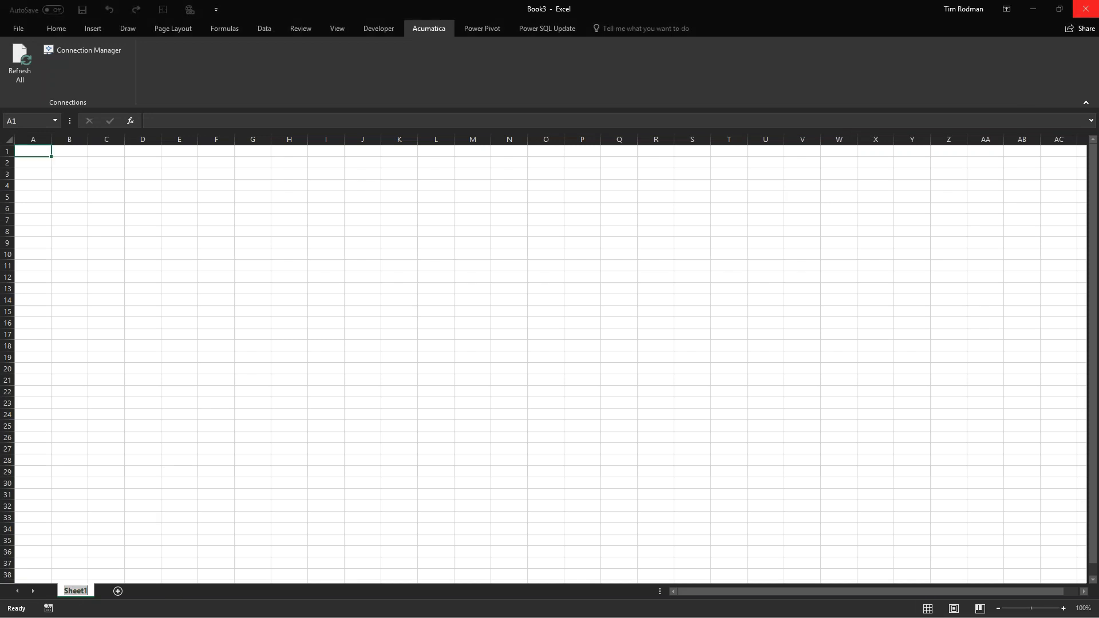
{"action": "type", "text": "Report"}
{"action": "key", "text": "Return"}
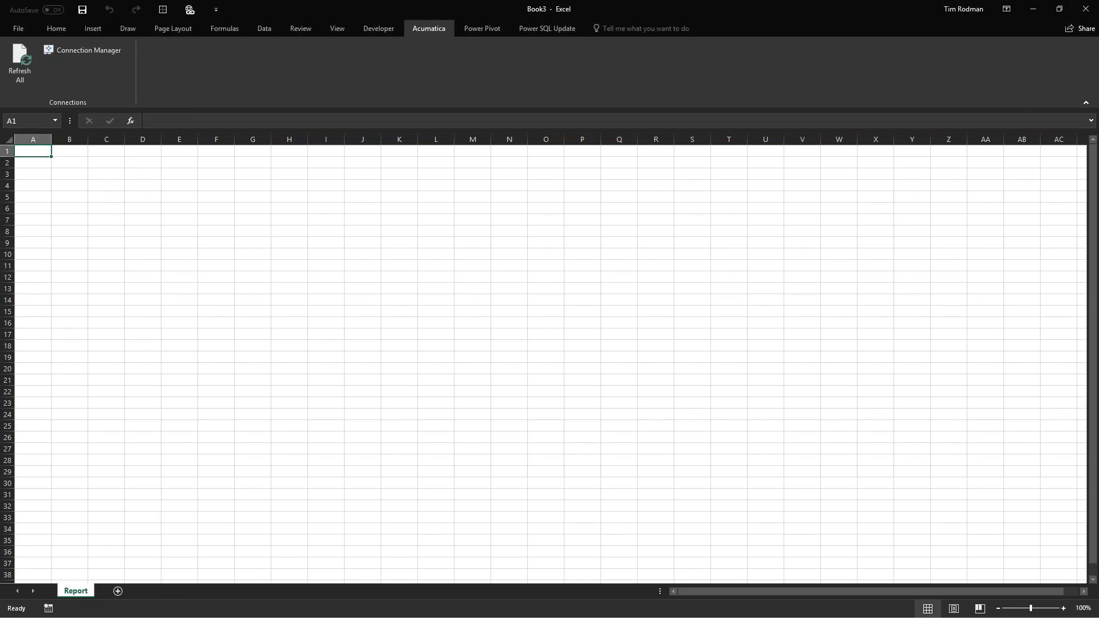
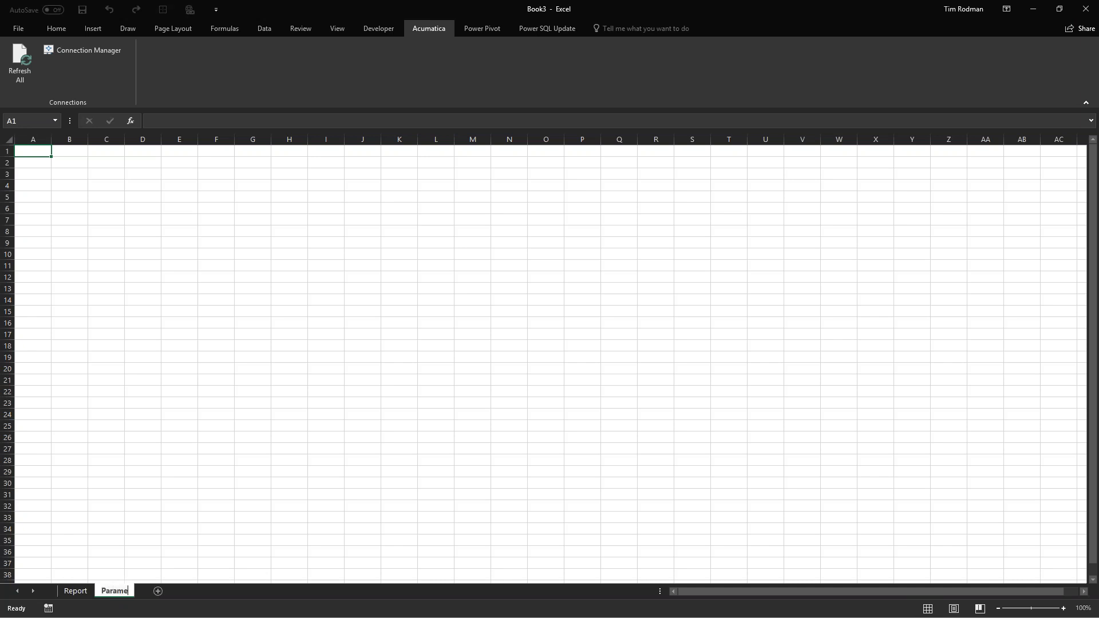
{"action": "type", "text": "rs"}
Confirm the sheet name Parameters
{"action": "key", "text": "Return"}
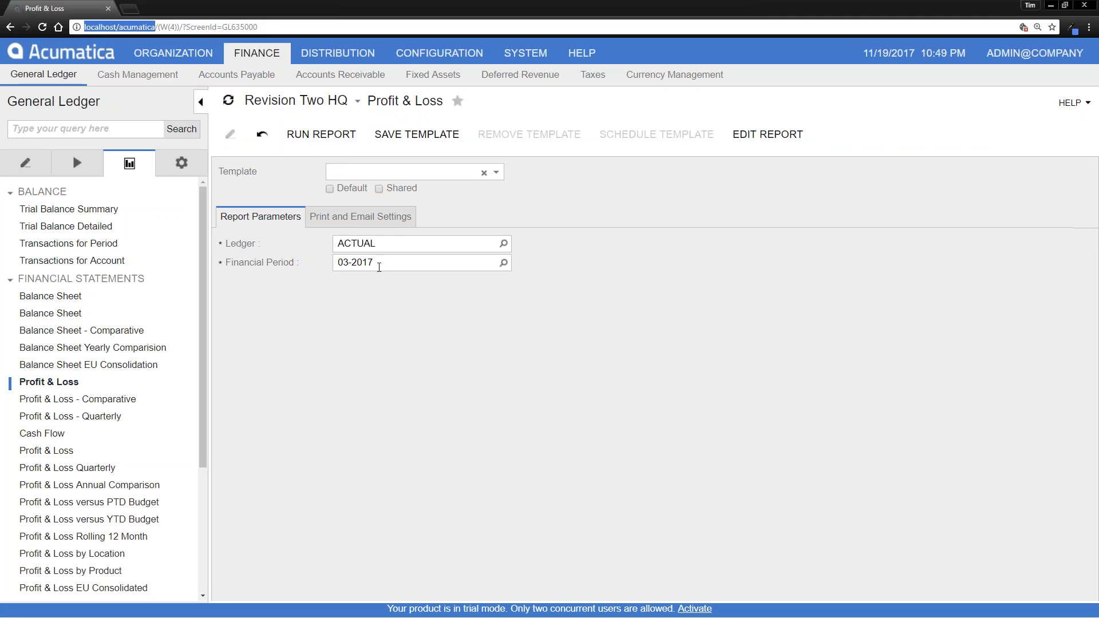
Run the Profit & Loss report and highlight its revenue rows
{"action": "left_click", "coordinate": [321, 134]}
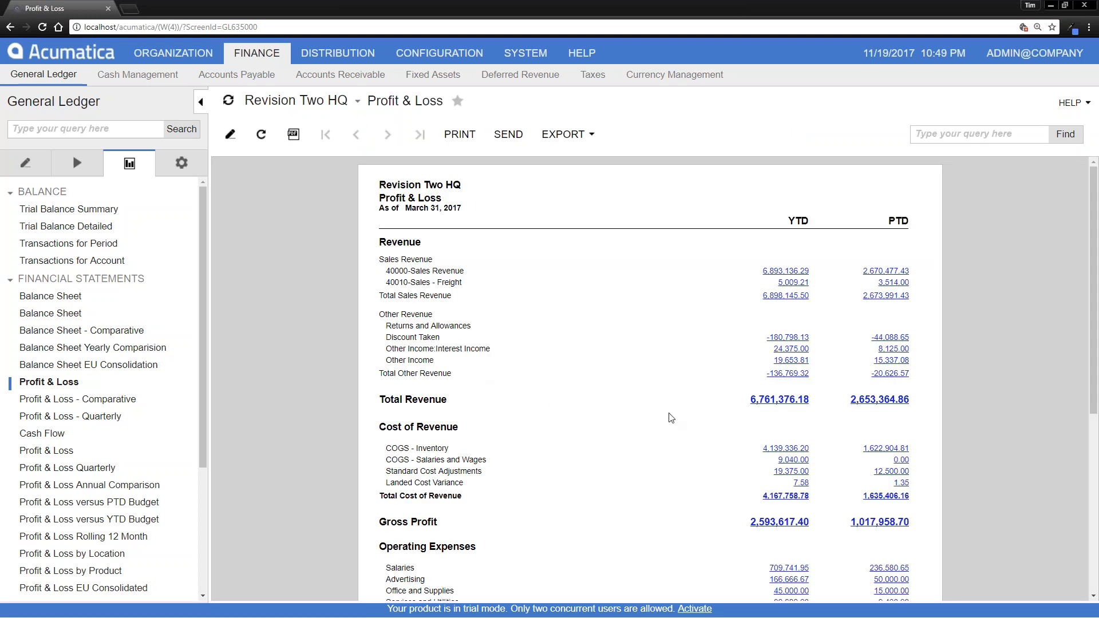
{"action": "left_click", "coordinate": [918, 406], "text": "shift"}
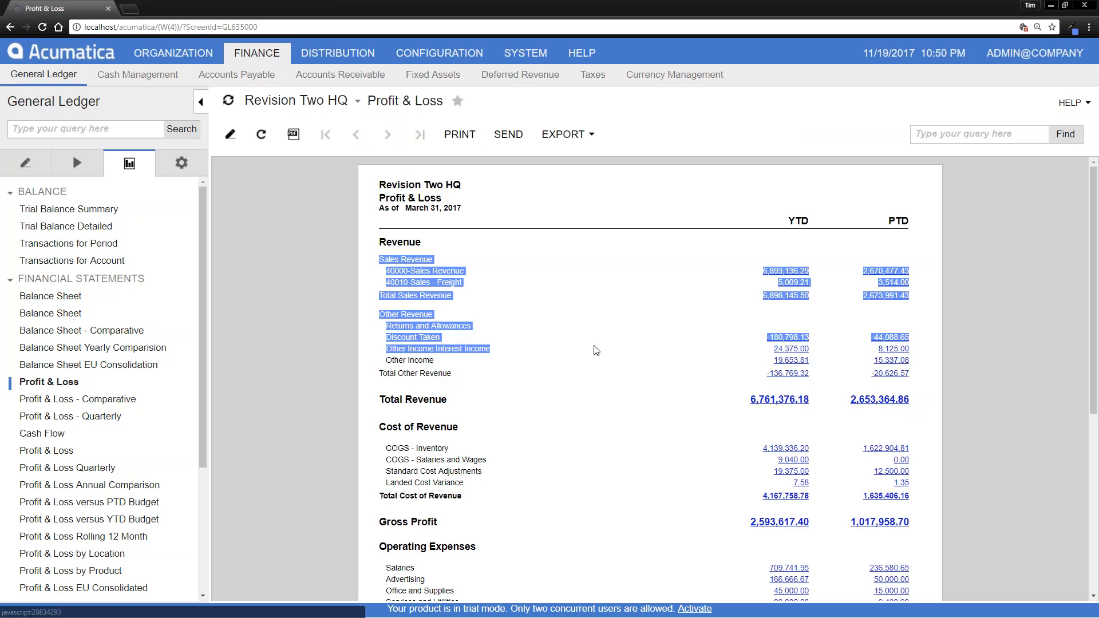
{"action": "left_click_drag", "start_coordinate": [920, 406], "coordinate": [907, 400]}
{"action": "left_click", "coordinate": [908, 402]}
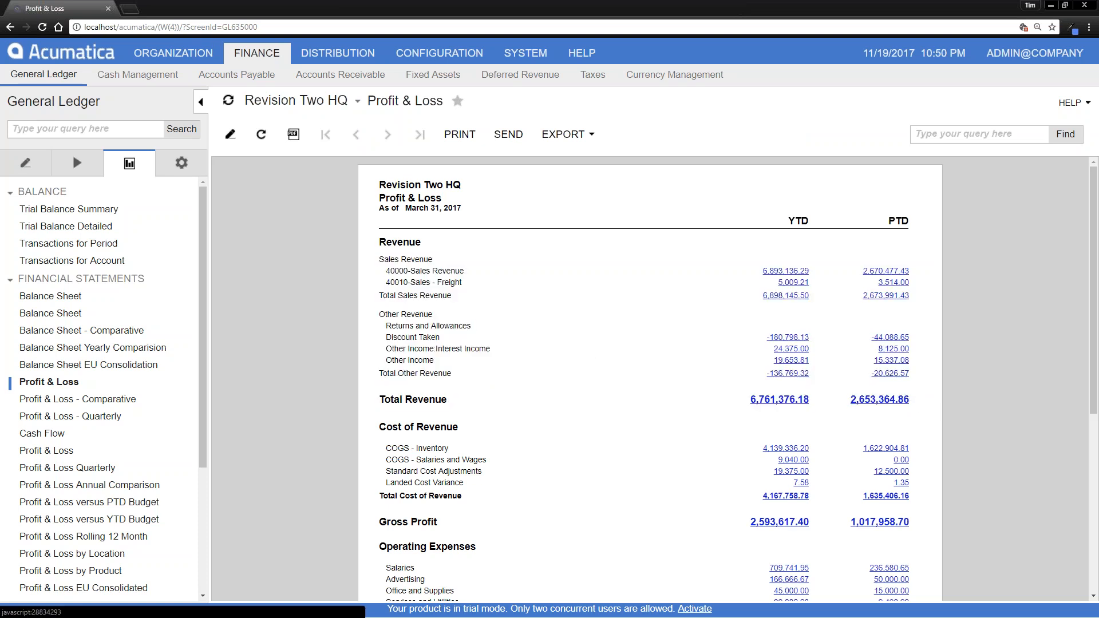
{"action": "left_click", "coordinate": [912, 404], "text": "shift"}
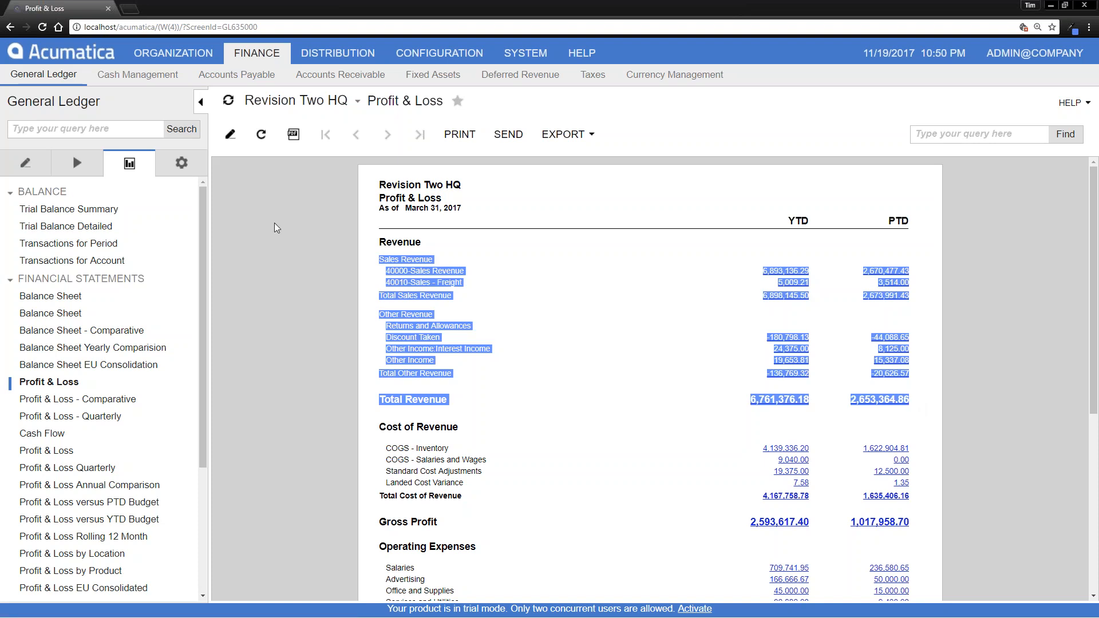
Review the report parameters: ledger ACTUAL and financial period 03-2017
{"action": "left_click", "coordinate": [222, 142]}
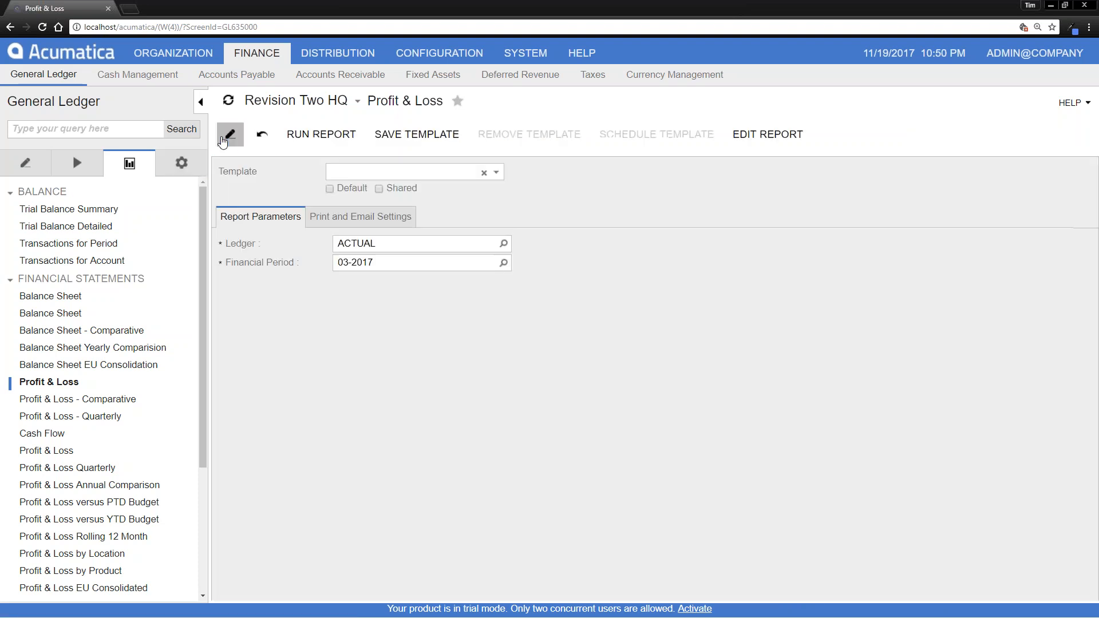
{"action": "left_click", "coordinate": [381, 244]}
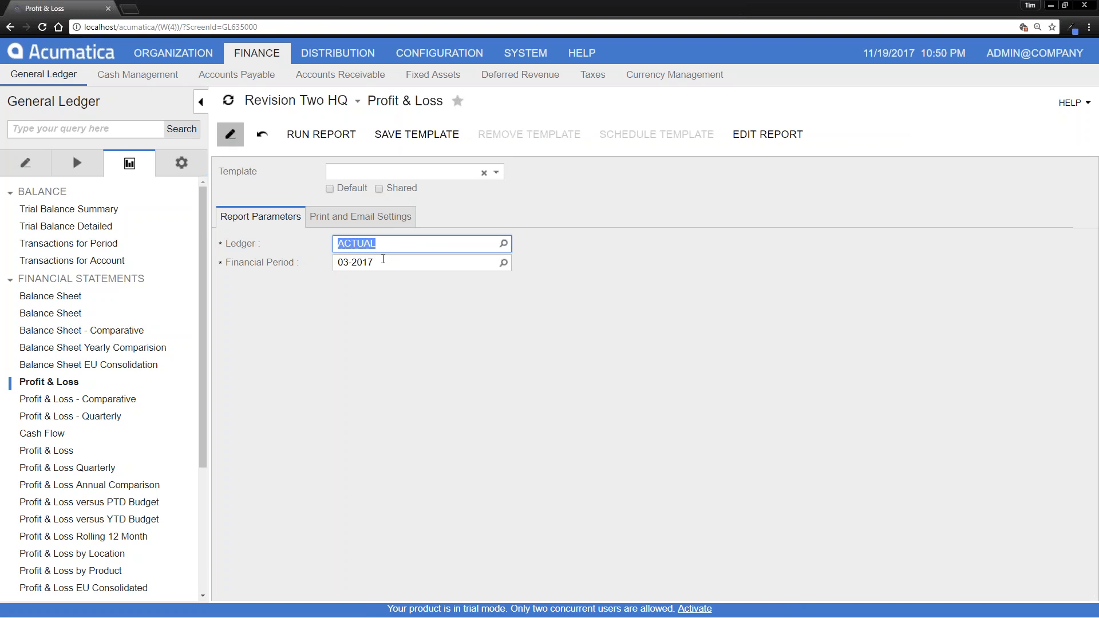
{"action": "left_click", "coordinate": [378, 313]}
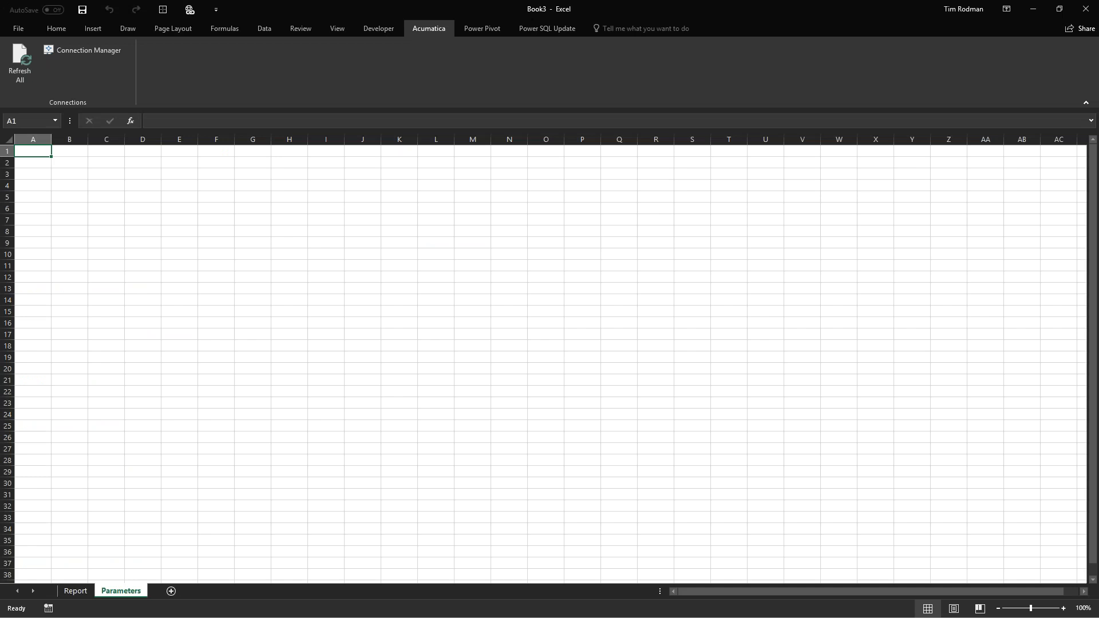
{"action": "type", "text": "Branc"}
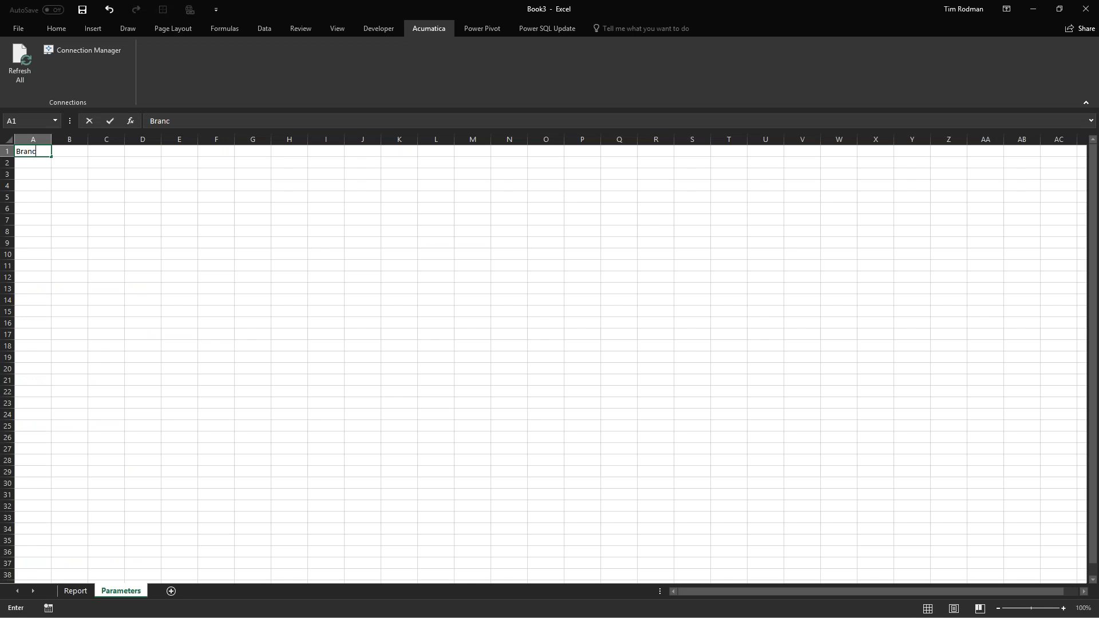
{"action": "type", "text": "h"}
Label A1:A3 with Branch, Ledger and Financial Period
{"action": "key", "text": "Return"}
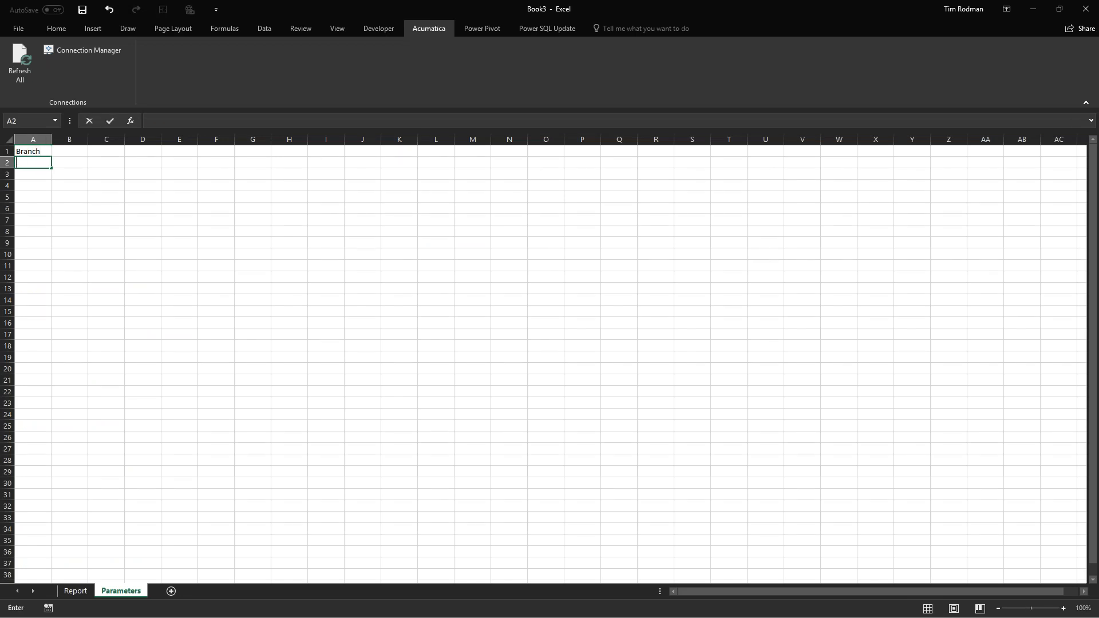
{"action": "type", "text": "Ledger"}
{"action": "key", "text": "Return"}
{"action": "type", "text": "Financial"}
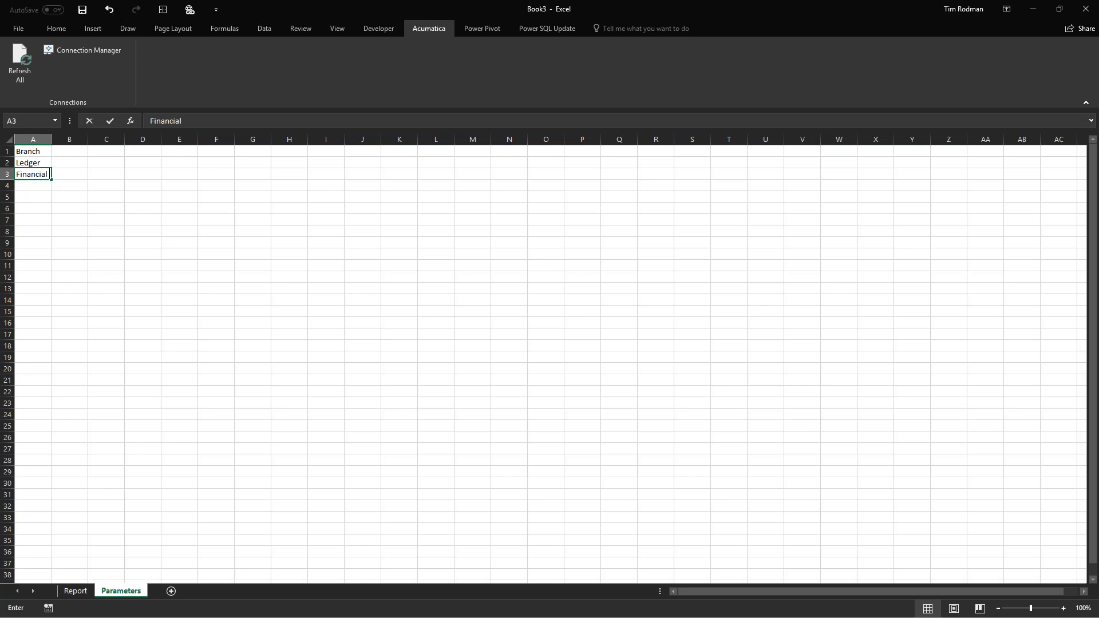
{"action": "type", "text": " Period"}
{"action": "key", "text": "Return"}
Enter HQ as the branch value and ACTUAL as the ledger value
{"action": "key", "text": "Up"}
{"action": "key", "text": "Right"}
{"action": "key", "text": "Up"}
{"action": "key", "text": "Up"}
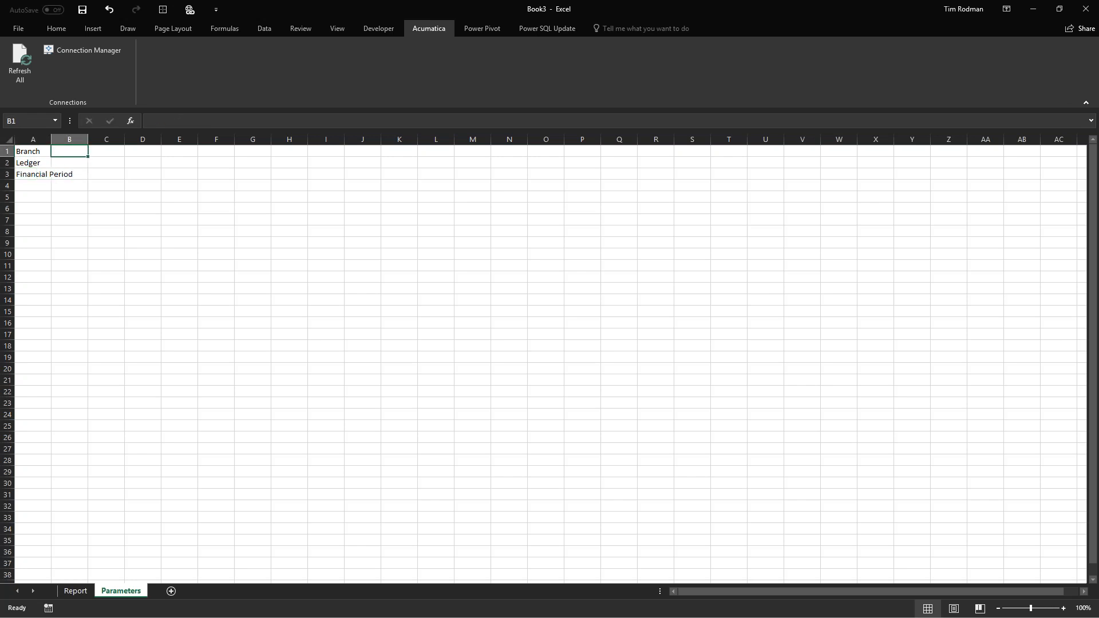
{"action": "type", "text": "HQ"}
{"action": "key", "text": "Return"}
{"action": "type", "text": "A"}
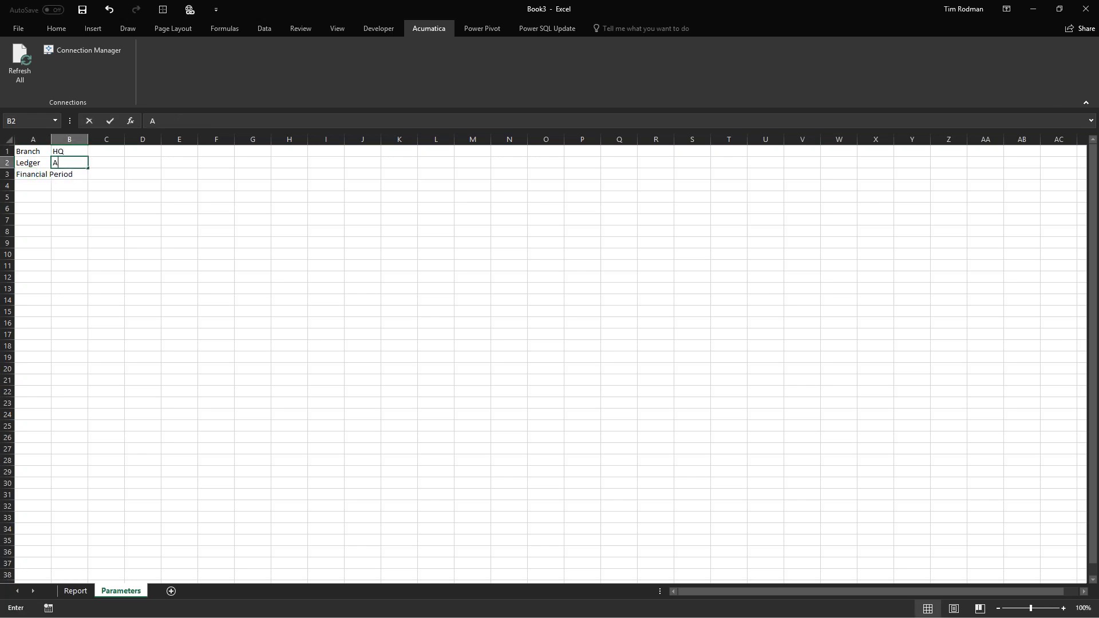
{"action": "type", "text": "C"}
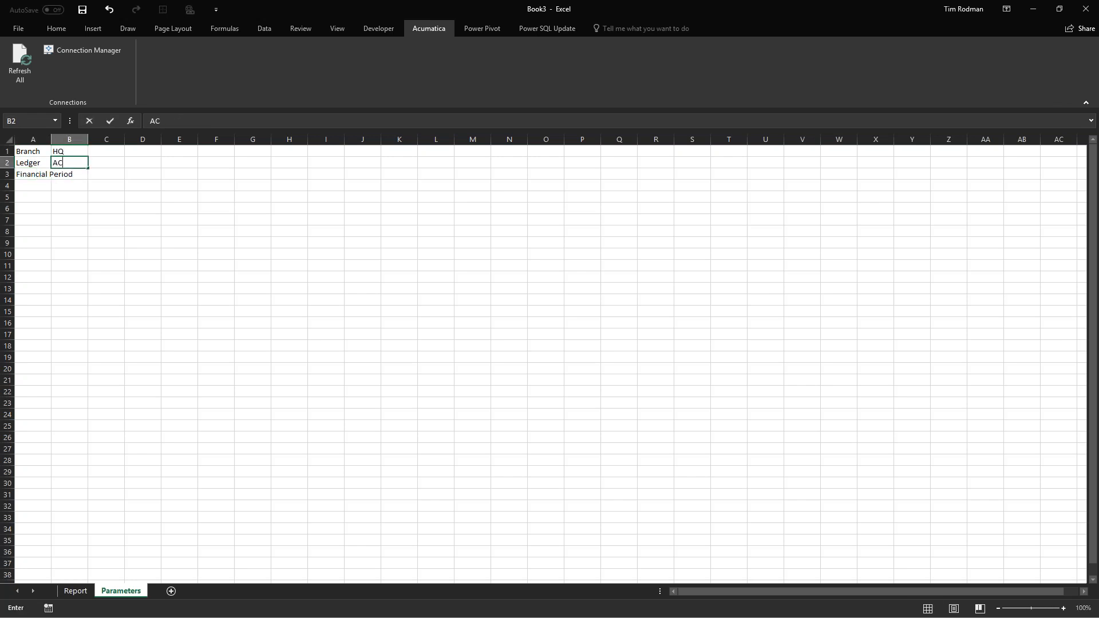
{"action": "type", "text": "TUAL"}
{"action": "key", "text": "Tab"}
Enter 03-2017 in B3, then undo it after Excel converts it to a date
{"action": "key", "text": "Return"}
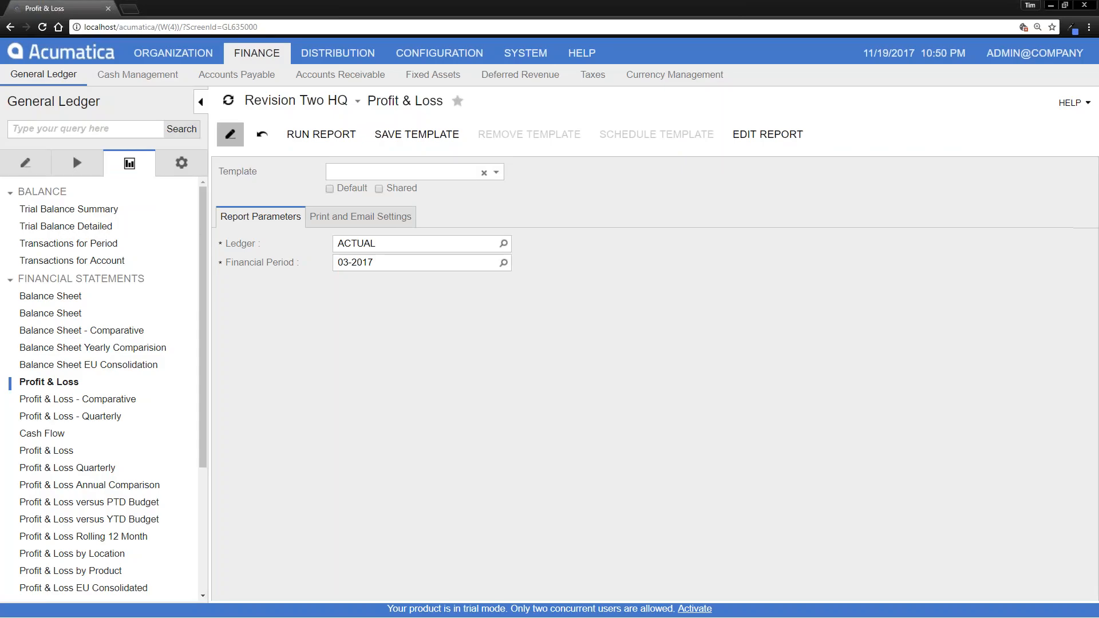
{"action": "type", "text": "03-2"}
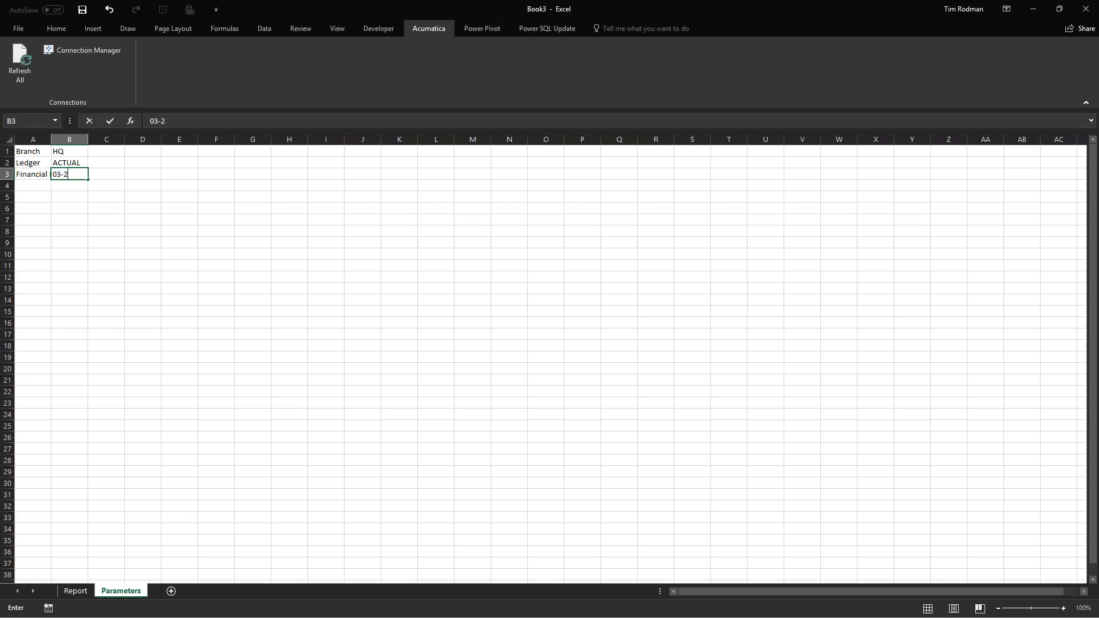
{"action": "type", "text": "017"}
{"action": "key", "text": "Return"}
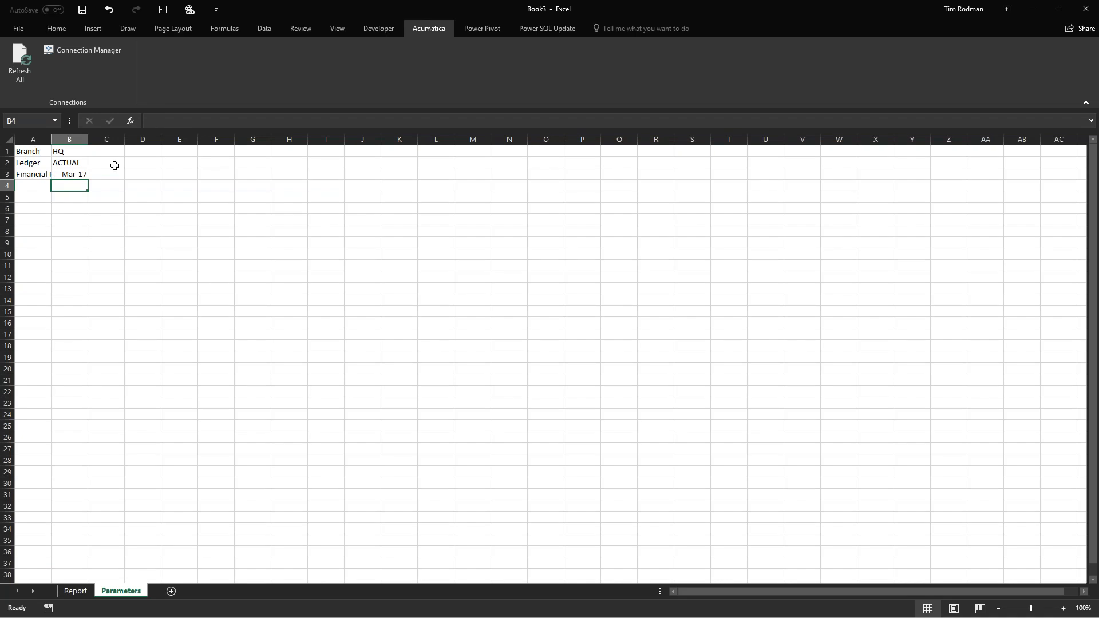
{"action": "key", "text": "ctrl+z"}
Format column B as Text
{"action": "left_click", "coordinate": [69, 140]}
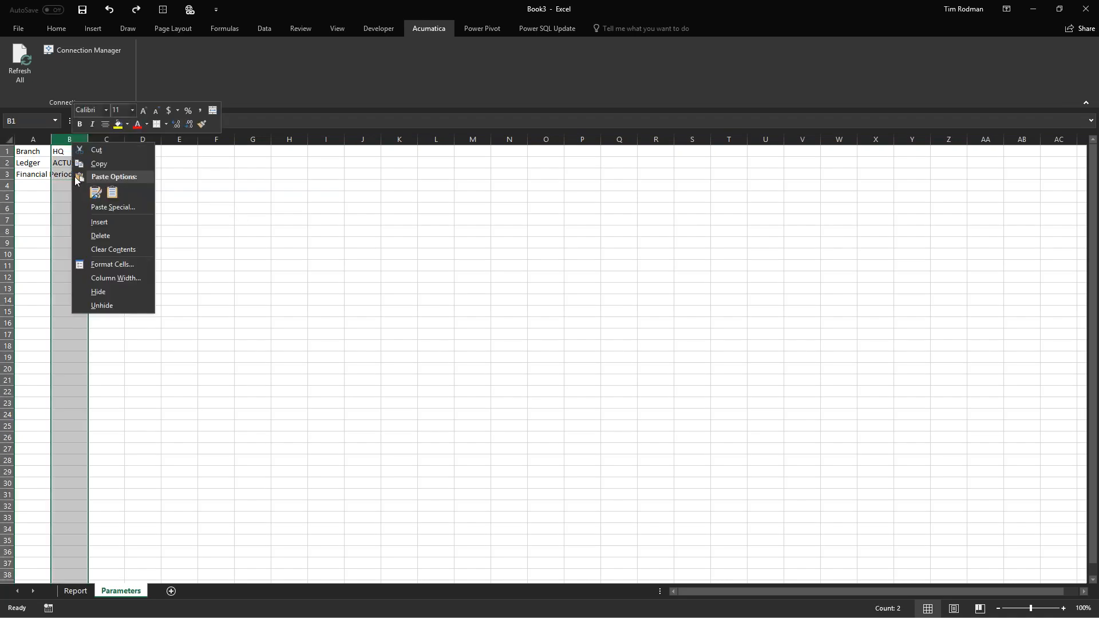
{"action": "left_click", "coordinate": [98, 265]}
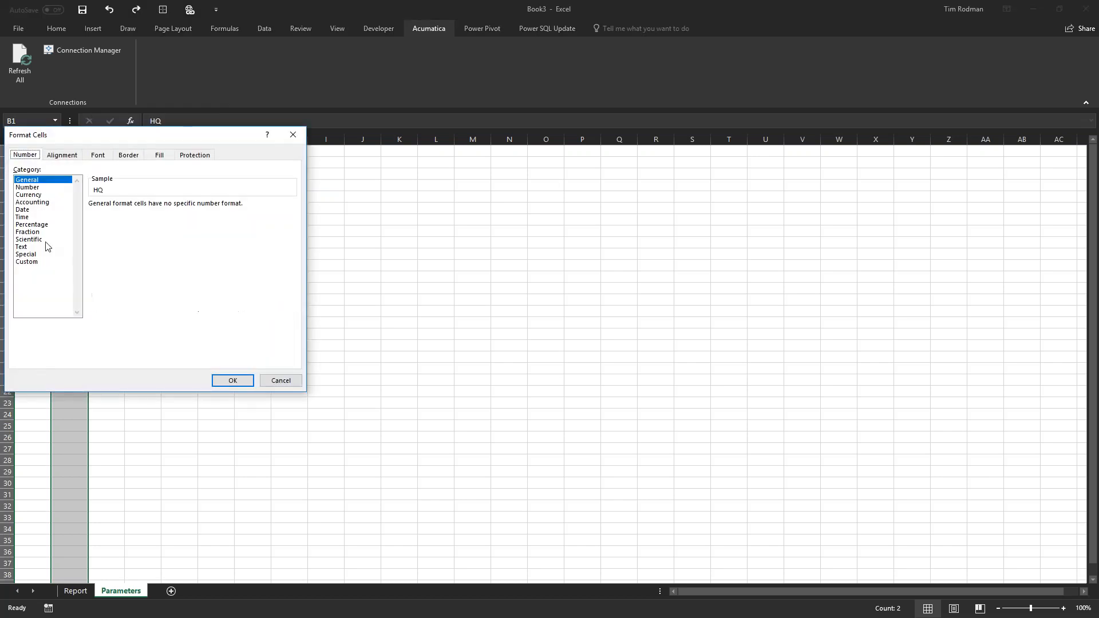
{"action": "left_click", "coordinate": [46, 247]}
{"action": "key", "text": "Return"}
Enter 03-2017 as text in B3 and auto-fit all column widths
{"action": "left_click", "coordinate": [73, 171]}
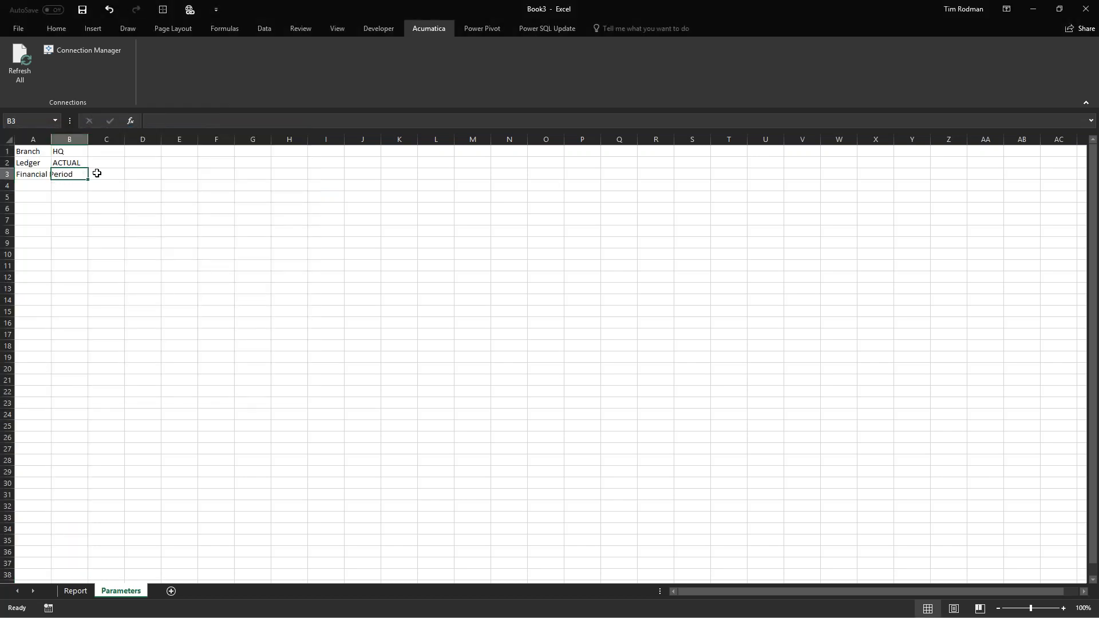
{"action": "type", "text": "03-2017"}
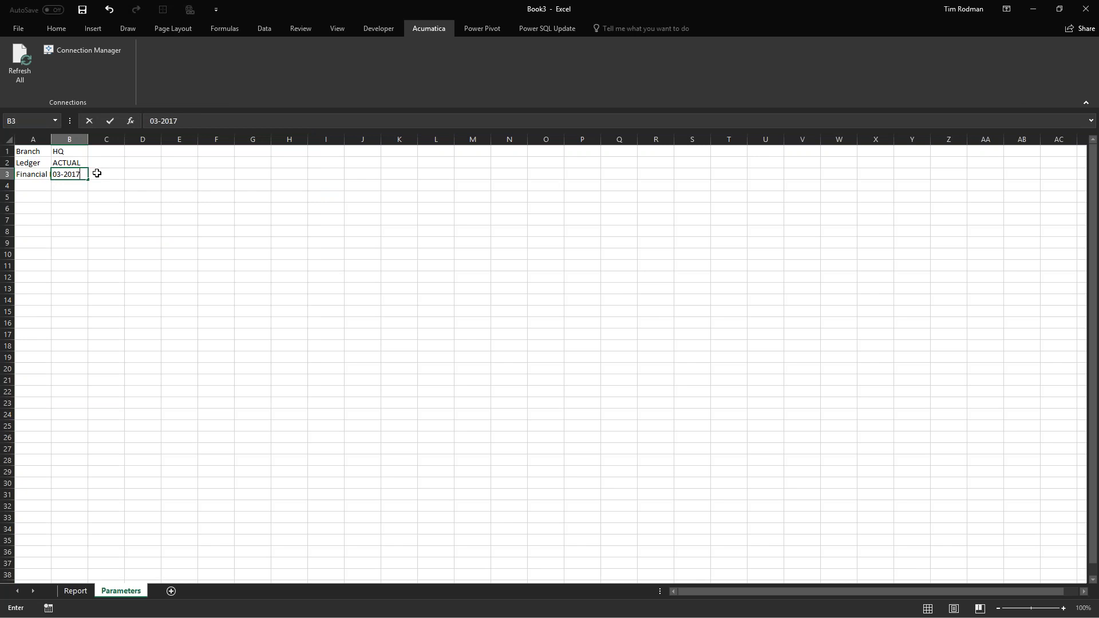
{"action": "key", "text": "Return"}
{"action": "key", "text": "ctrl+a"}
{"action": "double_click", "coordinate": [51, 139]}
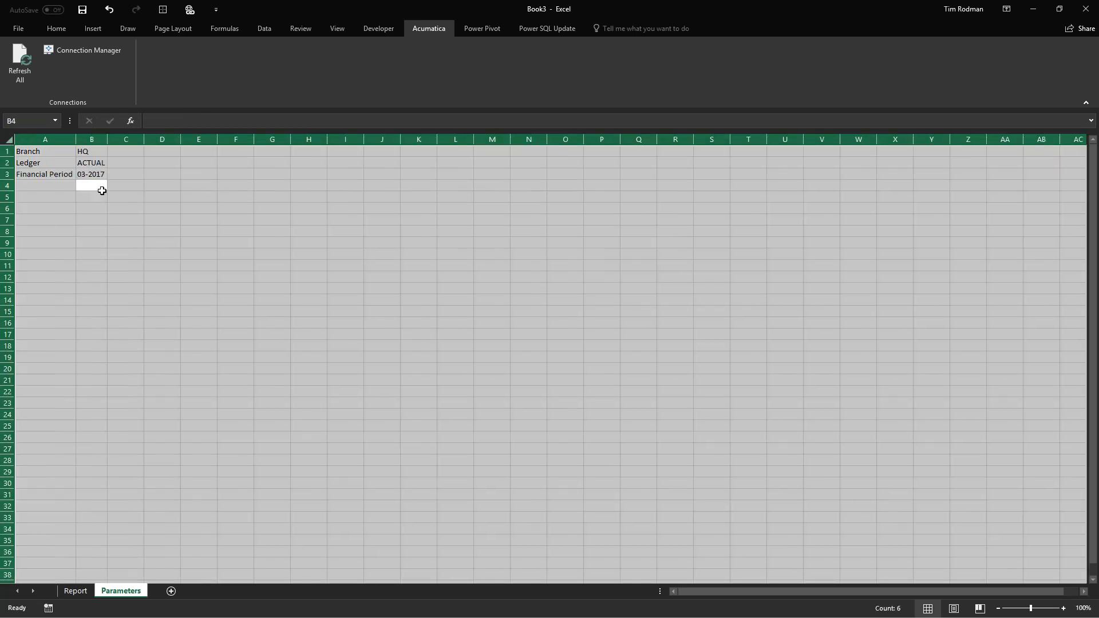
{"action": "left_click", "coordinate": [101, 177]}
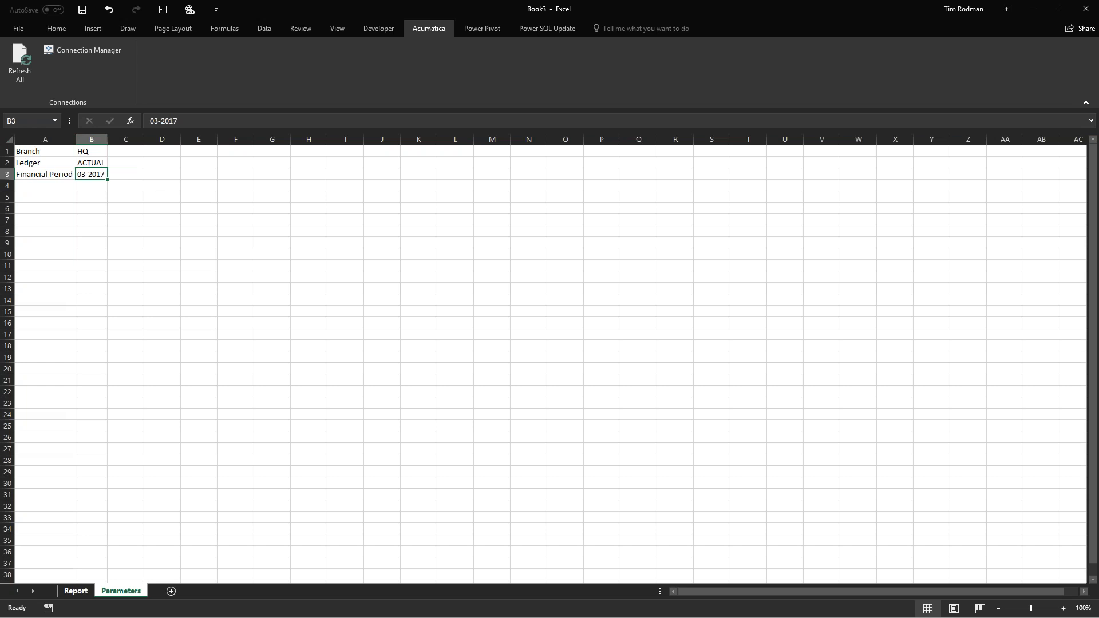
{"action": "left_click", "coordinate": [76, 590]}
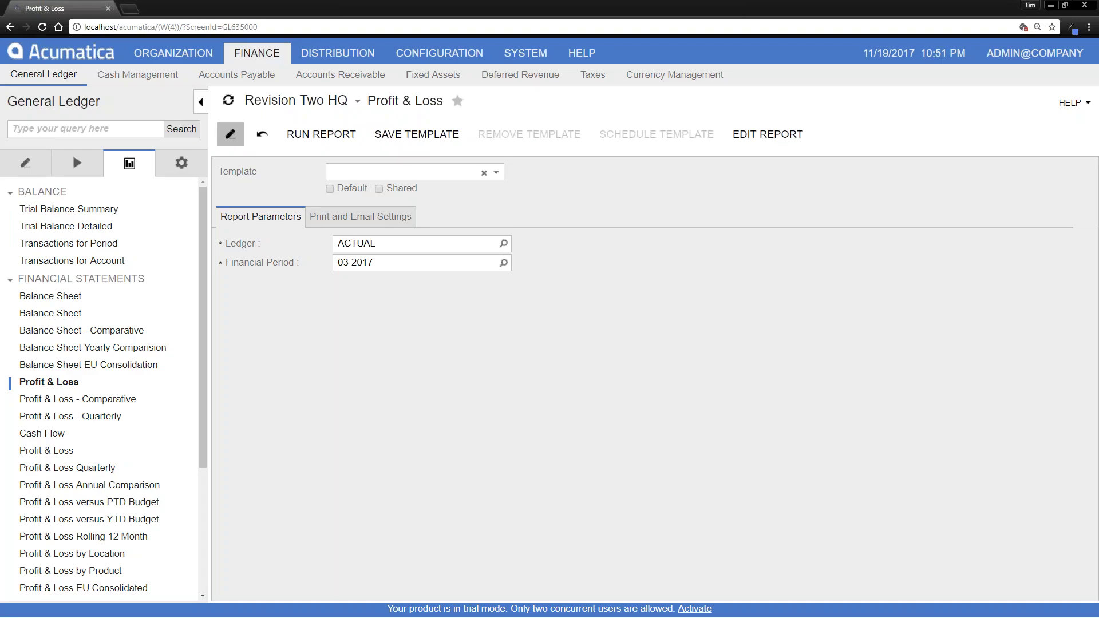
Start a BRANCHNAME formula in A1 from the Velixo Reports add-in category
{"action": "left_click", "coordinate": [230, 138]}
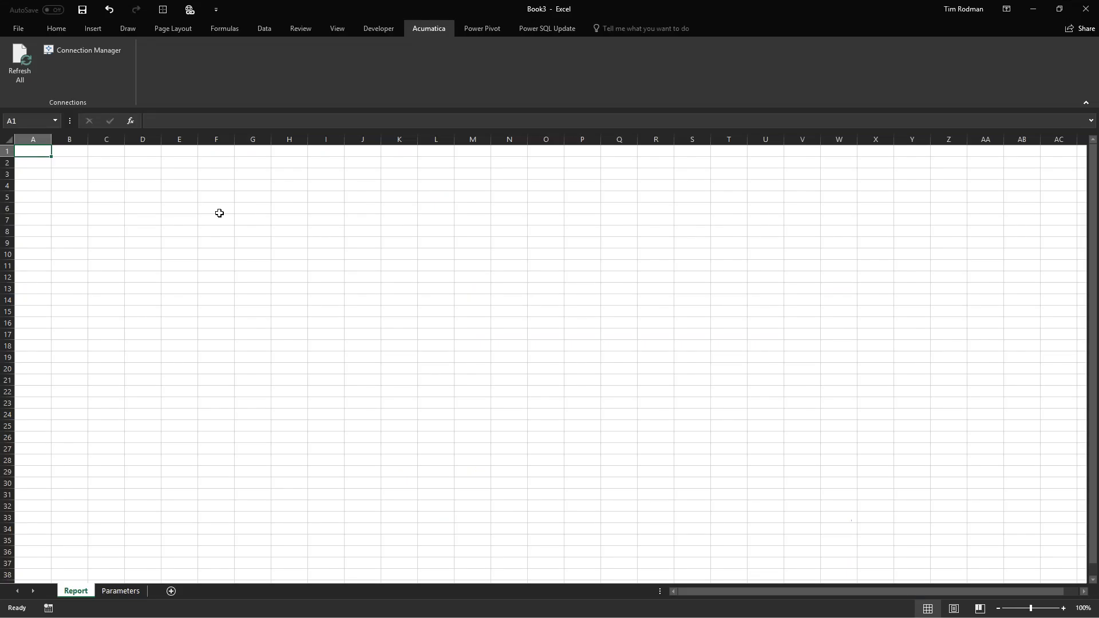
{"action": "left_click", "coordinate": [131, 121]}
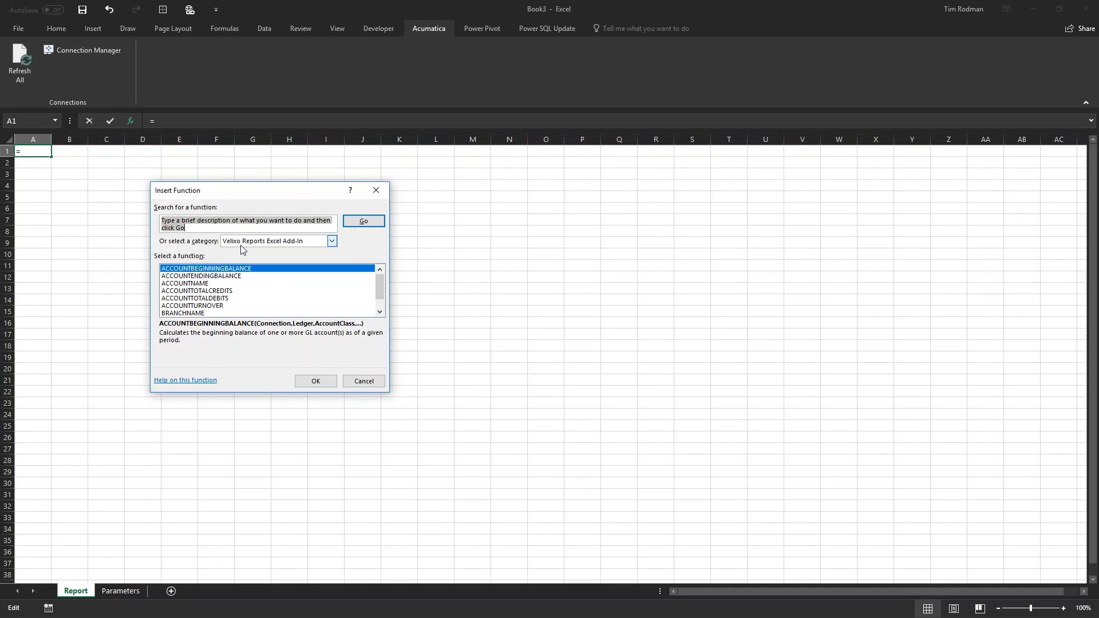
{"action": "left_click", "coordinate": [232, 244]}
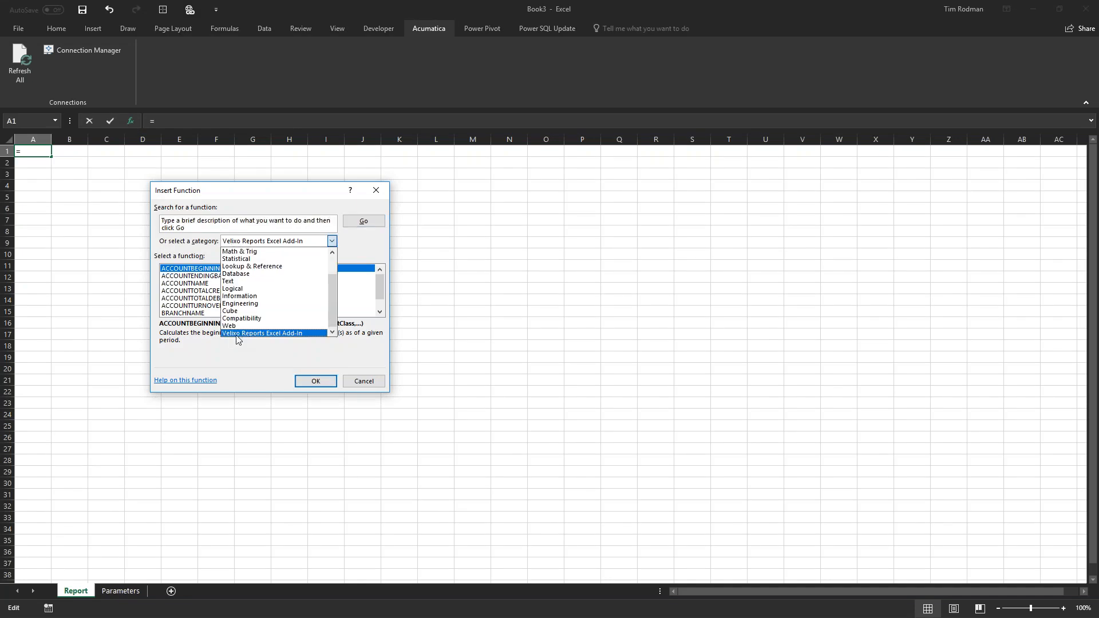
{"action": "left_click", "coordinate": [249, 244]}
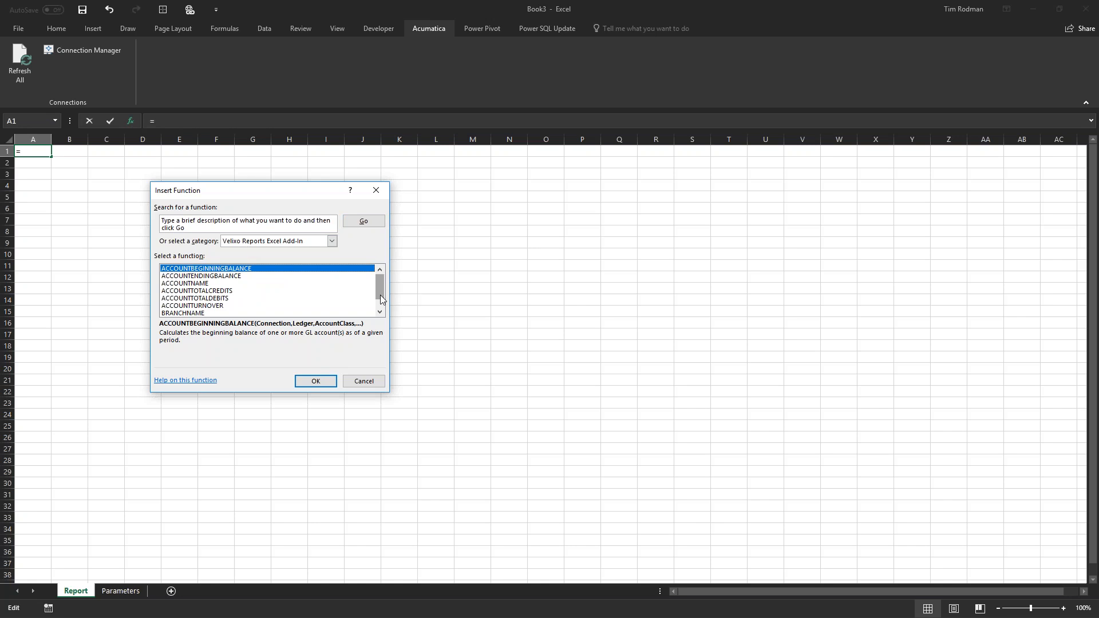
{"action": "scroll", "coordinate": [381, 295], "scroll_direction": "down", "scroll_amount": 1}
{"action": "left_click", "coordinate": [202, 301]}
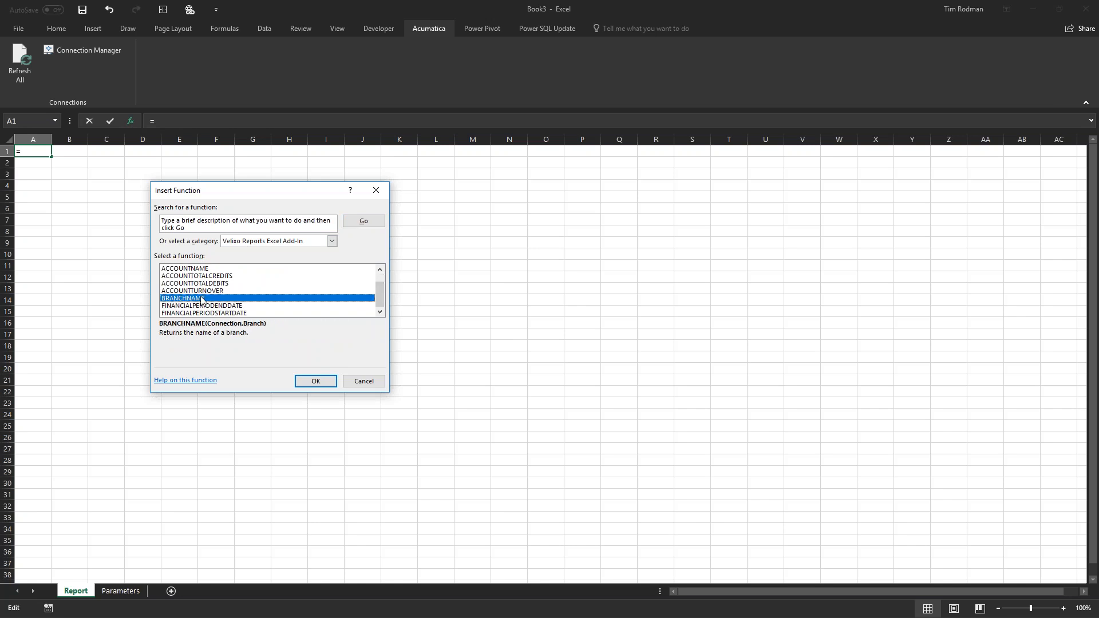
{"action": "double_click", "coordinate": [203, 301]}
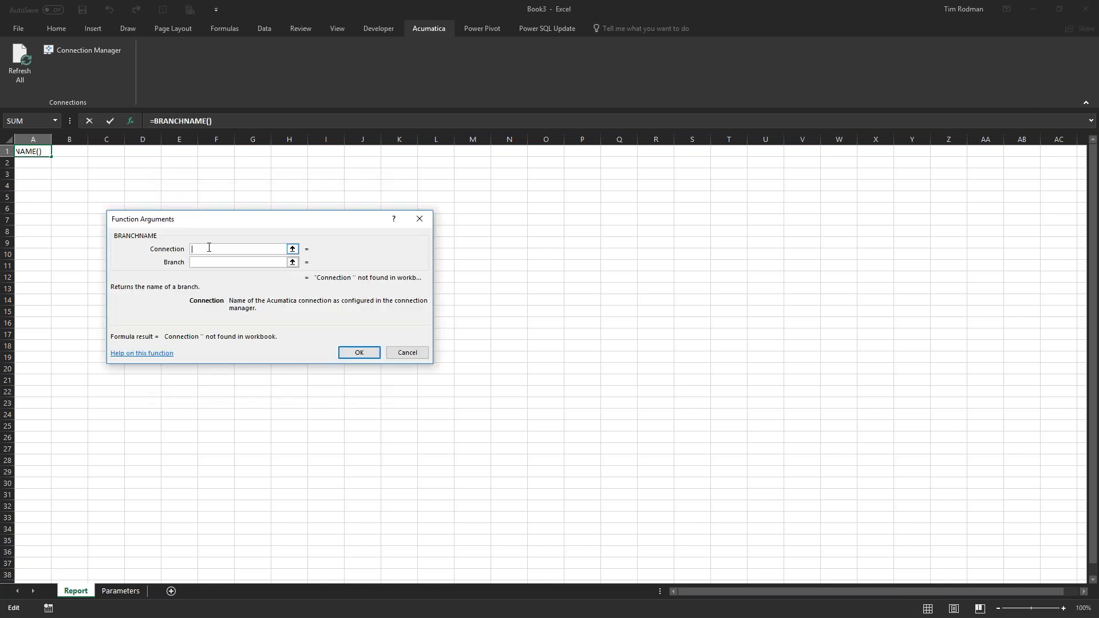
{"action": "type", "text": "MyConnecti"}
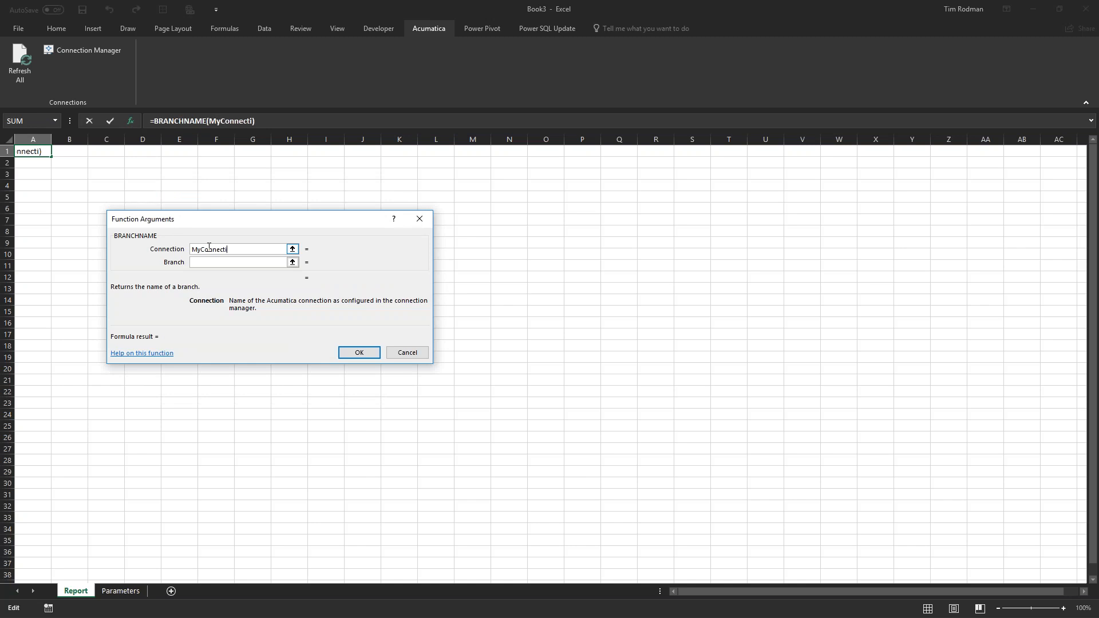
{"action": "type", "text": "on"}
Give BRANCHNAME connection "MyConnection" and branch Parameters!B1, showing Revision Two HQ
{"action": "left_click", "coordinate": [212, 262]}
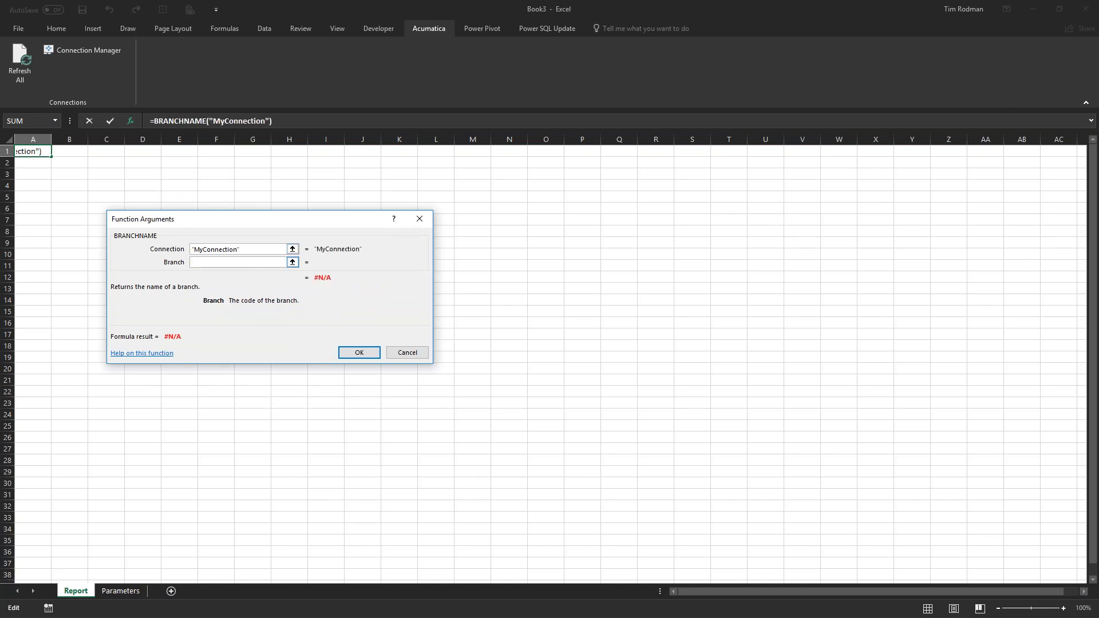
{"action": "left_click", "coordinate": [132, 593]}
{"action": "left_click", "coordinate": [86, 151]}
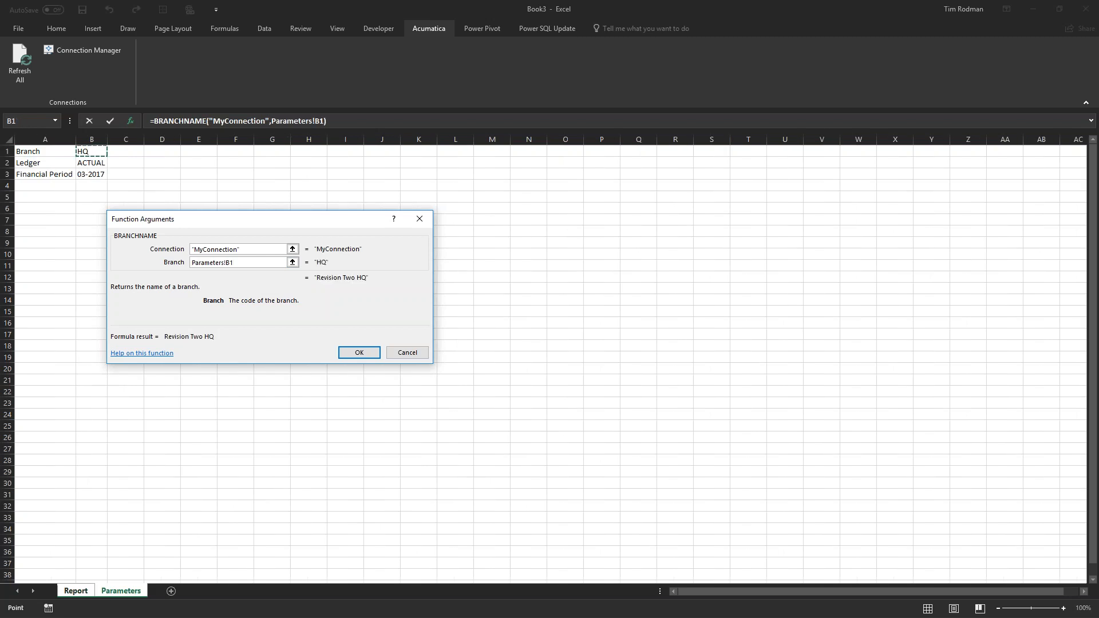
{"action": "left_click", "coordinate": [358, 352]}
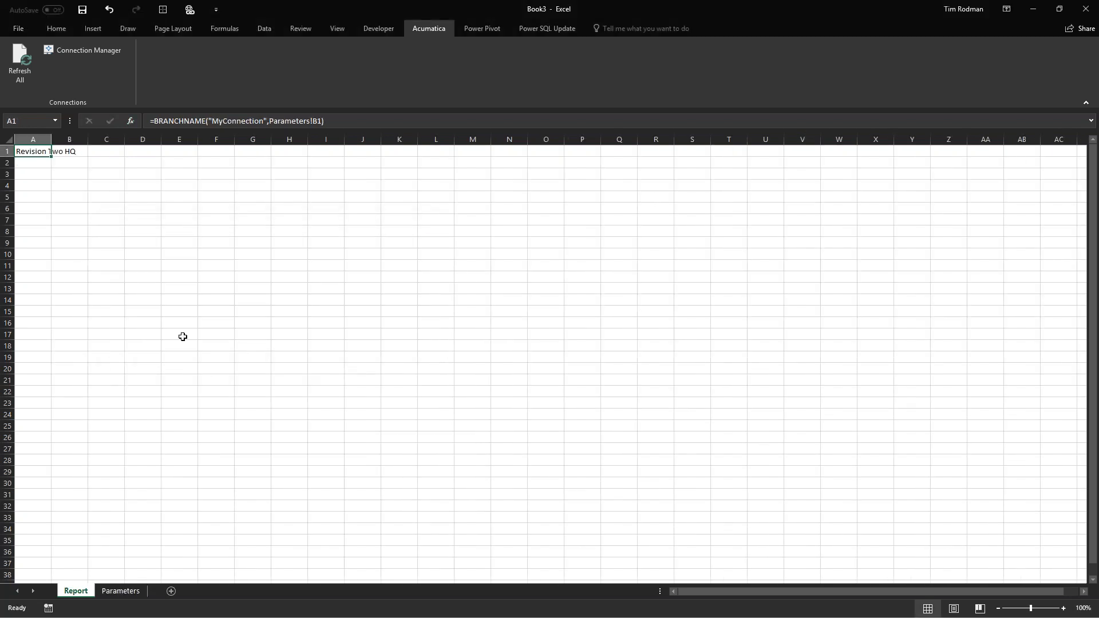
{"action": "left_click", "coordinate": [34, 164]}
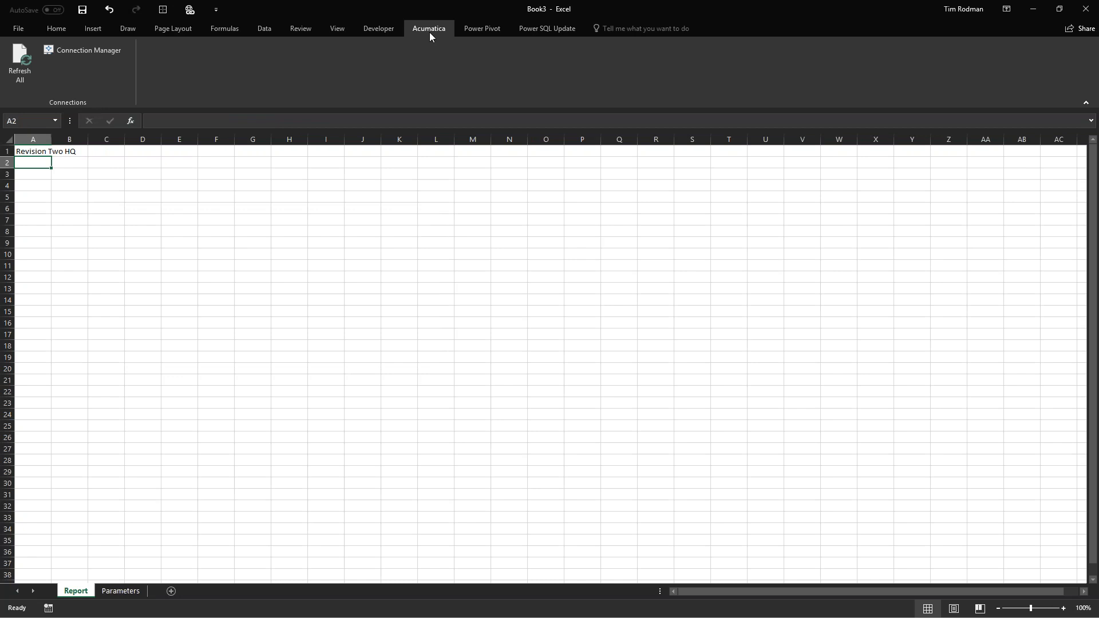
{"action": "left_click", "coordinate": [64, 54]}
{"action": "left_click", "coordinate": [403, 241]}
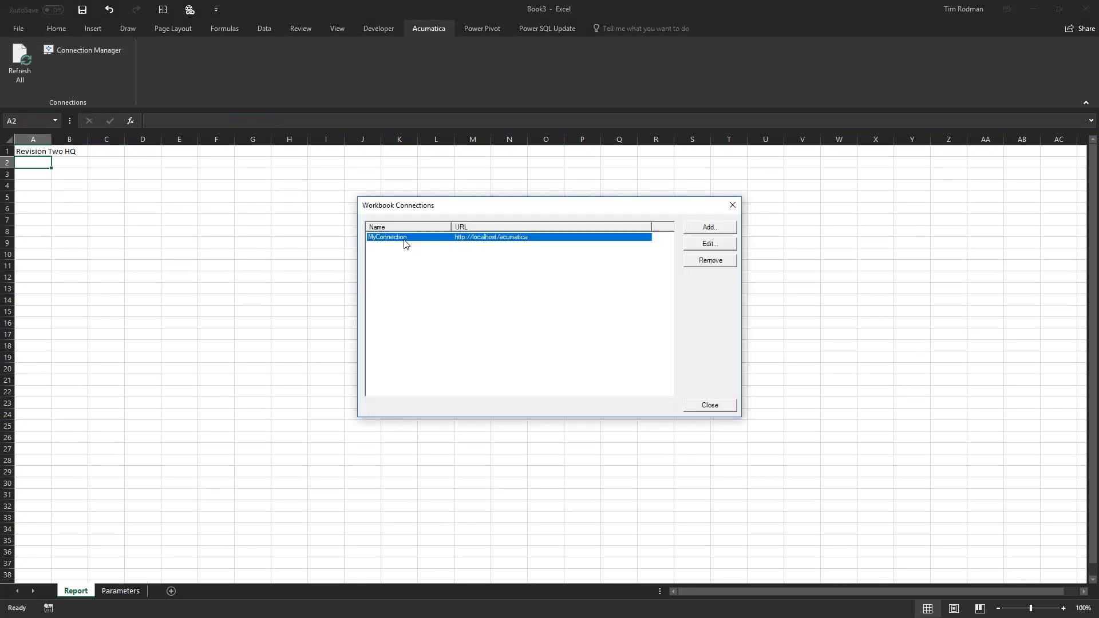
{"action": "double_click", "coordinate": [397, 242]}
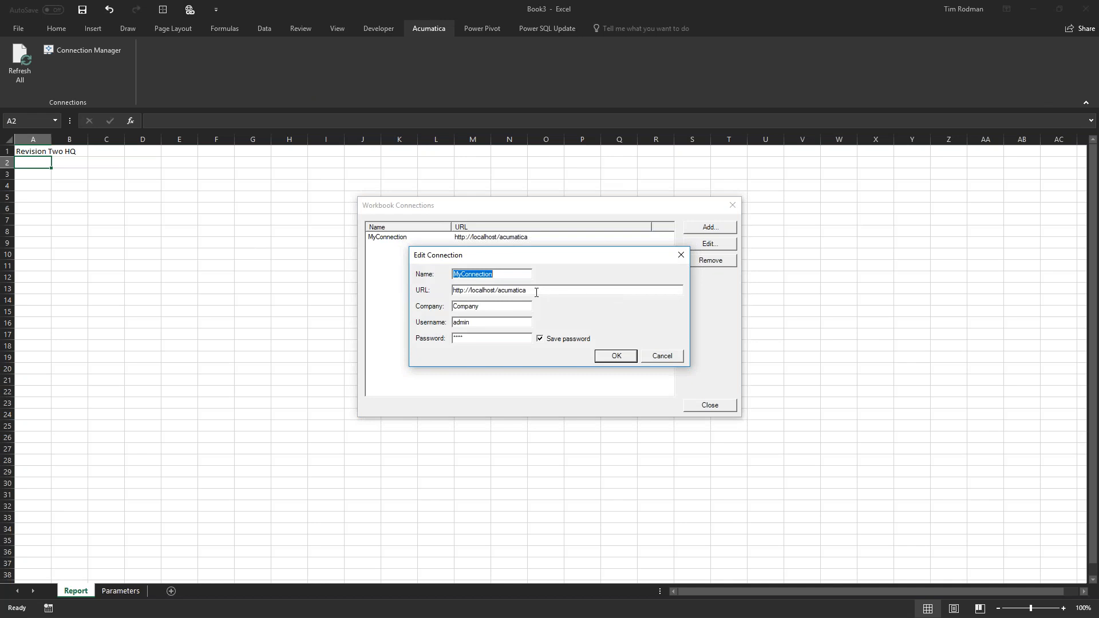
{"action": "left_click", "coordinate": [654, 358]}
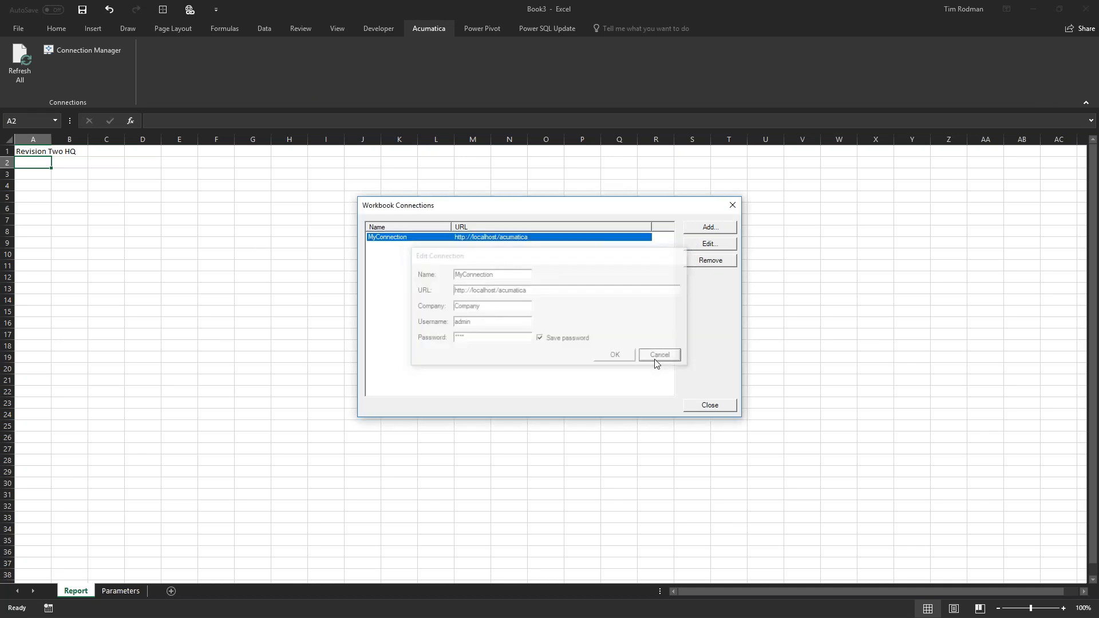
{"action": "left_click", "coordinate": [688, 404]}
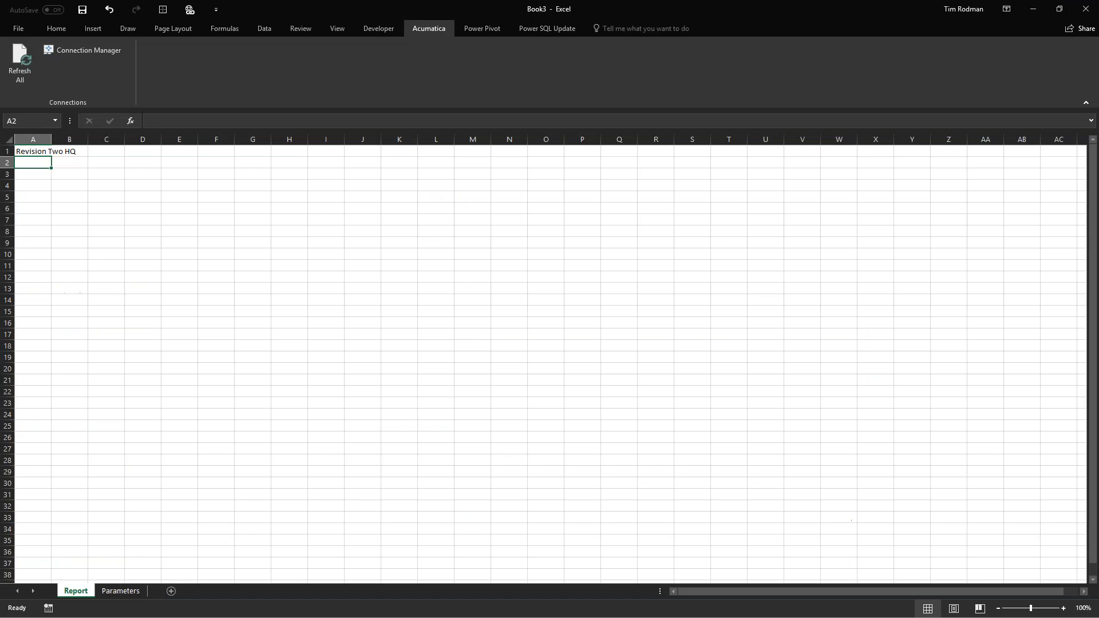
{"action": "type", "text": "Profit "}
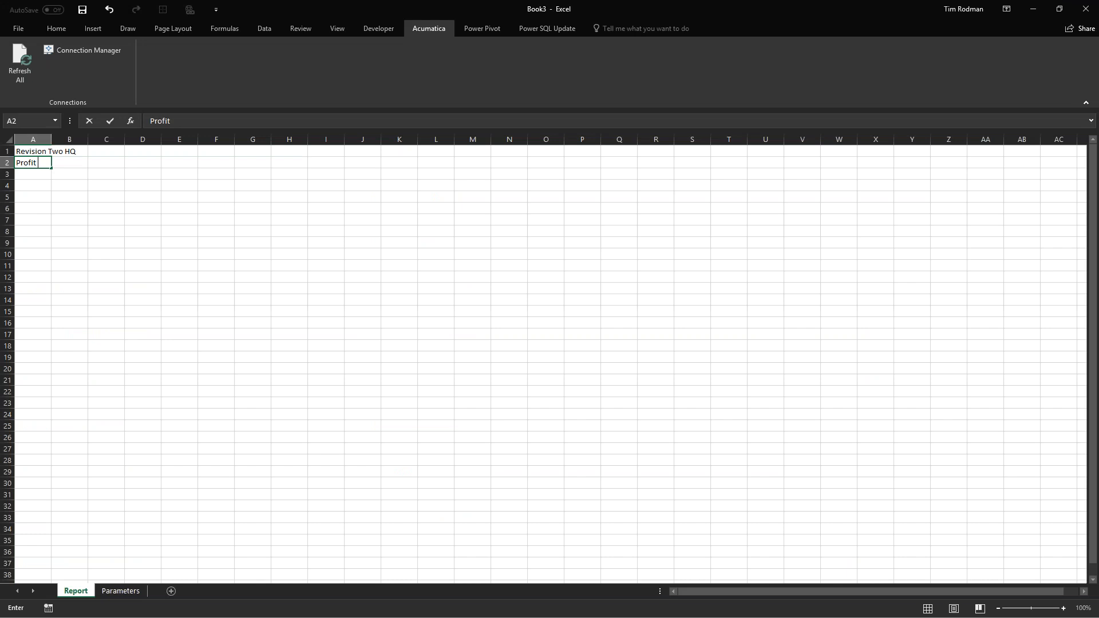
{"action": "type", "text": "*"}
Enter the title Profit & Loss in A2 and start a FINANCIALPERIODENDDATE formula in A3
{"action": "key", "text": "BackSpace"}
{"action": "type", "text": "& Lo"}
{"action": "type", "text": "ss"}
{"action": "key", "text": "Return"}
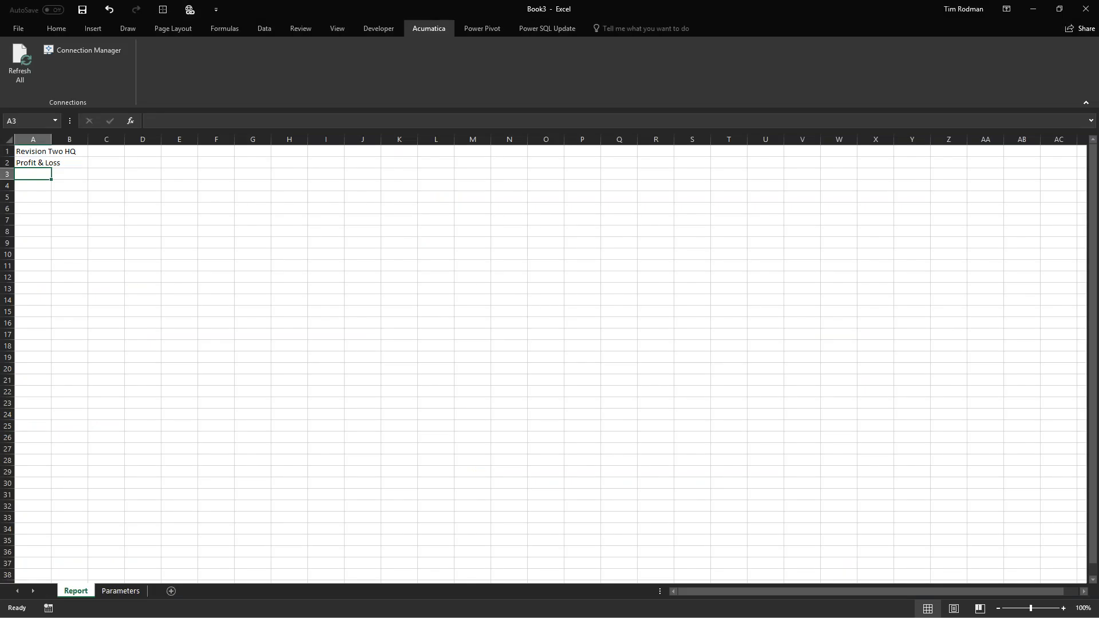
{"action": "left_click", "coordinate": [133, 119]}
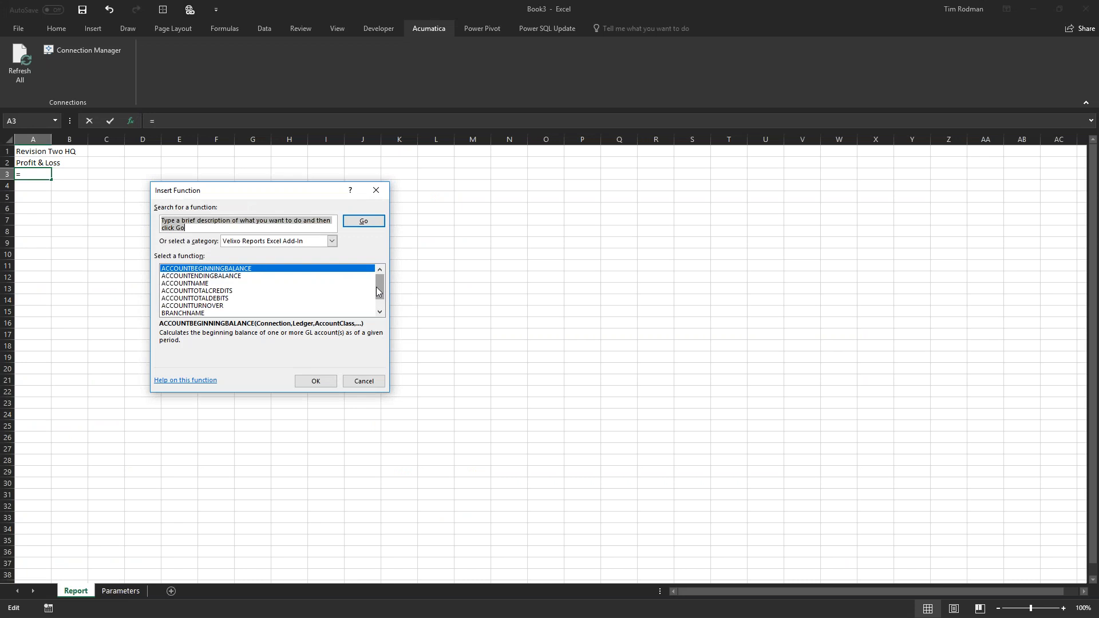
{"action": "scroll", "coordinate": [376, 287], "scroll_direction": "down", "scroll_amount": 2}
{"action": "left_click", "coordinate": [224, 306]}
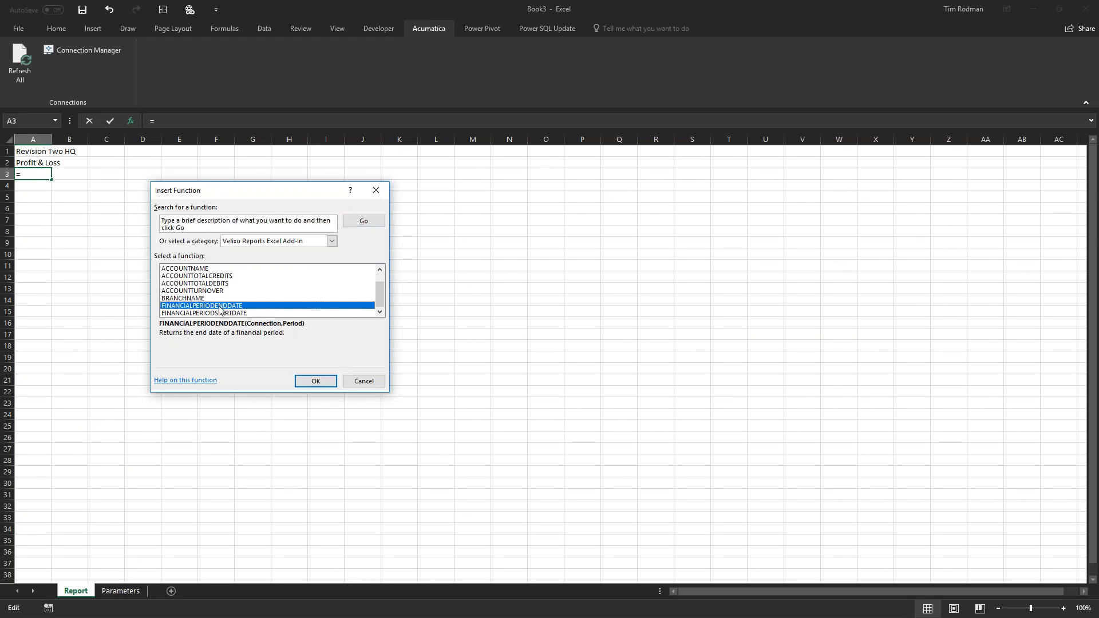
{"action": "double_click", "coordinate": [221, 305]}
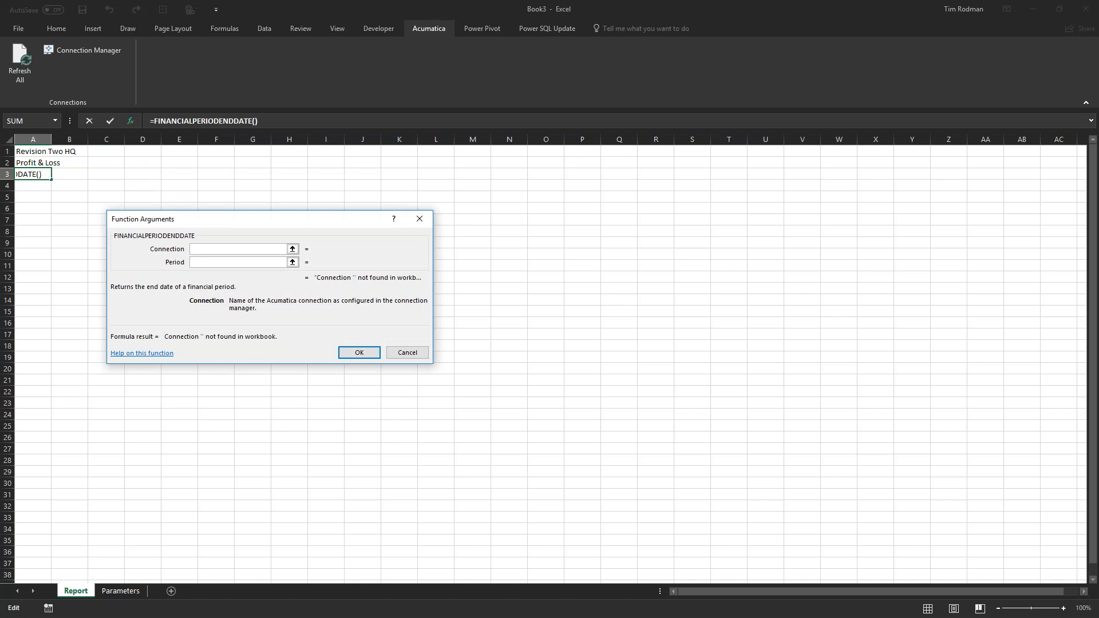
{"action": "type", "text": "MyC"}
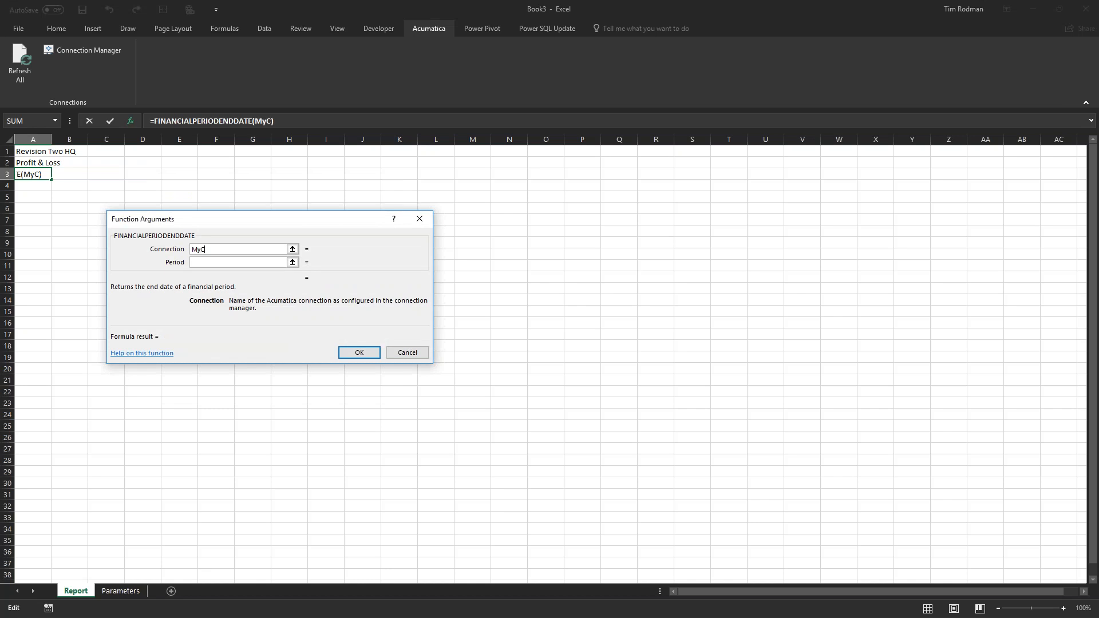
{"action": "type", "text": "onnection"}
Give the formula connection "MyConnection" and period Parameters!B3
{"action": "key", "text": "Tab"}
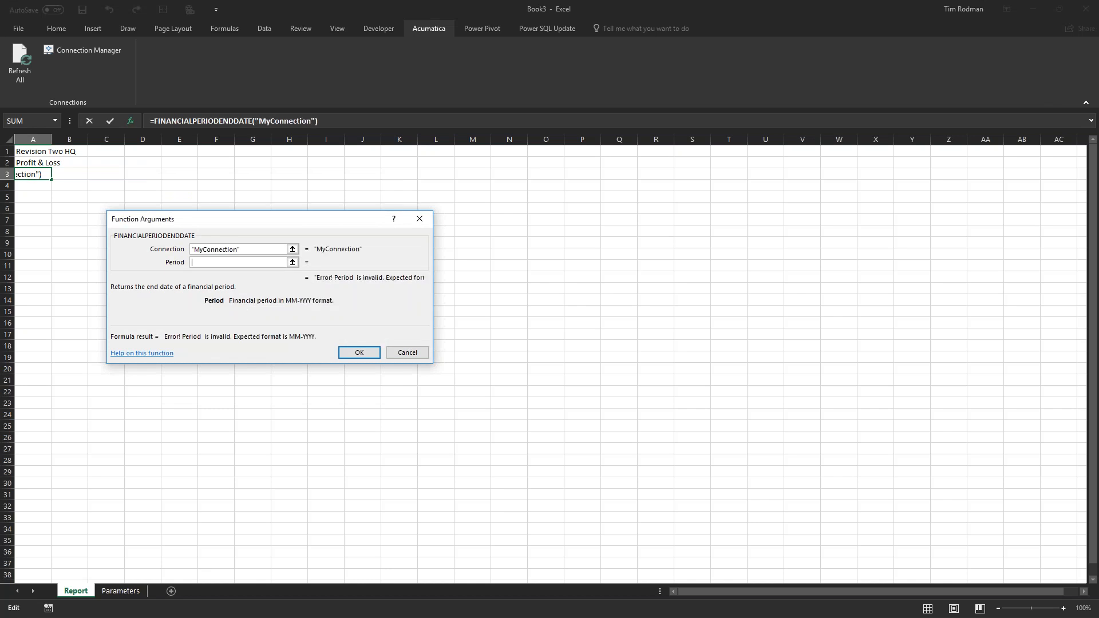
{"action": "left_click", "coordinate": [116, 592]}
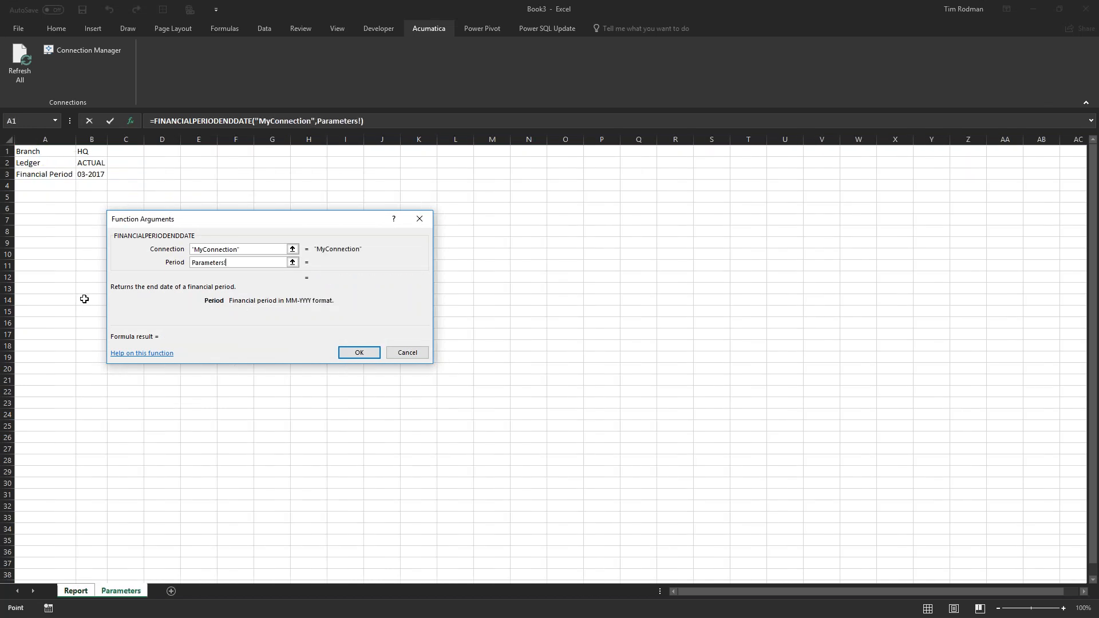
{"action": "left_click", "coordinate": [98, 175]}
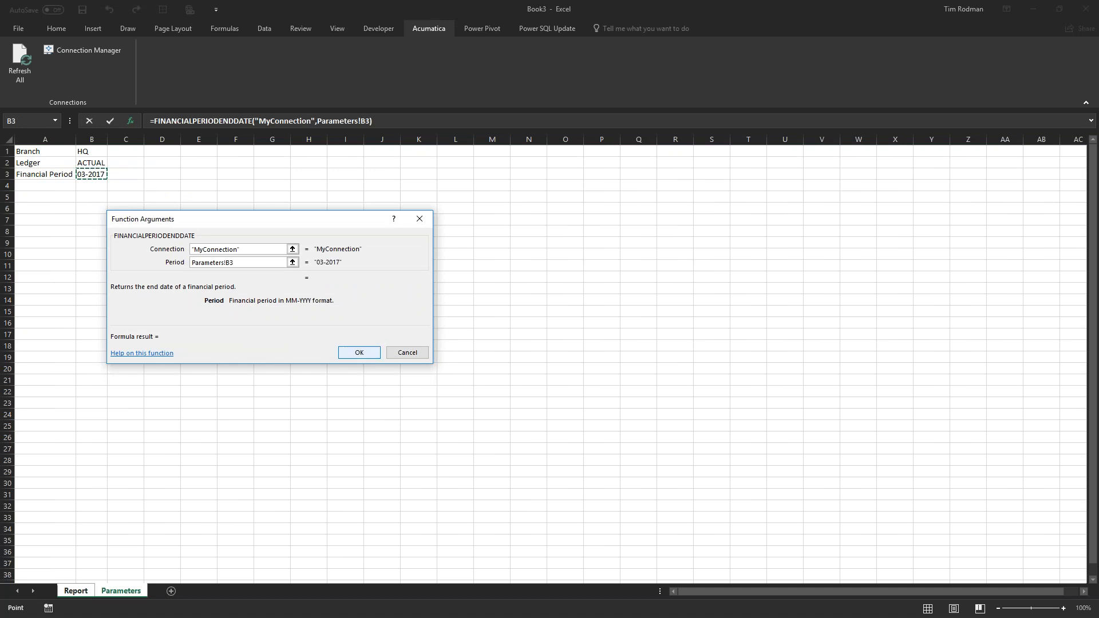
{"action": "left_click", "coordinate": [358, 352]}
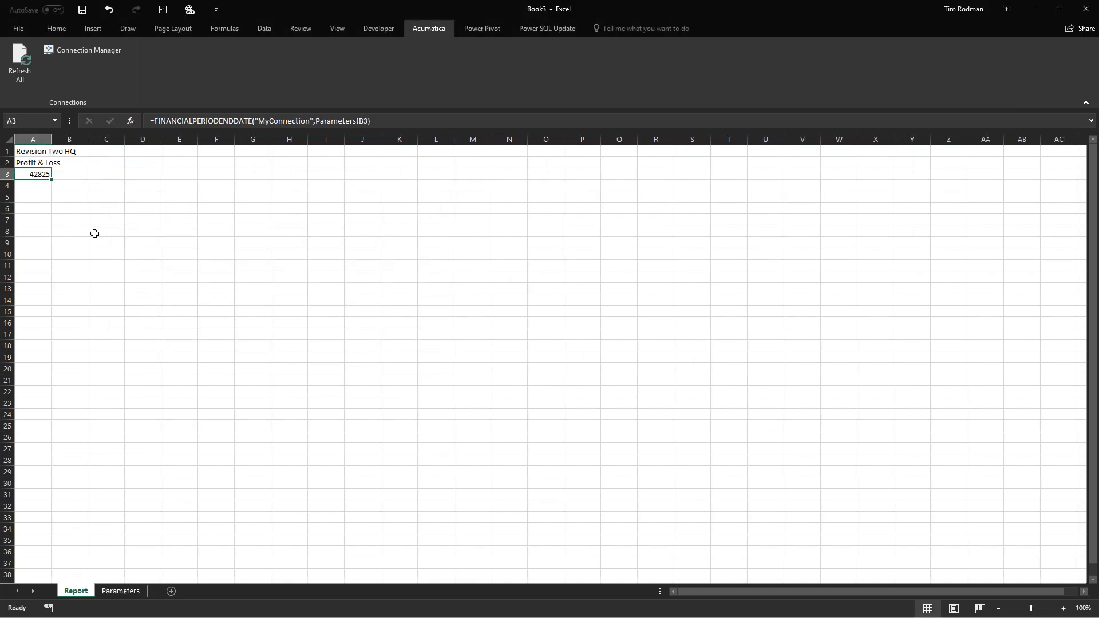
Format A3 as a Date so it displays 3/31/2017
{"action": "key", "text": "ctrl+1"}
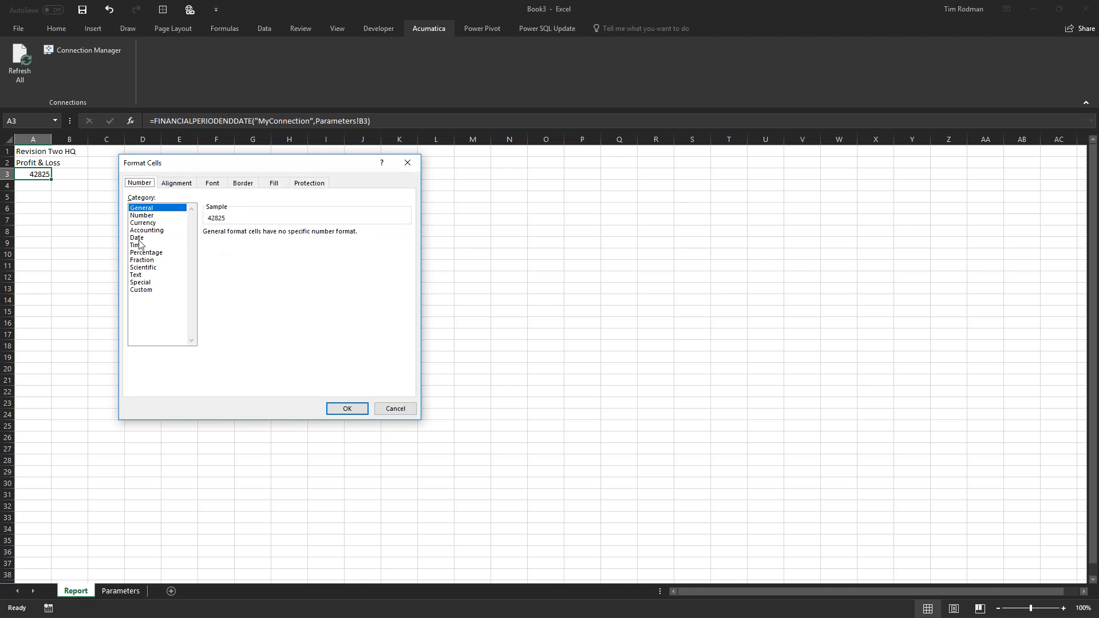
{"action": "left_click", "coordinate": [138, 238]}
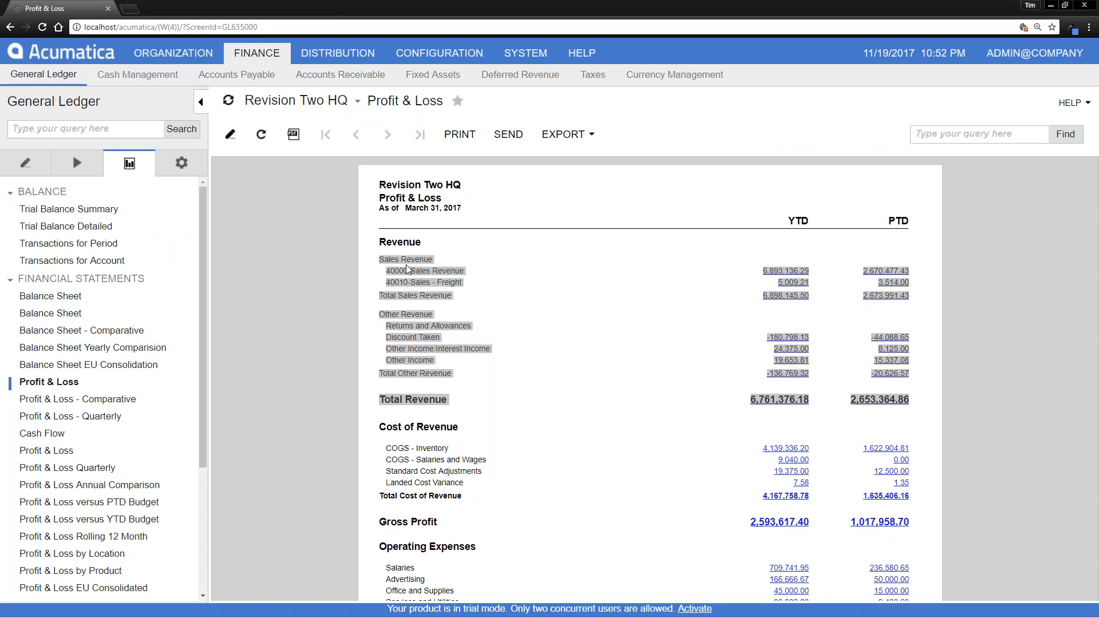
{"action": "left_click", "coordinate": [407, 268]}
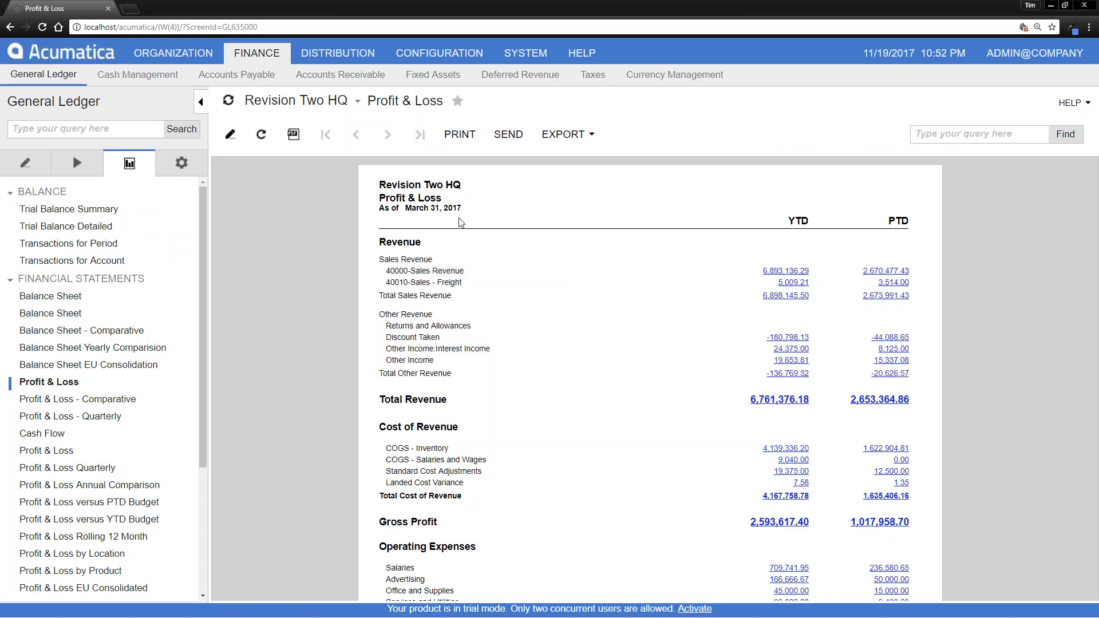
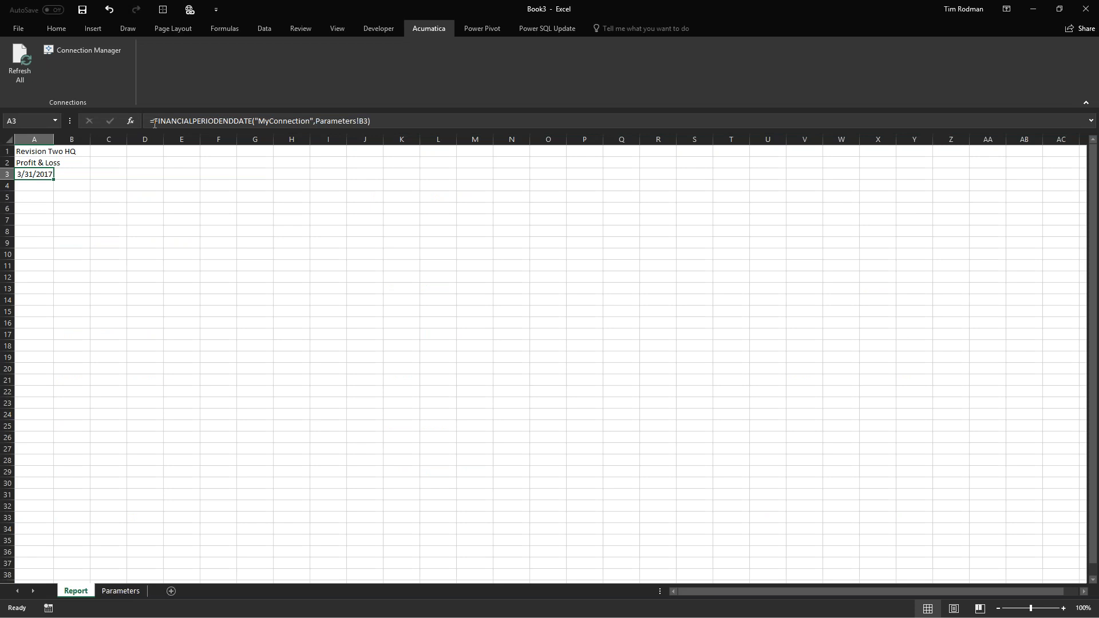
Rewrite A3 as ="As of "&TEXT(...,"mmmm, dd yyyy") so it reads "As of March, 31 2017"
{"action": "left_click", "coordinate": [155, 123]}
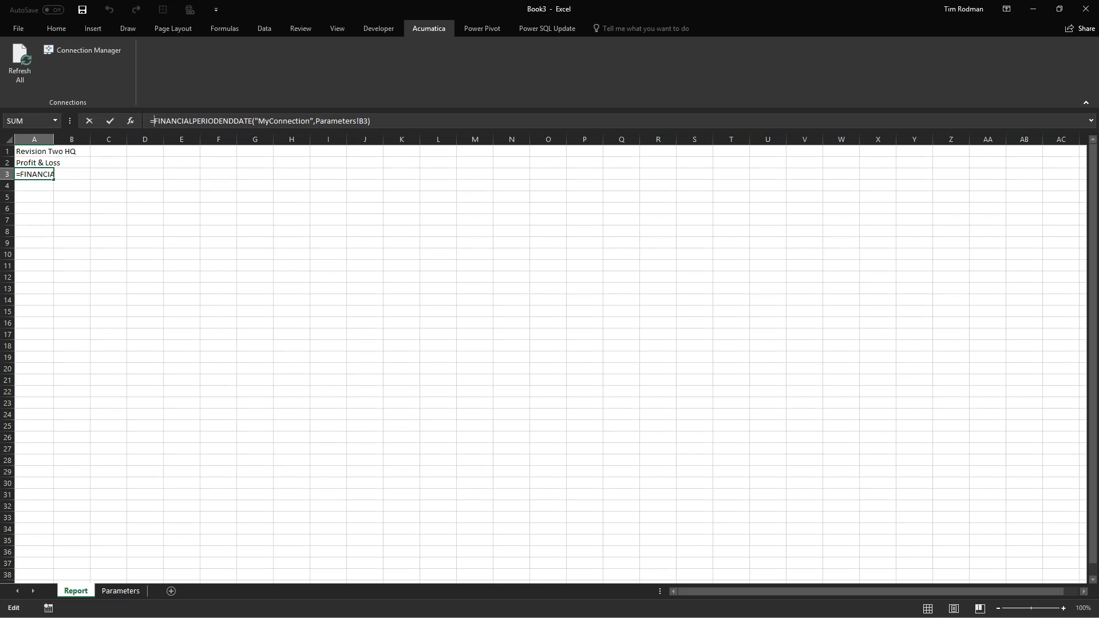
{"action": "type", "text": "\"As of"}
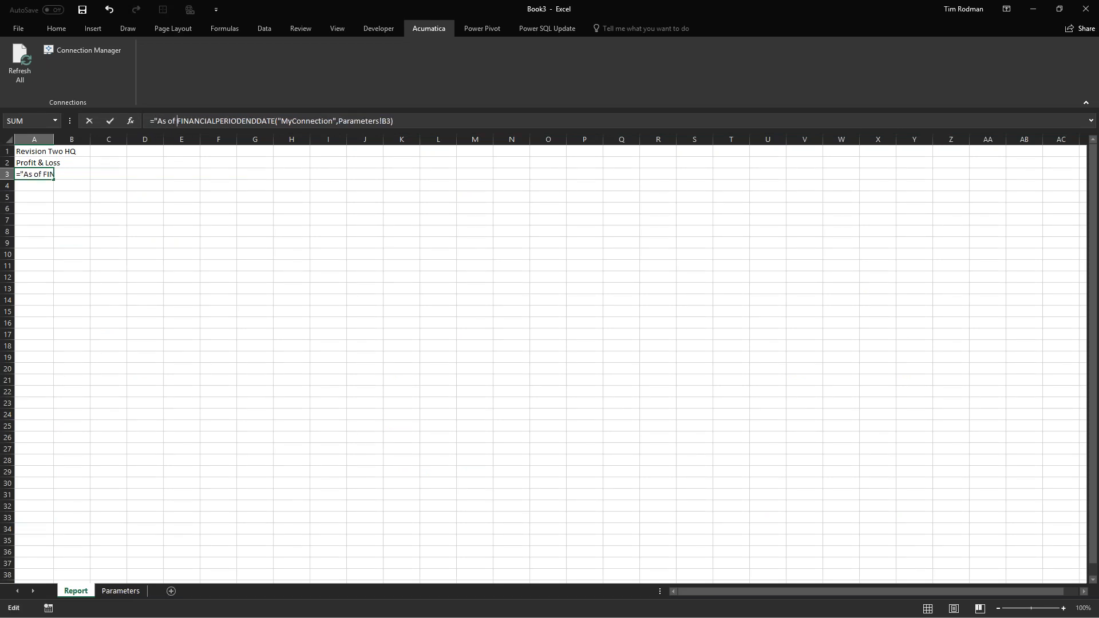
{"action": "type", "text": " \""}
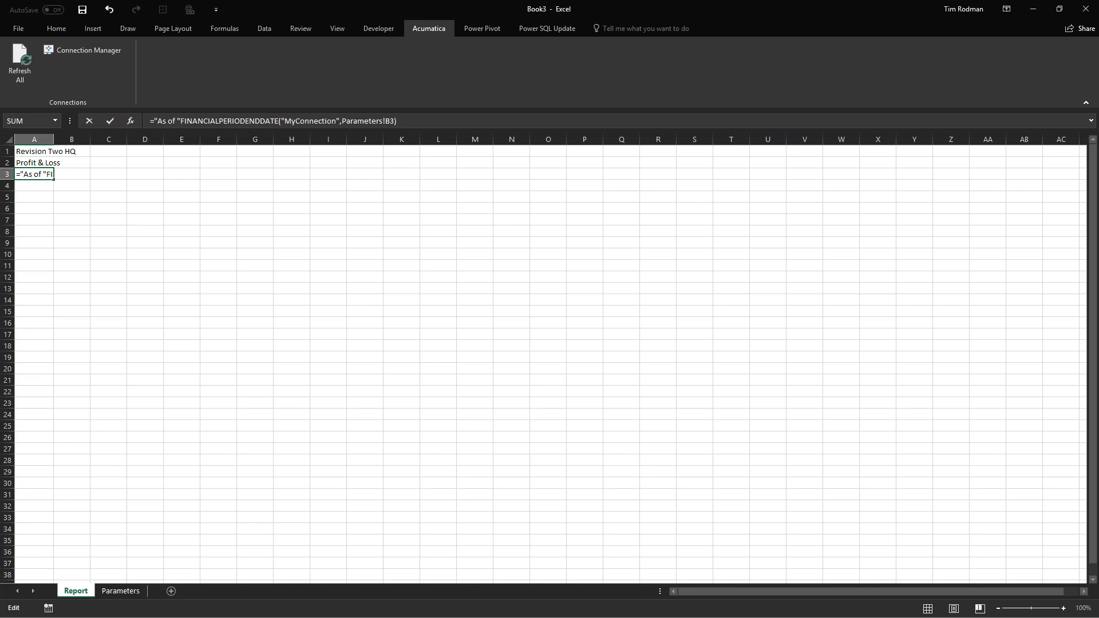
{"action": "type", "text": "&"}
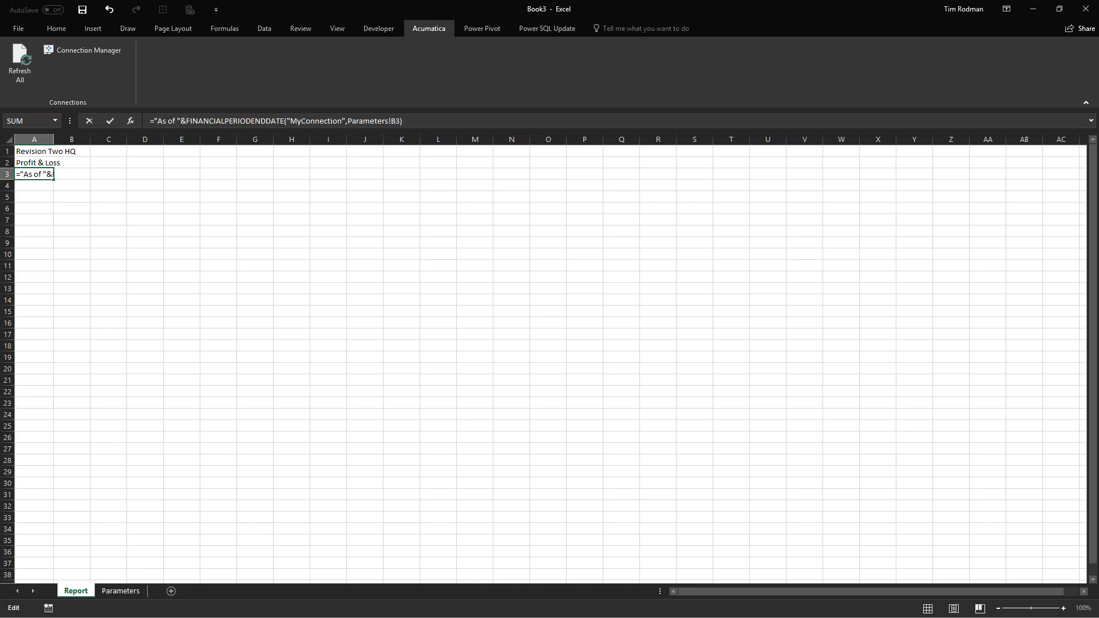
{"action": "type", "text": "TEXT("}
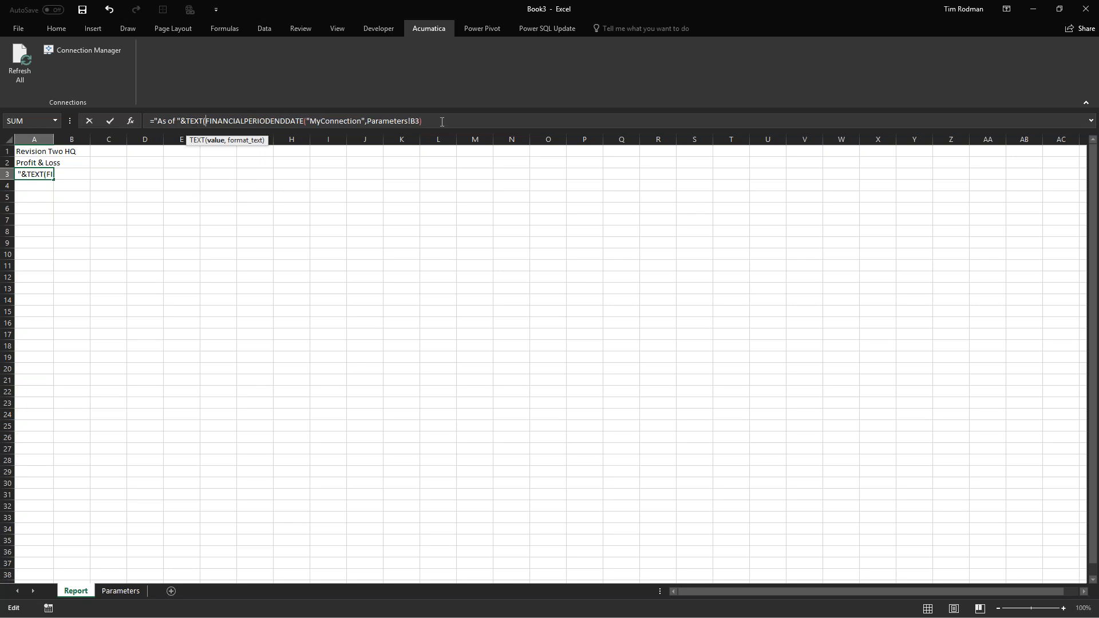
{"action": "type", "text": ","}
{"action": "type", "text": "mm"}
{"action": "type", "text": "mm"}
{"action": "key", "text": "BackSpace"}
{"action": "type", "text": "m"}
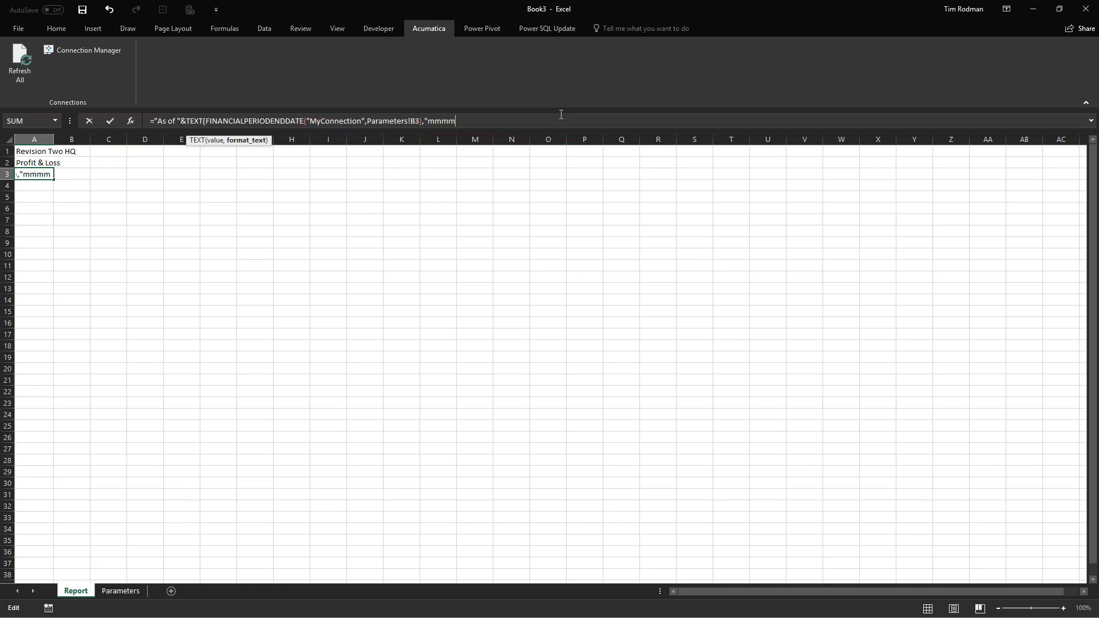
{"action": "type", "text": ", dd"}
{"action": "type", "text": ", "}
{"action": "type", "text": "yy"}
{"action": "key", "text": "BackSpace"}
{"action": "key", "text": "BackSpace"}
{"action": "key", "text": "BackSpace"}
{"action": "key", "text": "BackSpace"}
{"action": "key", "text": "BackSpace"}
{"action": "type", "text": "yyyy"}
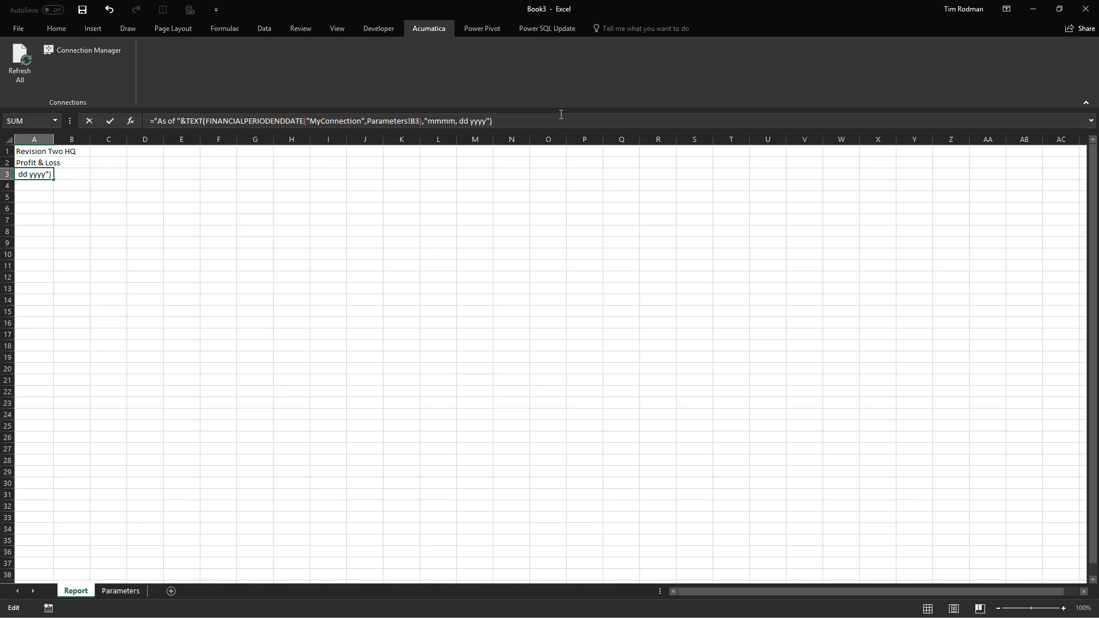
{"action": "key", "text": "Return"}
{"action": "key", "text": "Up"}
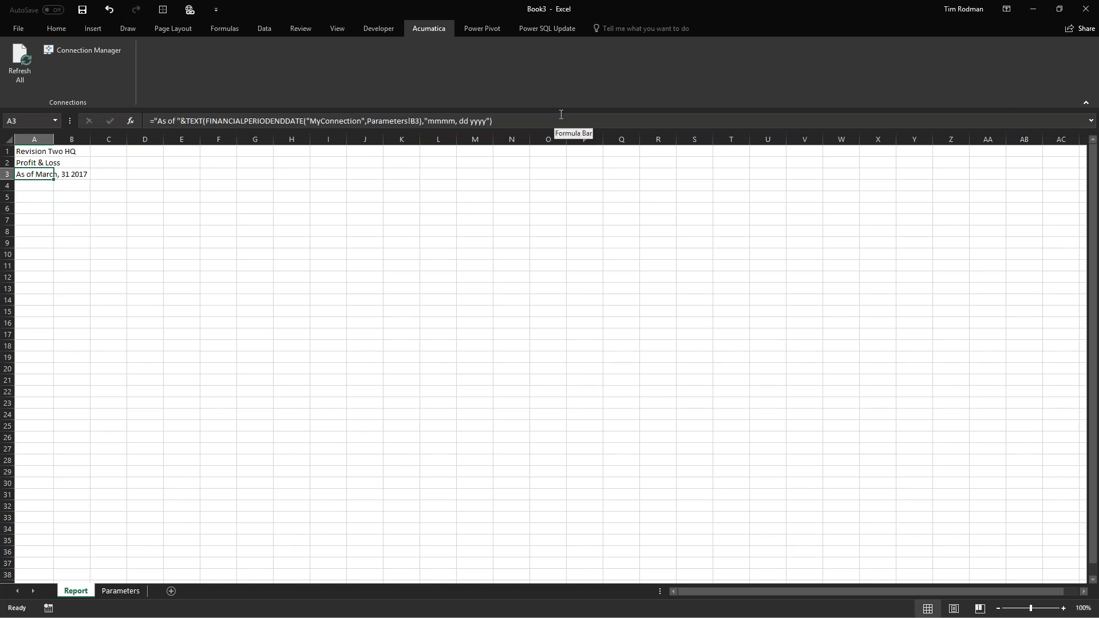
{"action": "key", "text": "Down"}
{"action": "key", "text": "Down"}
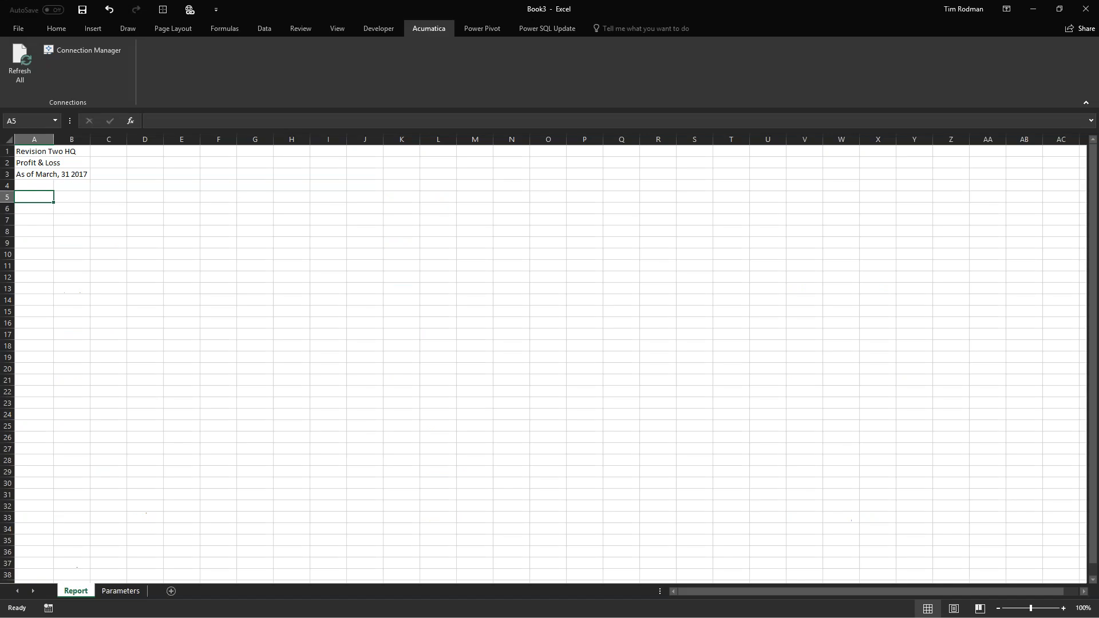
{"action": "key", "text": "Up"}
Move the comma in the A3 format string so it reads "As of March 31, 2017"
{"action": "key", "text": "F2"}
{"action": "key", "text": "Left"}
{"action": "key", "text": "Left"}
{"action": "key", "text": "Left"}
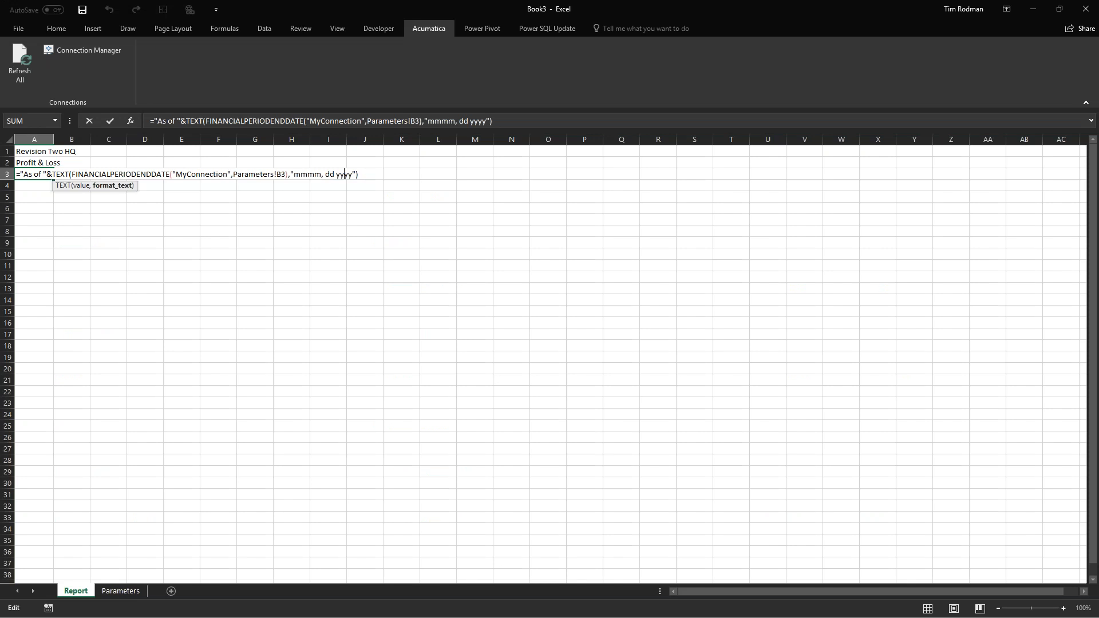
{"action": "key", "text": "BackSpace"}
{"action": "type", "text": ","}
{"action": "key", "text": "Return"}
{"action": "key", "text": "Down"}
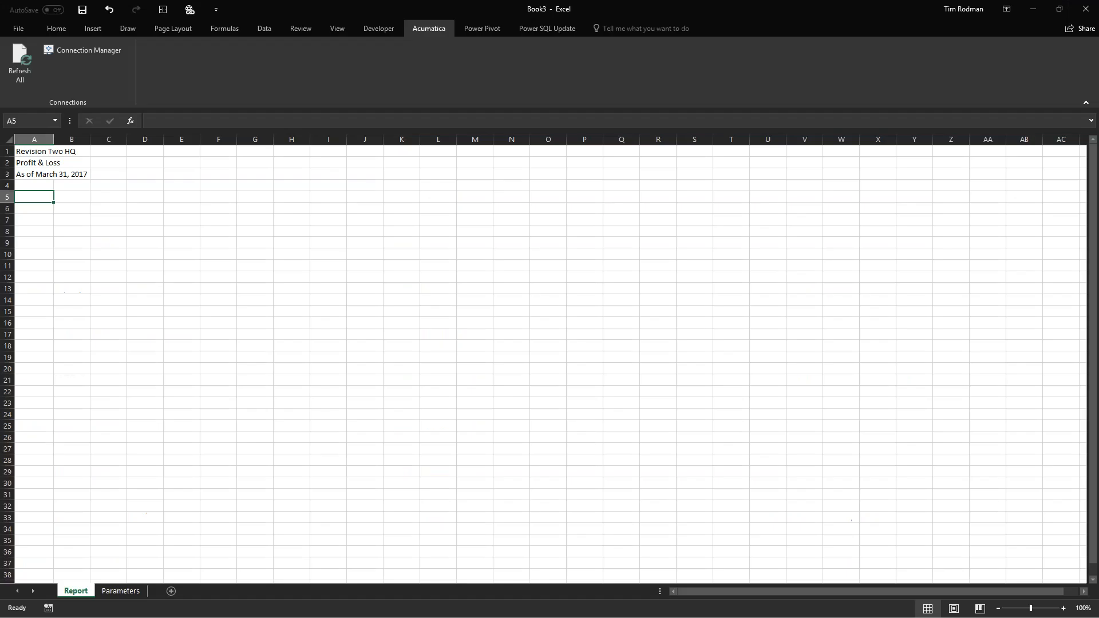
Make the three header lines A1:A3 bold, cancelling an accidental paste
{"action": "left_click_drag", "start_coordinate": [49, 176], "coordinate": [40, 152]}
{"action": "key", "text": "ctrl+v"}
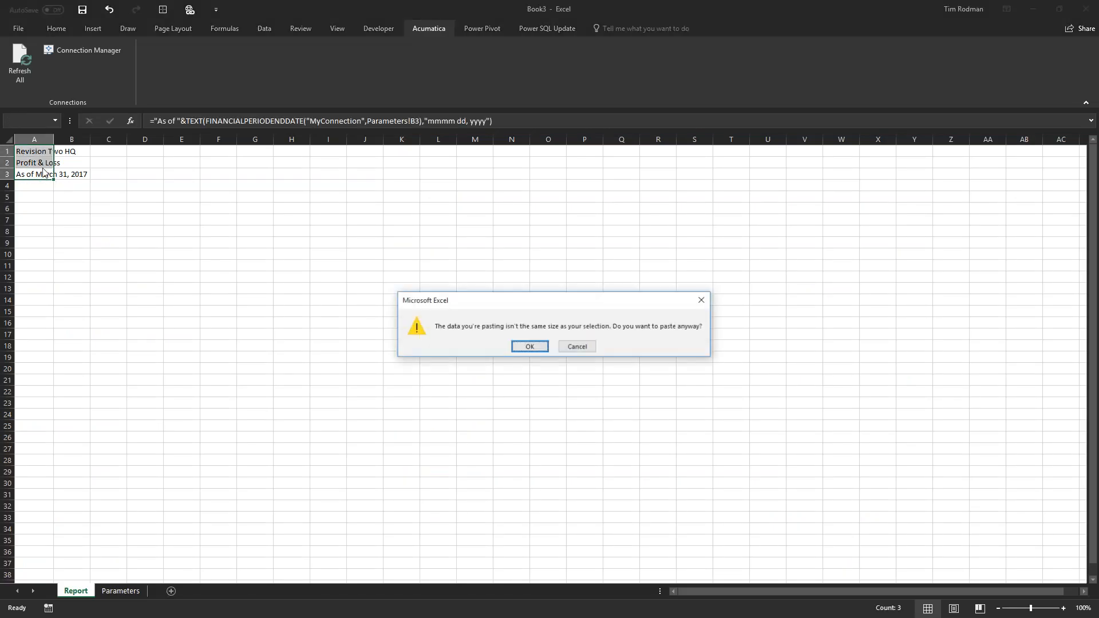
{"action": "left_click", "coordinate": [575, 346]}
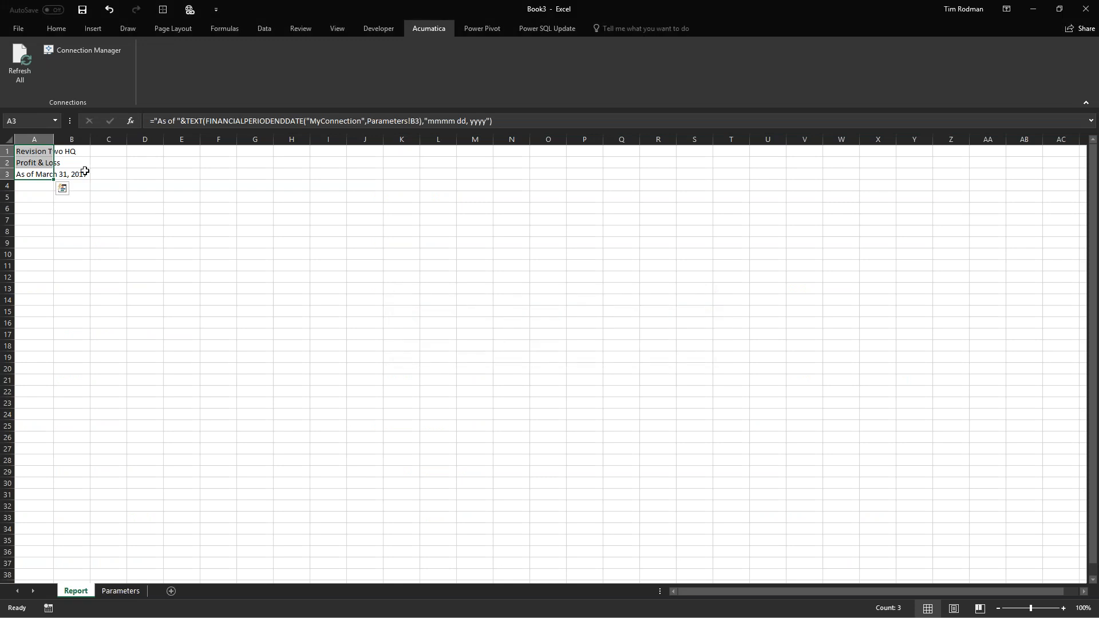
{"action": "key", "text": "ctrl+b"}
{"action": "key", "text": "shift+Return"}
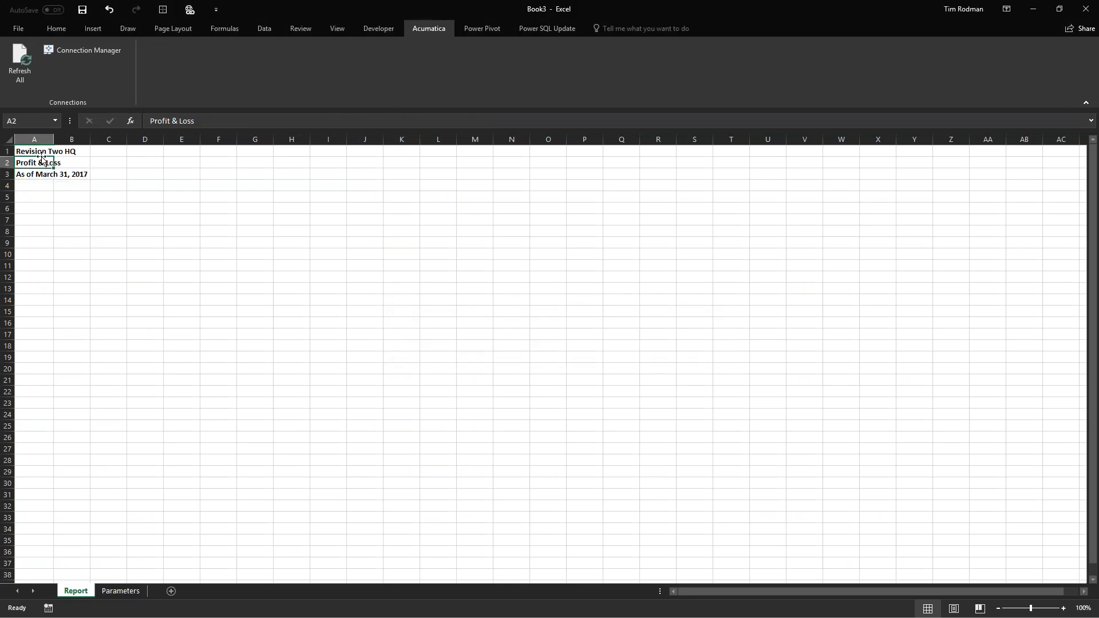
Enlarge the font of the two title lines A1:A2 and autofit column A to them
{"action": "left_click_drag", "start_coordinate": [41, 151], "coordinate": [42, 163]}
{"action": "left_click", "coordinate": [57, 28]}
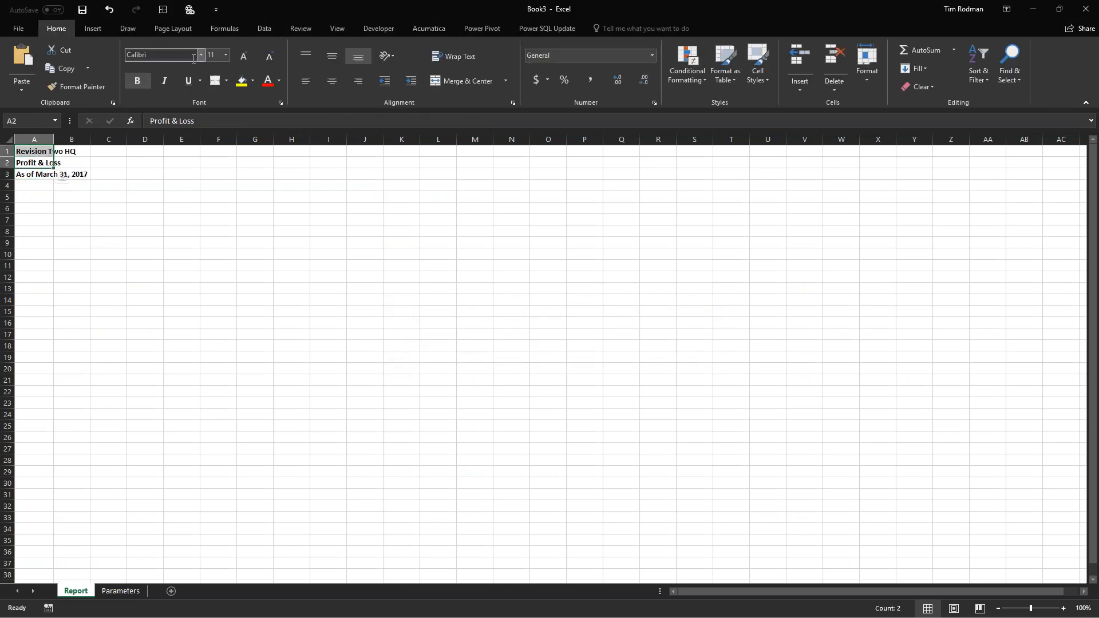
{"action": "left_click", "coordinate": [212, 54]}
{"action": "type", "text": "14"}
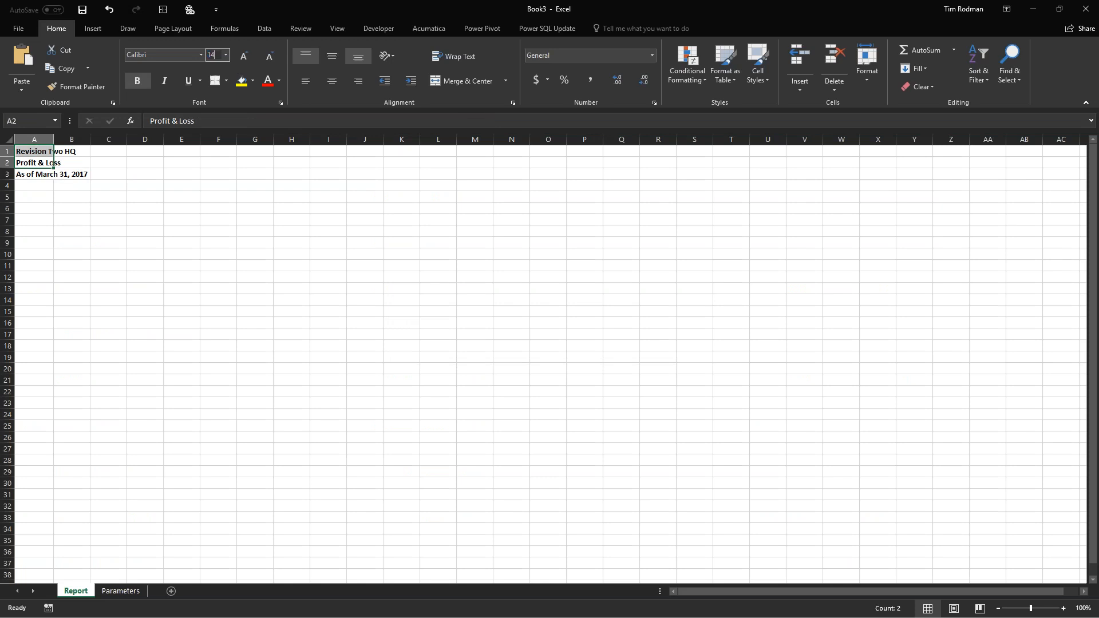
{"action": "key", "text": "Return"}
{"action": "left_click", "coordinate": [72, 167]}
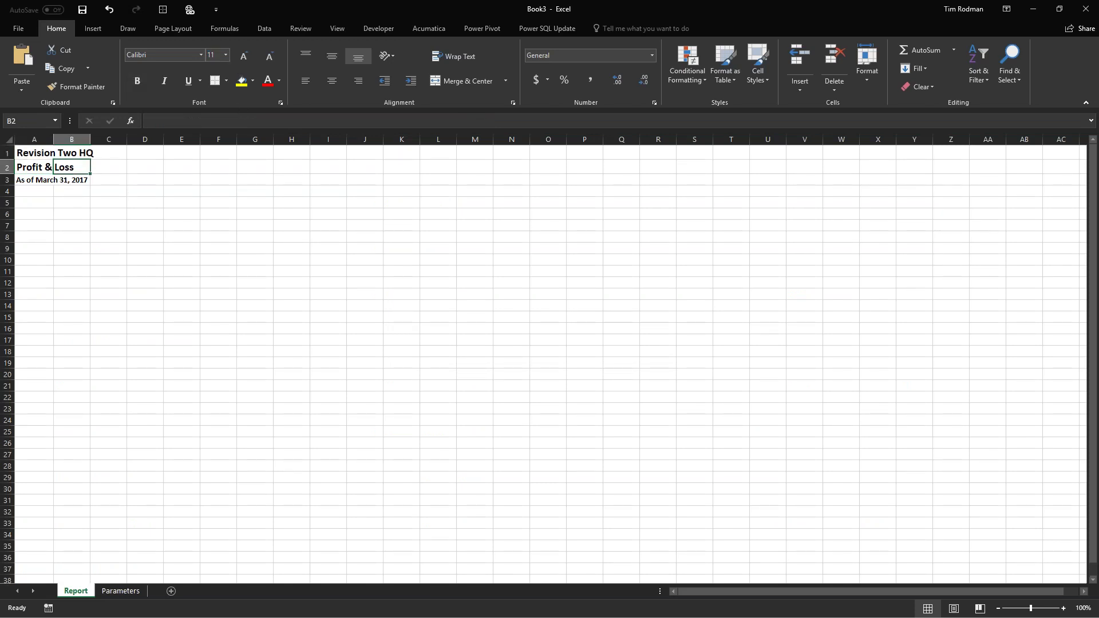
{"action": "double_click", "coordinate": [53, 139]}
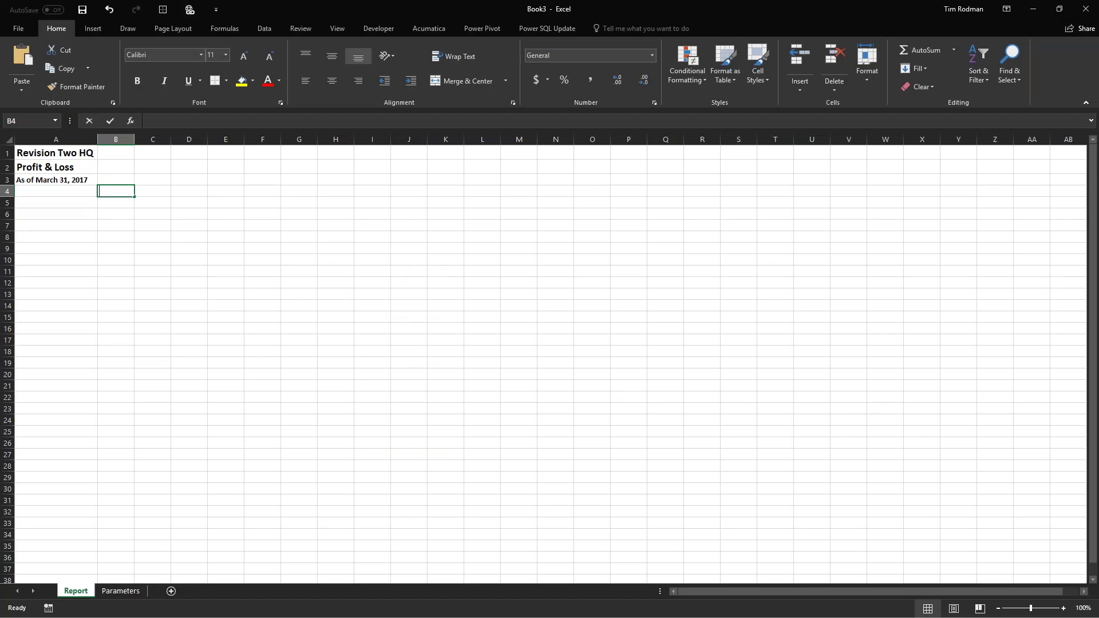
{"action": "type", "text": "YTD"}
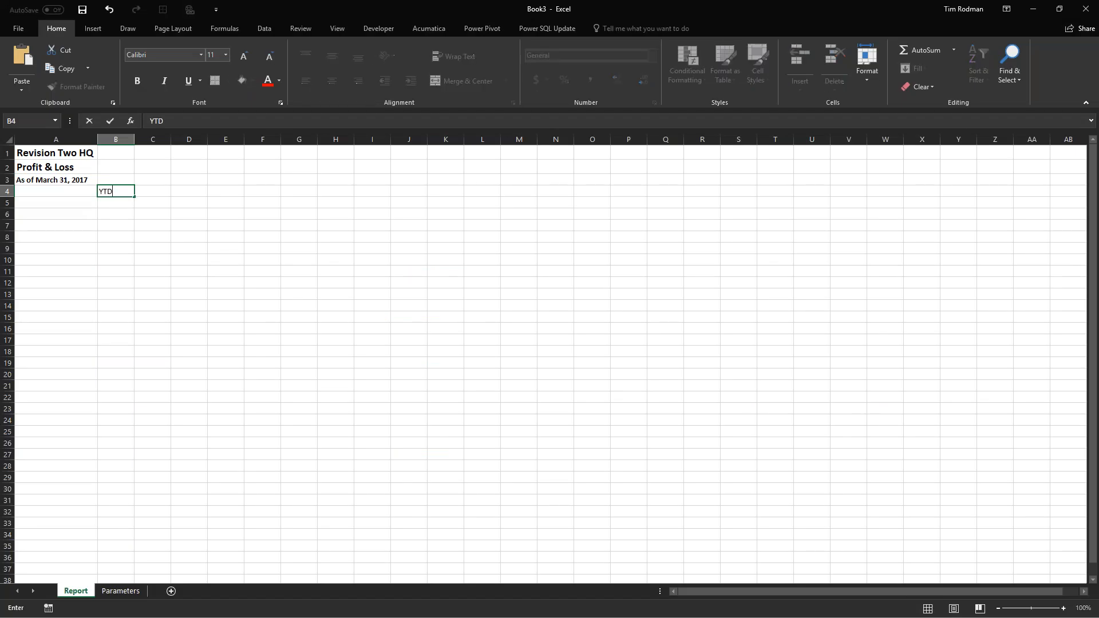
Enter YTD in B4 and PTD in C4 and paint the title's bold, larger formatting onto them
{"action": "key", "text": "Tab"}
{"action": "type", "text": "PTD"}
{"action": "key", "text": "Return"}
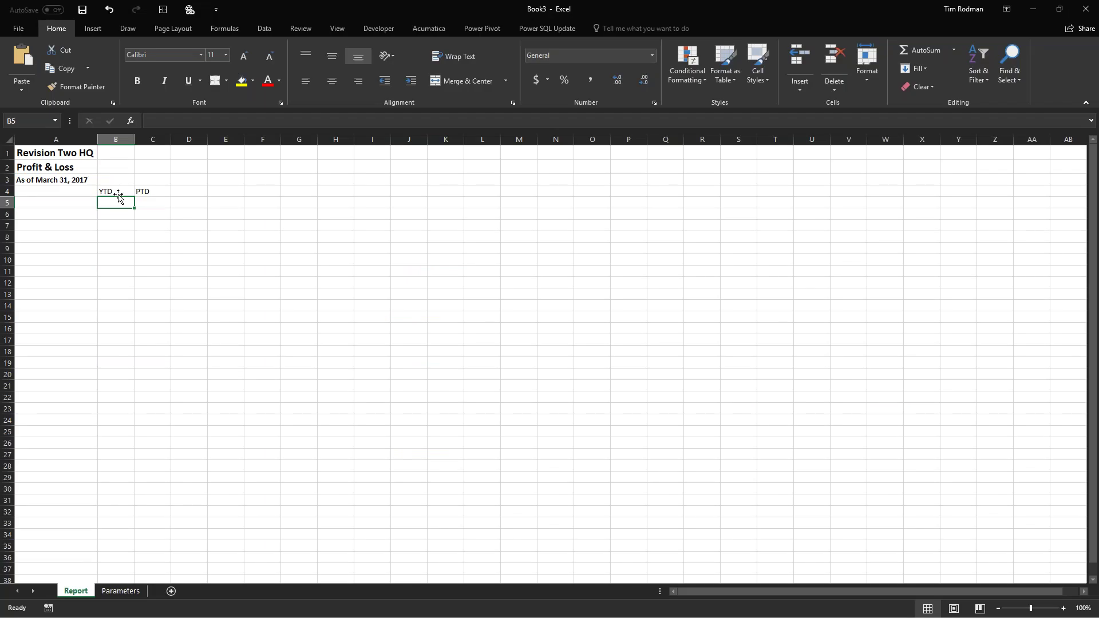
{"action": "left_click", "coordinate": [120, 196]}
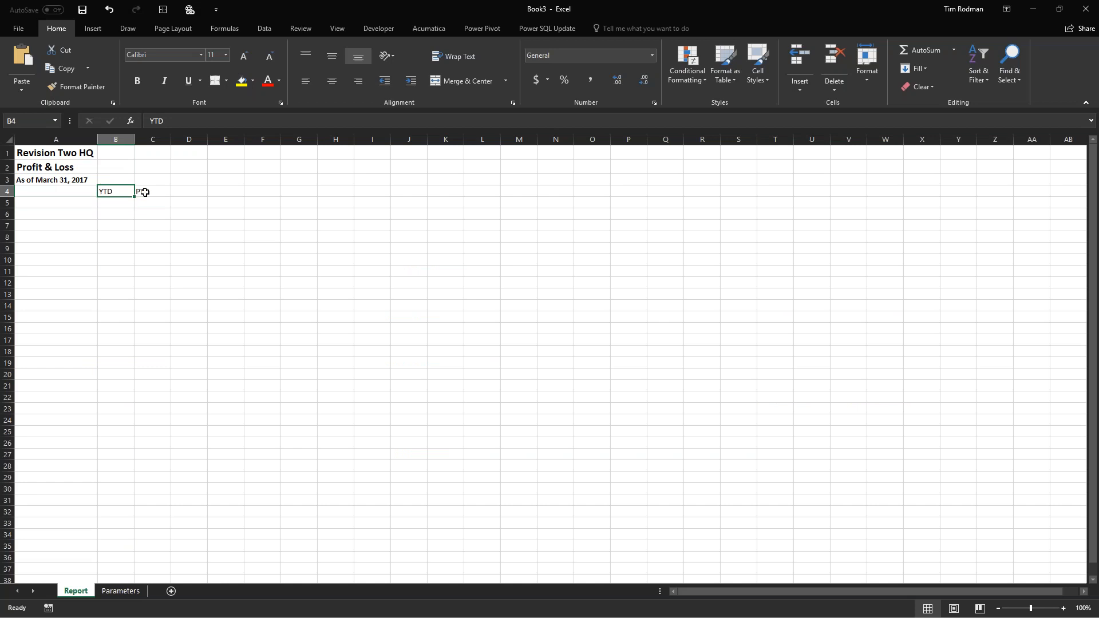
{"action": "left_click", "coordinate": [63, 157]}
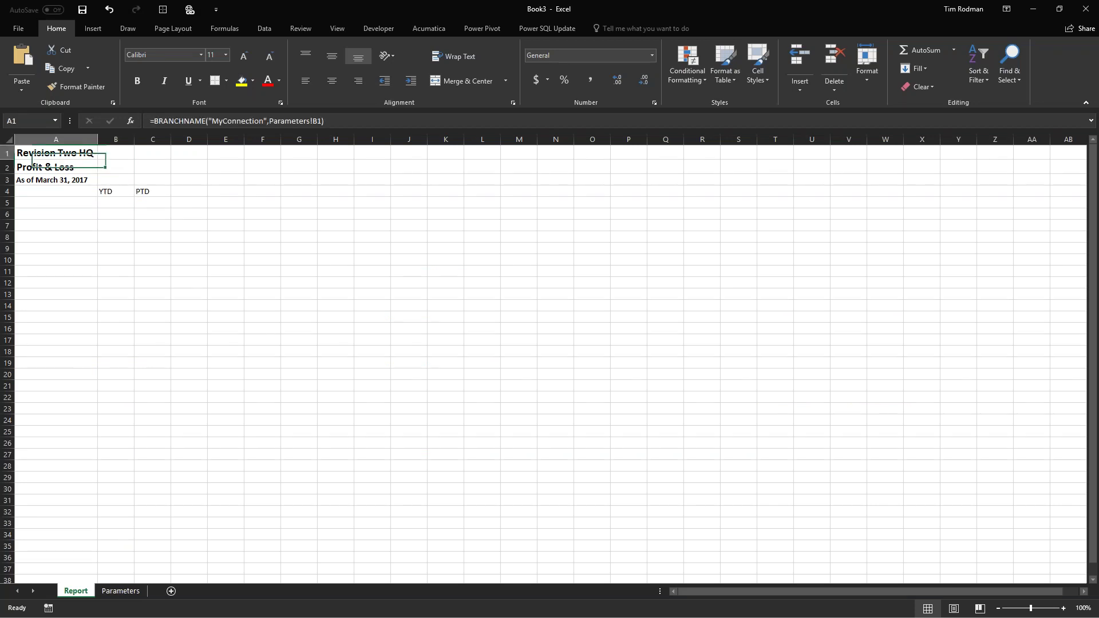
{"action": "left_click", "coordinate": [62, 96]}
{"action": "left_click_drag", "start_coordinate": [108, 191], "coordinate": [147, 193]}
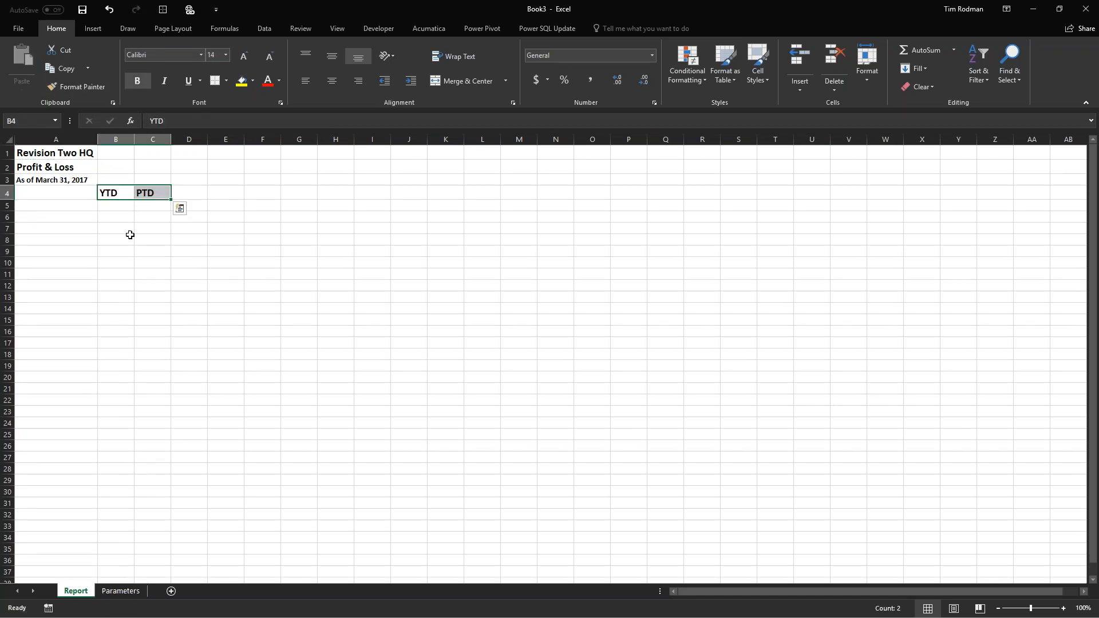
{"action": "left_click", "coordinate": [113, 227]}
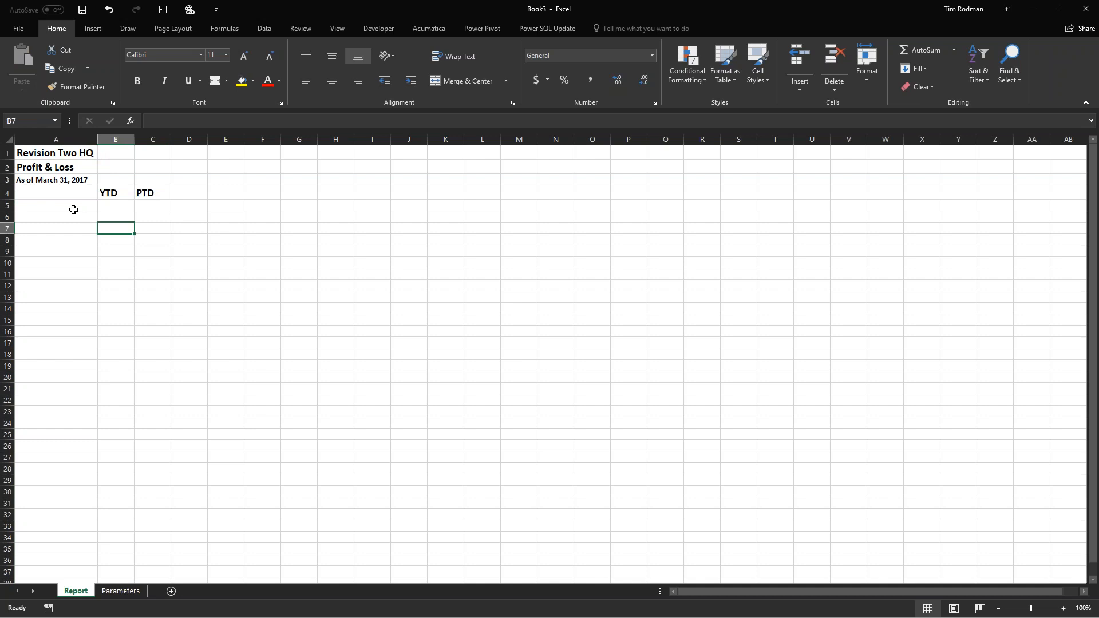
Select the header row A4 through C4
{"action": "key", "text": "alt"}
{"action": "left_click", "coordinate": [81, 195]}
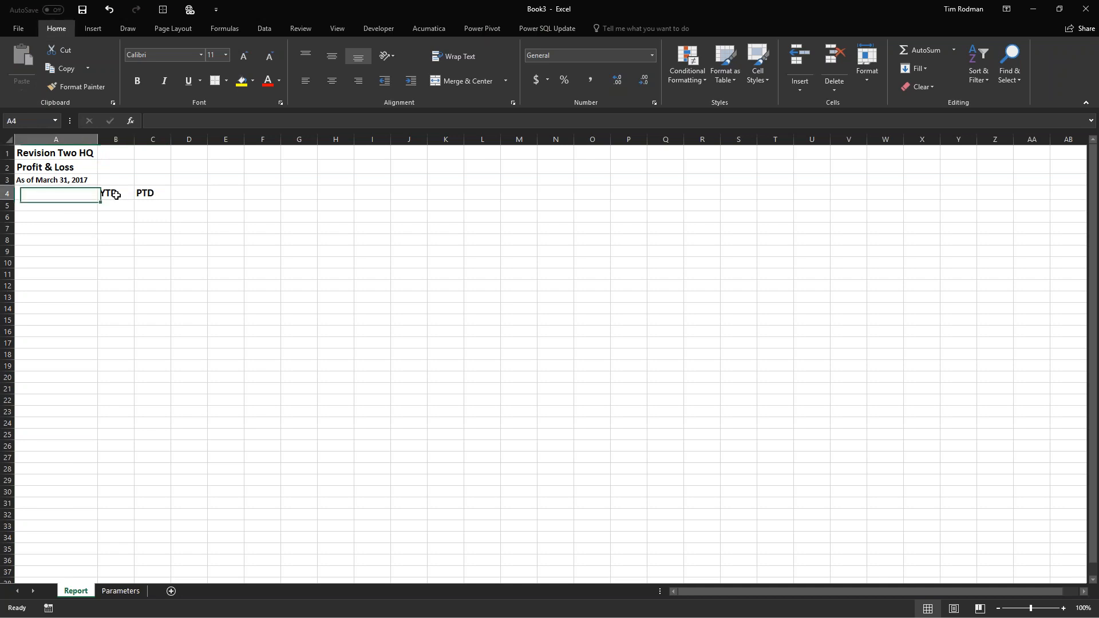
{"action": "left_click_drag", "start_coordinate": [115, 195], "coordinate": [150, 195]}
Accidentally insert a comment on A4 and dismiss the comment box
{"action": "right_click", "coordinate": [148, 193]}
{"action": "left_click", "coordinate": [185, 372]}
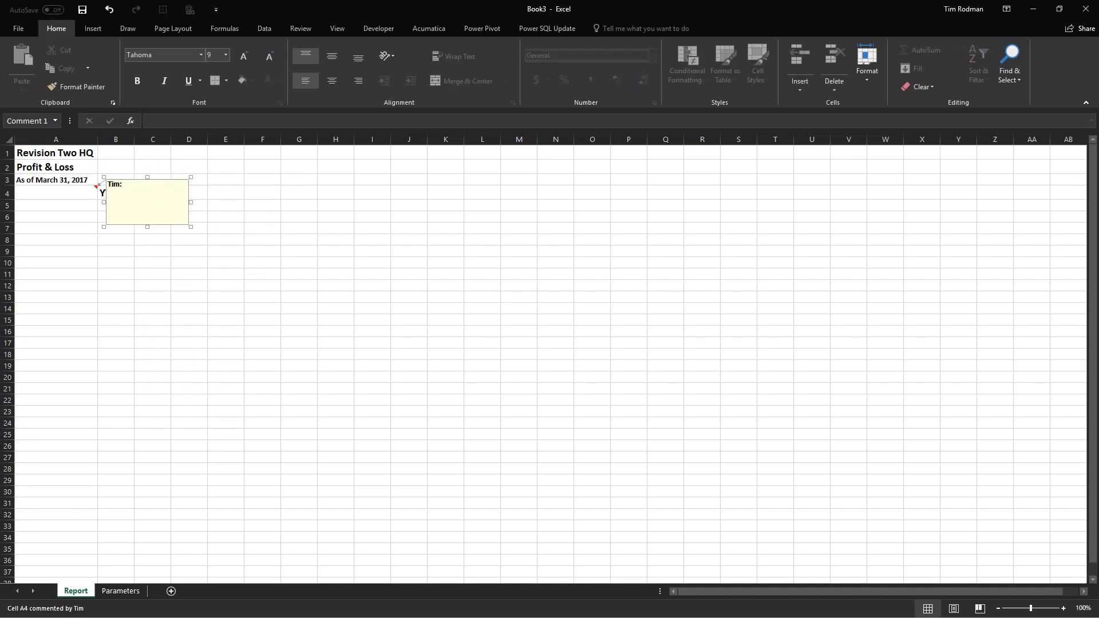
{"action": "key", "text": "Escape"}
Add a bottom border to the header row A4:C4 via Format Cells
{"action": "right_click", "coordinate": [122, 195]}
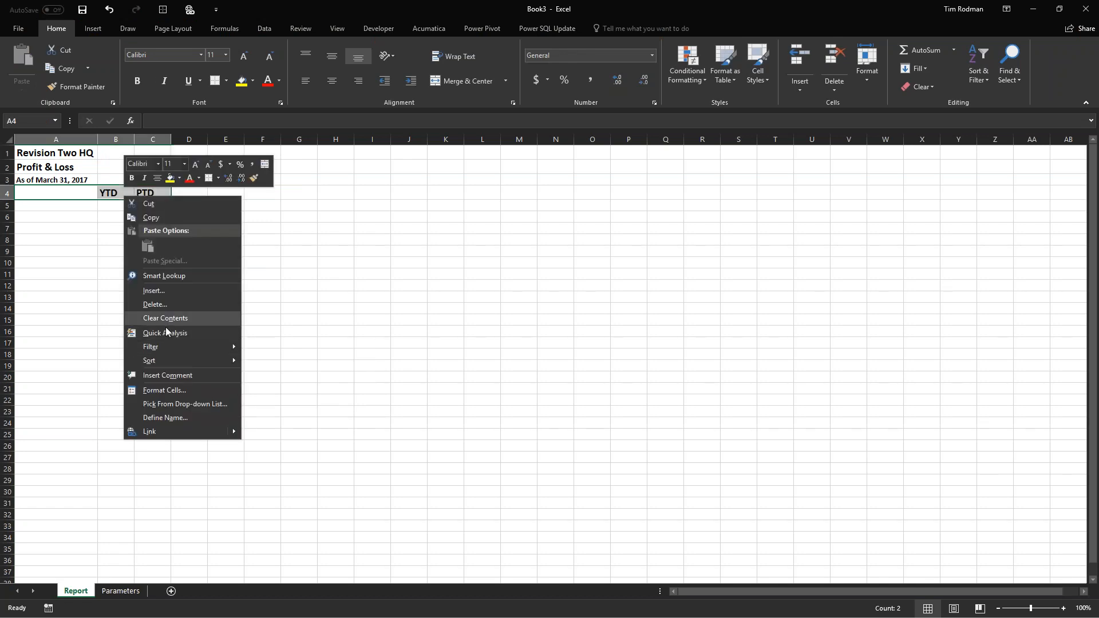
{"action": "left_click", "coordinate": [163, 391]}
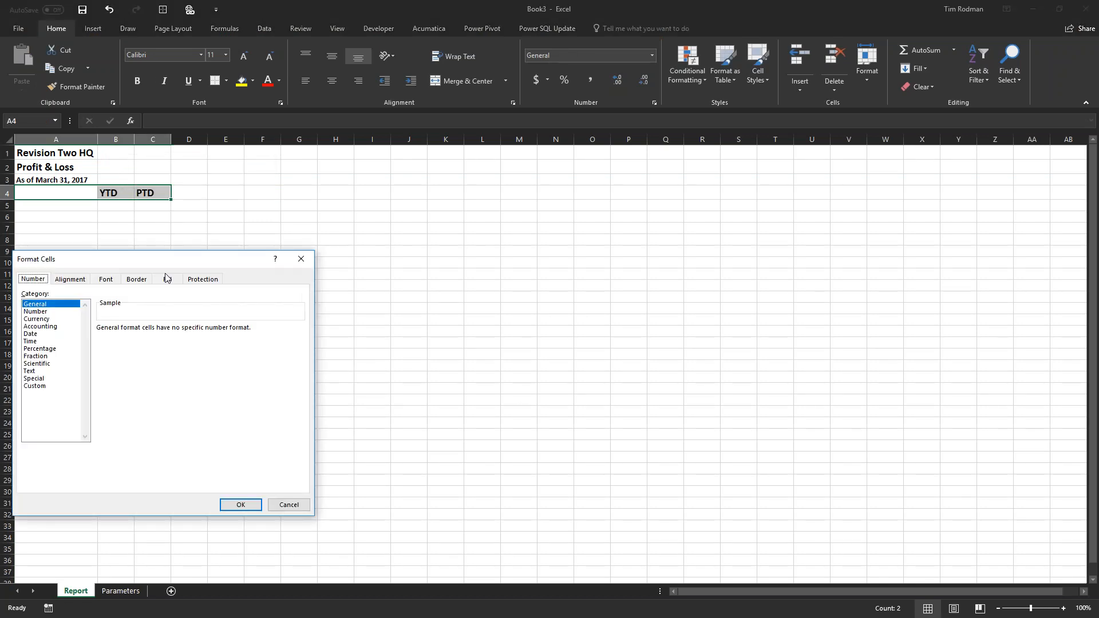
{"action": "left_click", "coordinate": [137, 280]}
{"action": "left_click", "coordinate": [190, 399]}
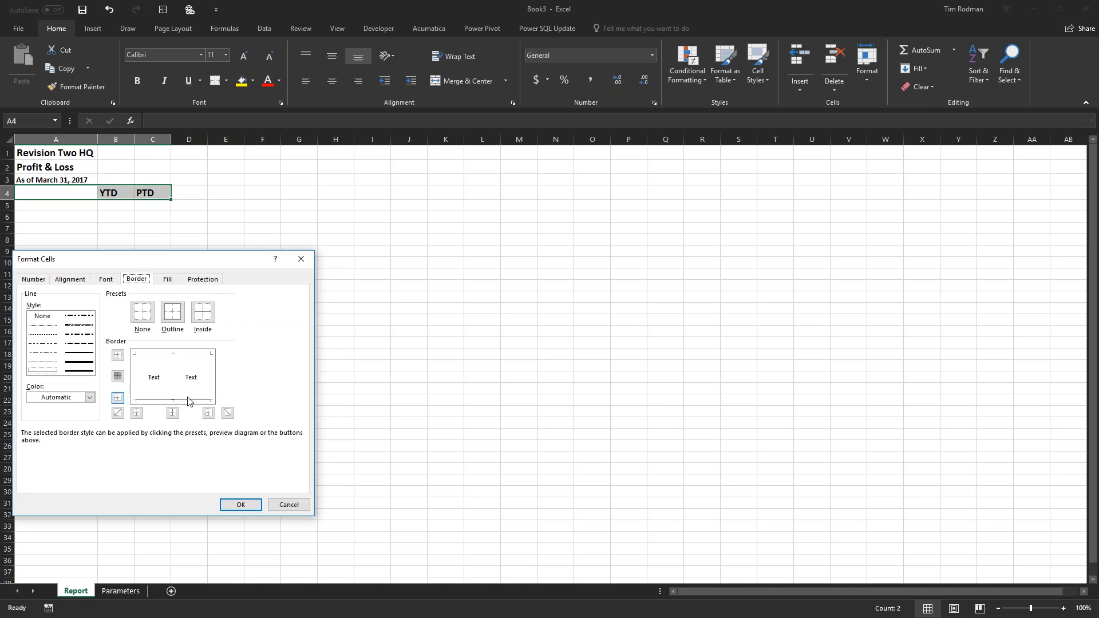
{"action": "key", "text": "Return"}
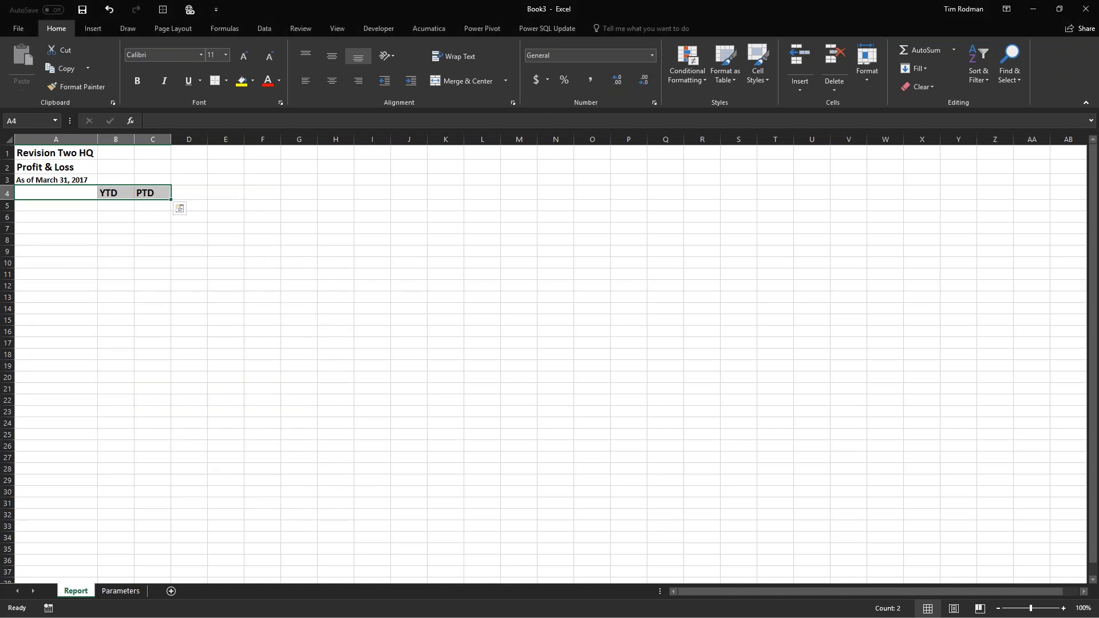
{"action": "left_click", "coordinate": [76, 211]}
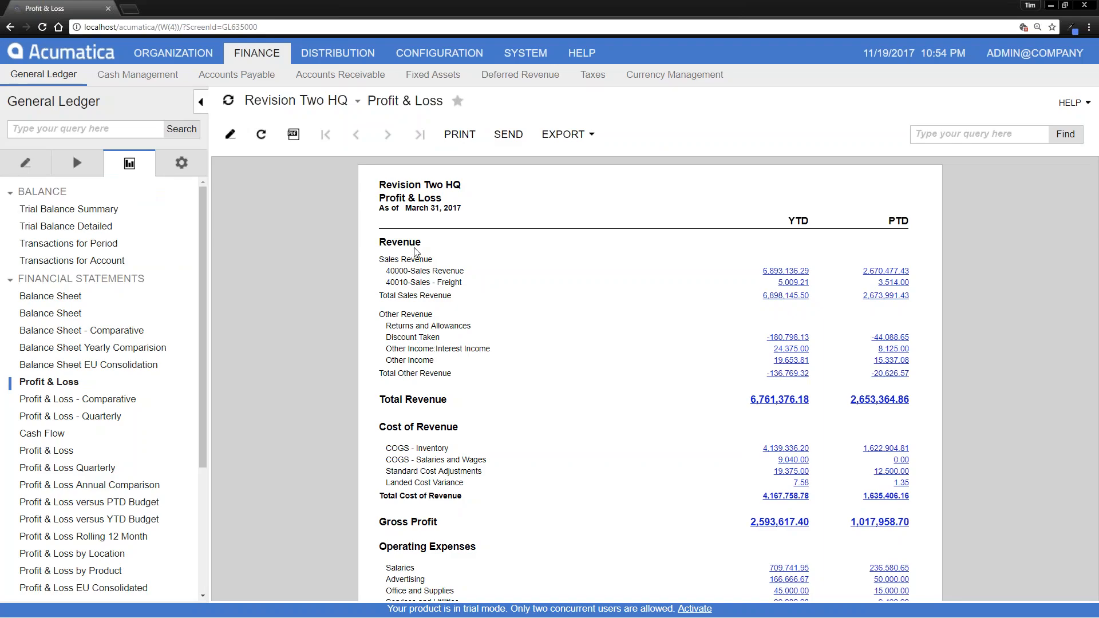
Enter Revenue in A5 and paste the sales lines through Total Sales Revenue from Acumatica at A6
{"action": "key", "text": "alt+Tab"}
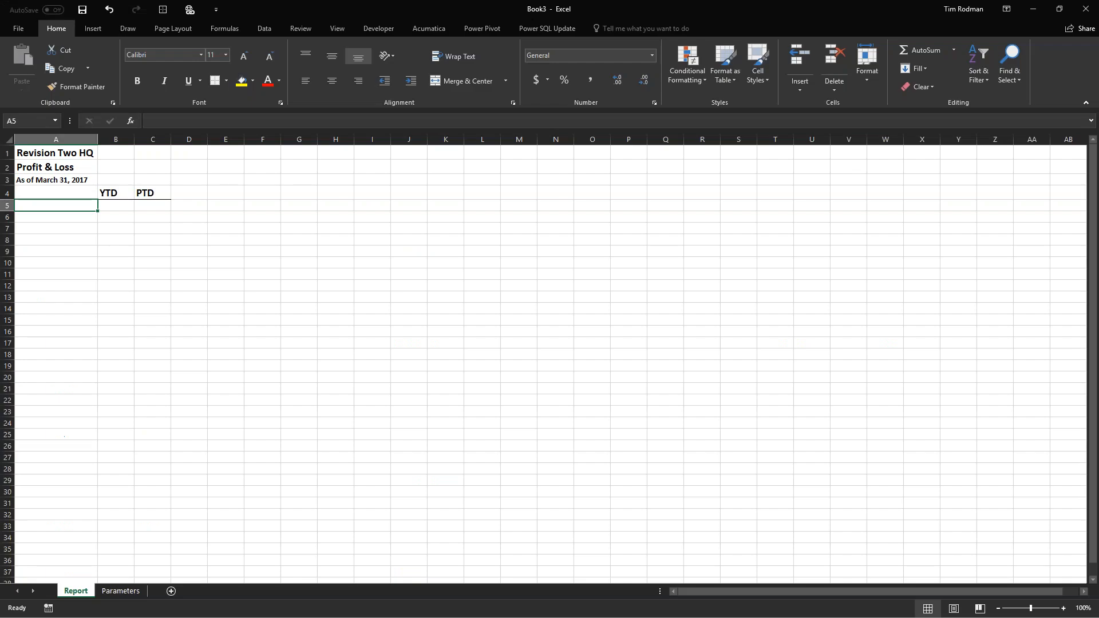
{"action": "type", "text": "Revenue"}
{"action": "key", "text": "ctrl+Return"}
{"action": "key", "text": "Down"}
{"action": "key", "text": "alt+Tab"}
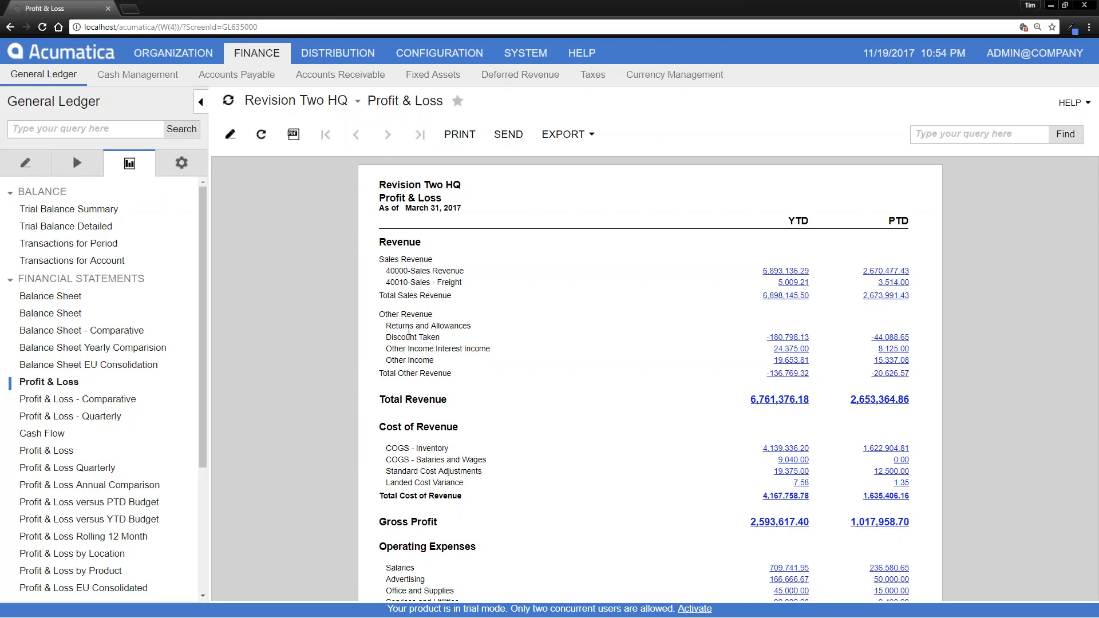
{"action": "left_click_drag", "start_coordinate": [386, 269], "coordinate": [833, 304]}
{"action": "triple_click", "coordinate": [406, 258]}
{"action": "left_click_drag", "start_coordinate": [385, 269], "coordinate": [469, 299]}
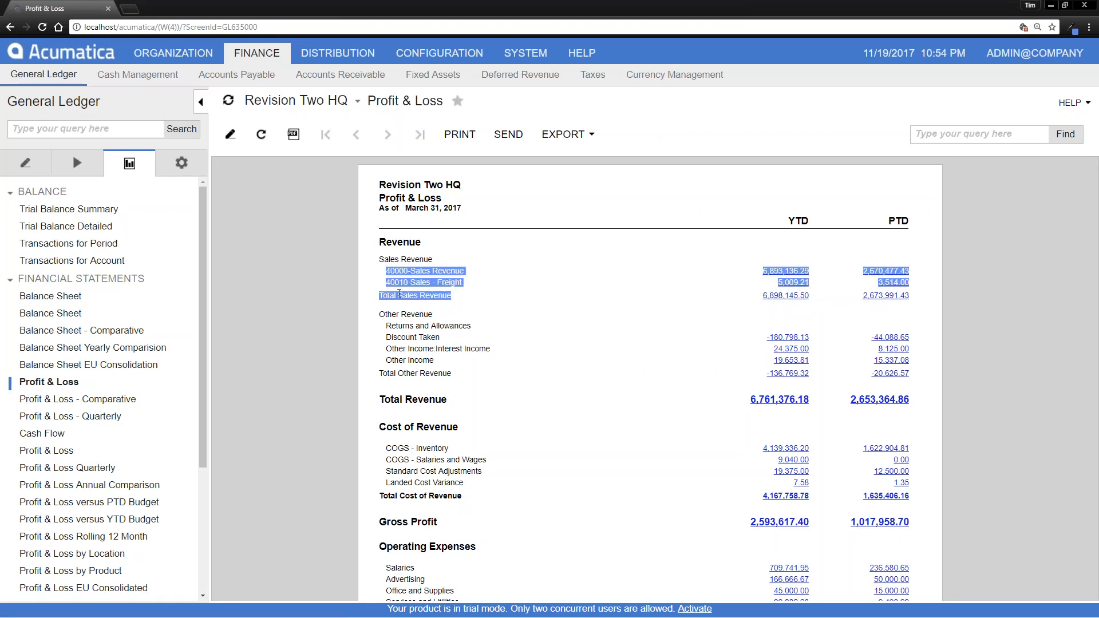
{"action": "right_click", "coordinate": [401, 289]}
{"action": "left_click", "coordinate": [436, 296]}
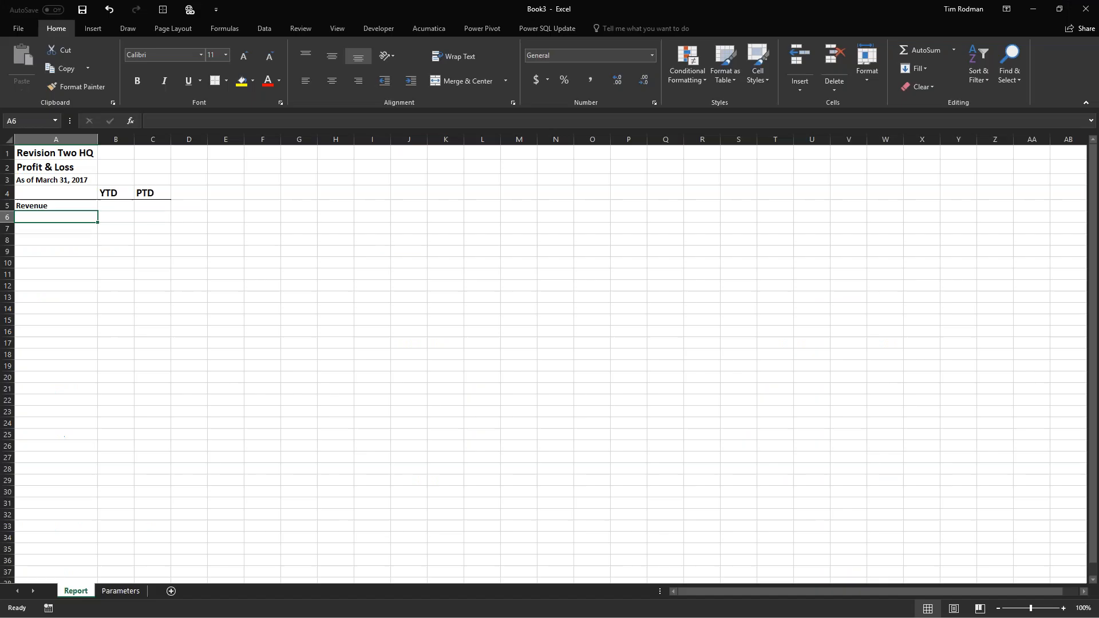
{"action": "right_click", "coordinate": [56, 217]}
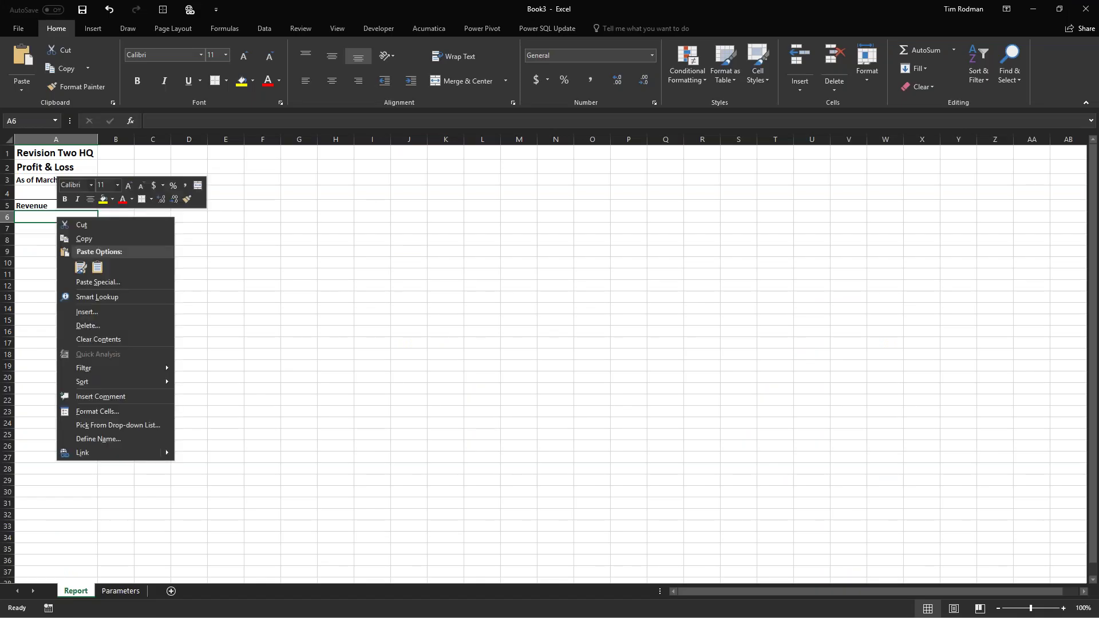
{"action": "left_click", "coordinate": [97, 266]}
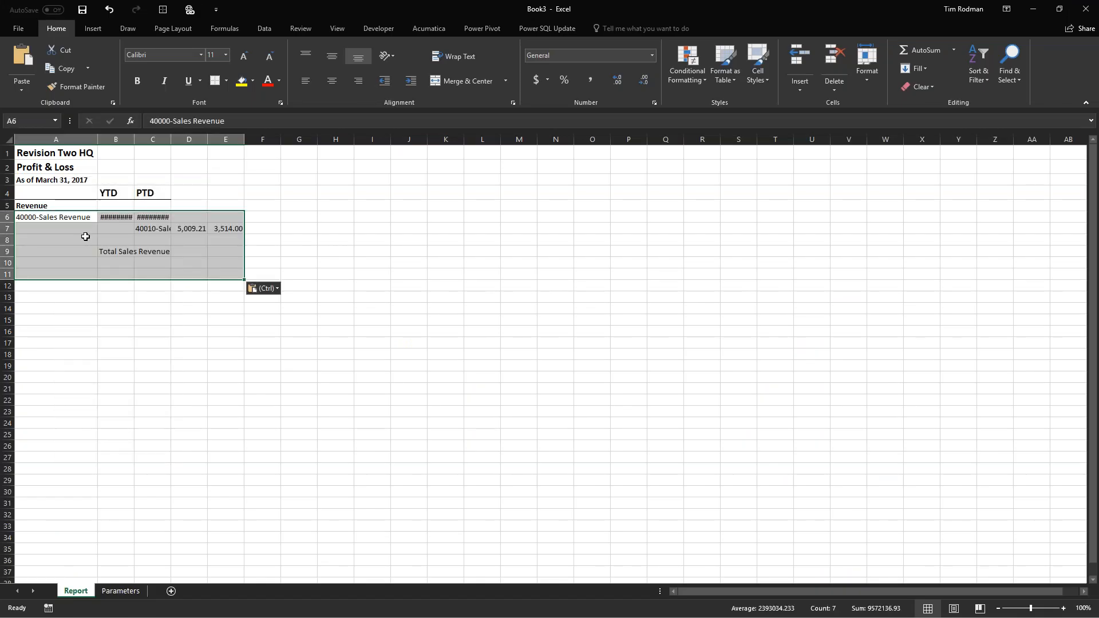
Move 40010-Sales - Freight into A7 and Total Sales Revenue into A8
{"action": "left_click", "coordinate": [129, 227]}
{"action": "key", "text": "Right"}
{"action": "key", "text": "ctrl+x"}
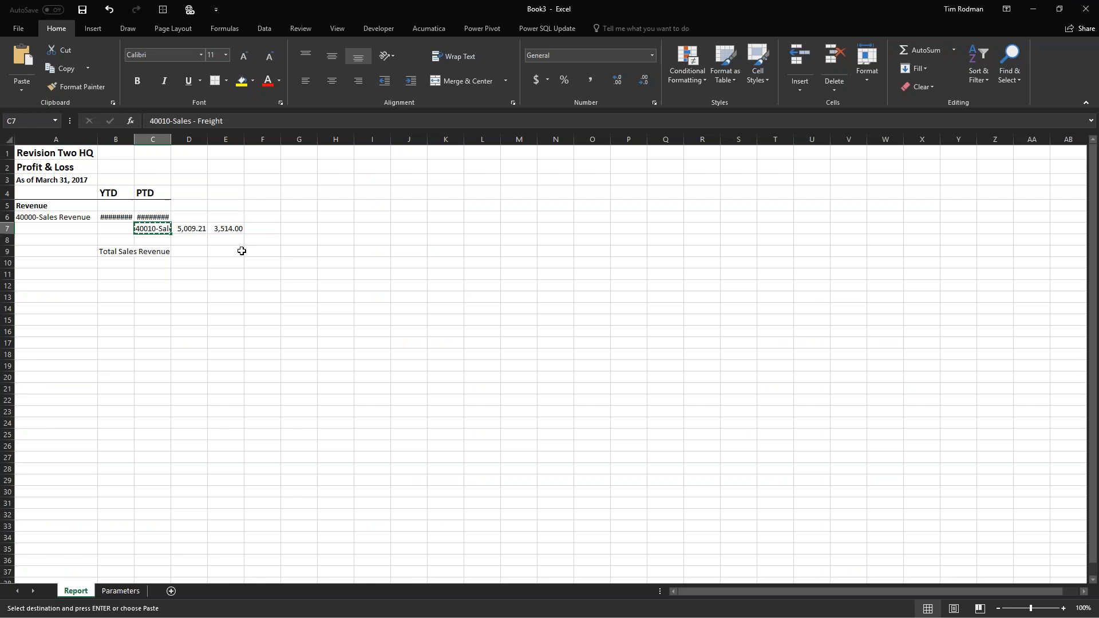
{"action": "key", "text": "Left"}
{"action": "key", "text": "Left"}
{"action": "key", "text": "Return"}
{"action": "key", "text": "Down"}
{"action": "key", "text": "Down"}
{"action": "key", "text": "Right"}
{"action": "key", "text": "ctrl+x"}
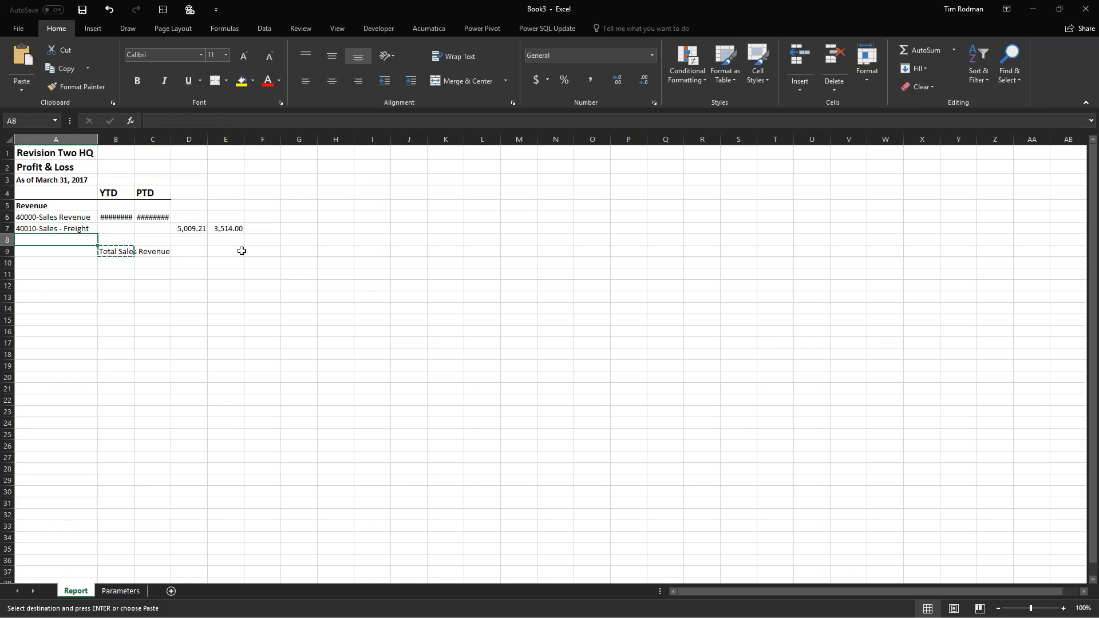
{"action": "key", "text": "Left"}
{"action": "key", "text": "Up"}
{"action": "key", "text": "Return"}
{"action": "key", "text": "Up"}
{"action": "key", "text": "Up"}
{"action": "key", "text": "Right"}
Clear the leftover pasted amounts in rows 6 and 7 and select the two sales account lines A6:A7
{"action": "key", "text": "shift+Down"}
{"action": "key", "text": "shift+Right"}
{"action": "key", "text": "shift+Right"}
{"action": "key", "text": "shift+Right"}
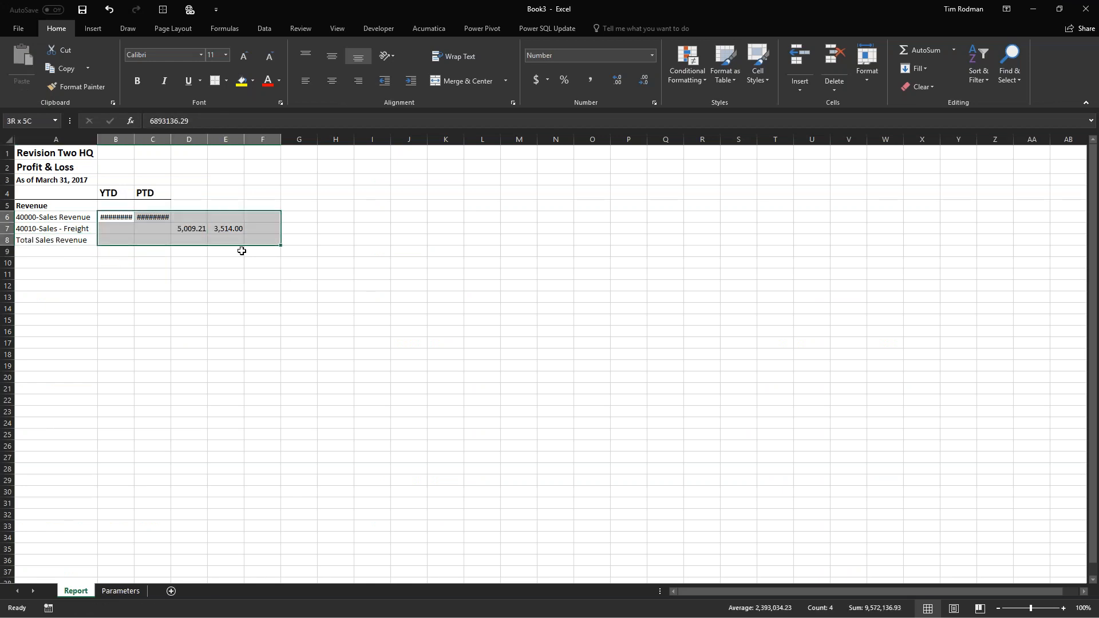
{"action": "key", "text": "shift+Left"}
{"action": "key", "text": "Delete"}
{"action": "key", "text": "Up"}
{"action": "key", "text": "Left"}
{"action": "key", "text": "Down"}
{"action": "key", "text": "shift+Down"}
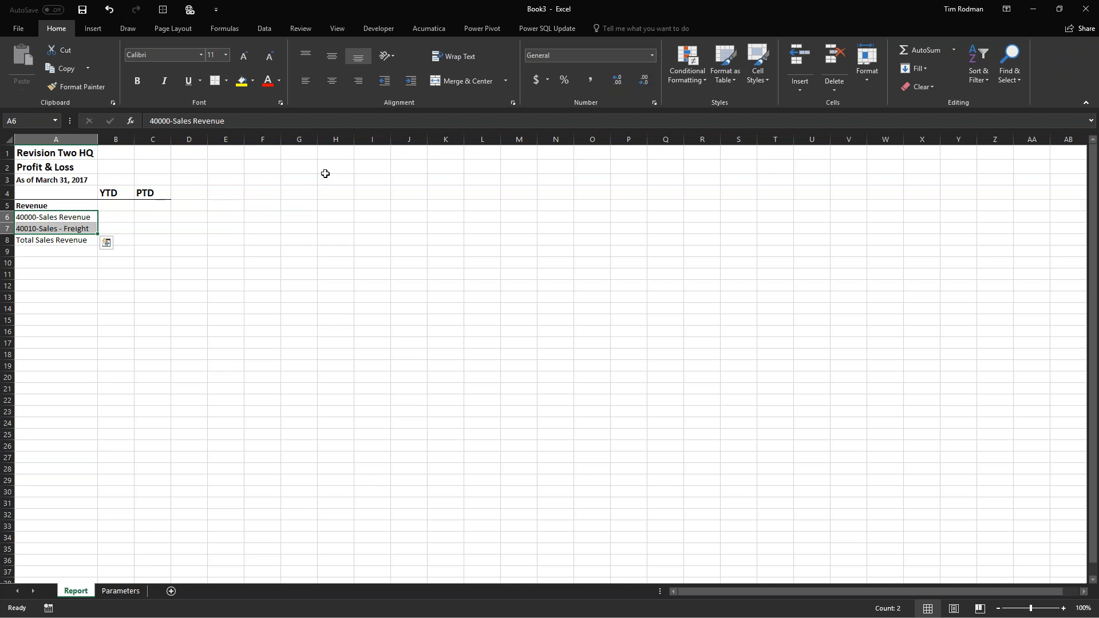
Indent the two sales account lines, autofit column A, and make Total Sales Revenue bold
{"action": "left_click", "coordinate": [409, 82]}
{"action": "left_click", "coordinate": [119, 216]}
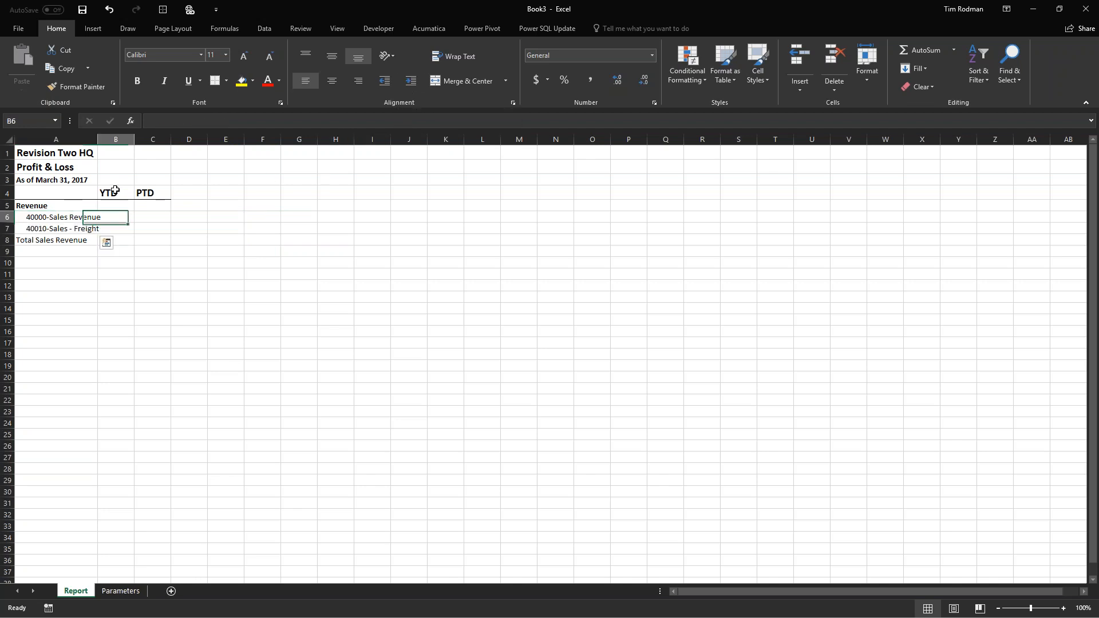
{"action": "double_click", "coordinate": [97, 140]}
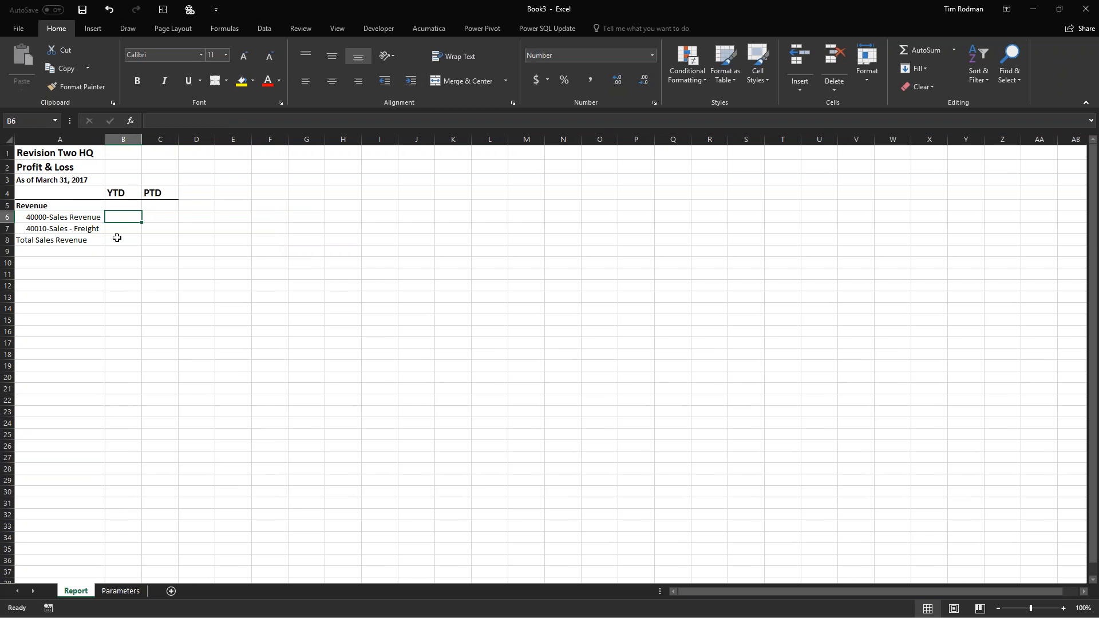
{"action": "left_click", "coordinate": [63, 240]}
{"action": "key", "text": "ctrl+b"}
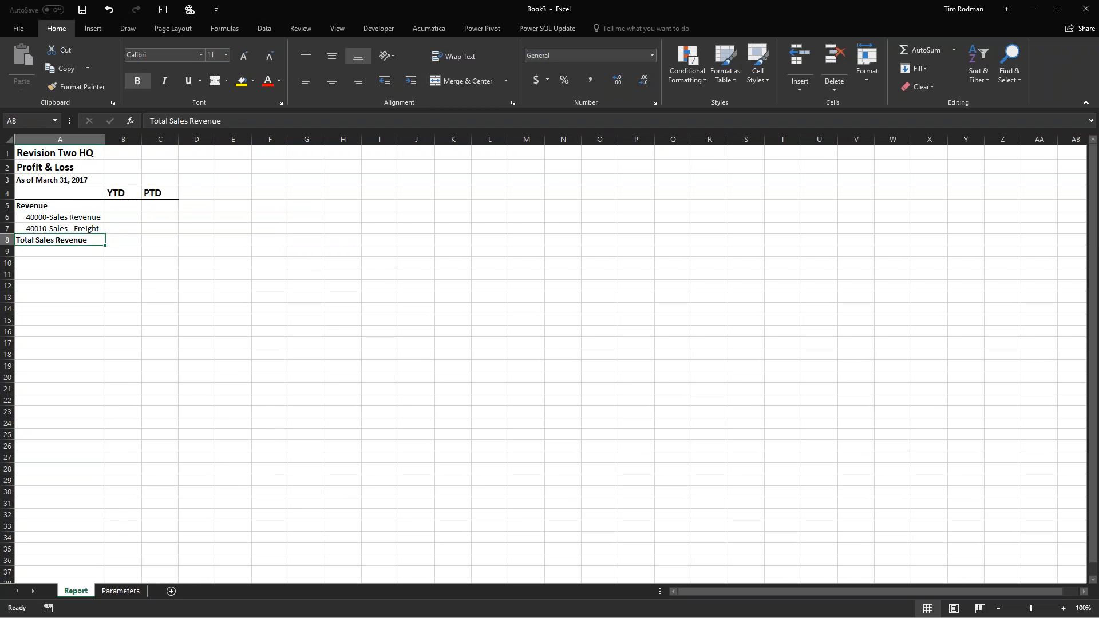
{"action": "left_click", "coordinate": [132, 220]}
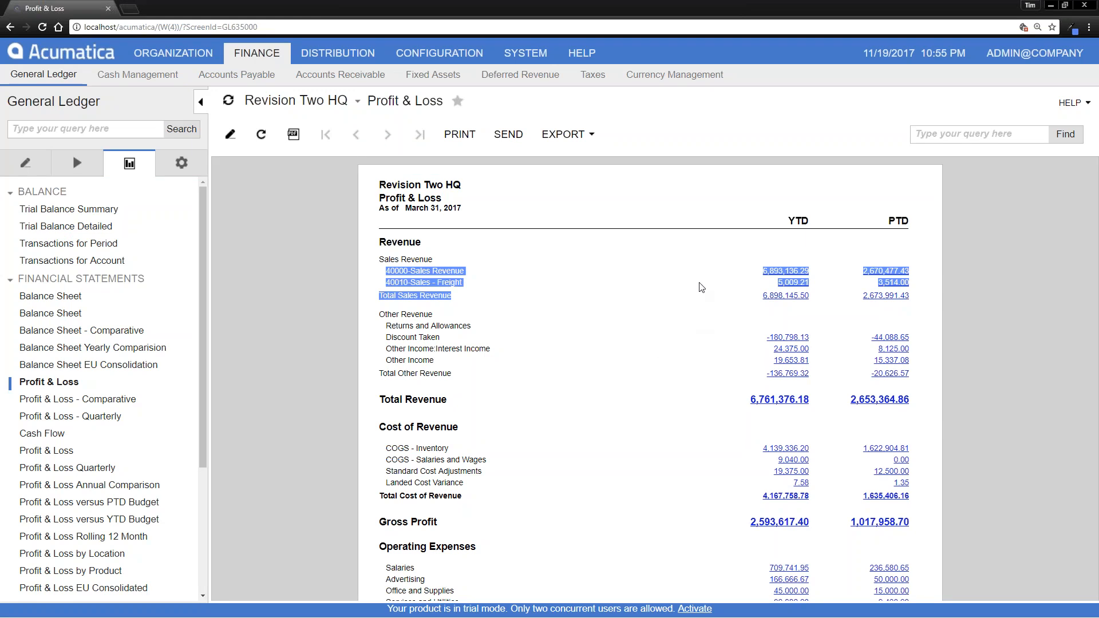
Open the report definition, then the P&L row set, and load its URL in a new browser tab
{"action": "left_click", "coordinate": [699, 288]}
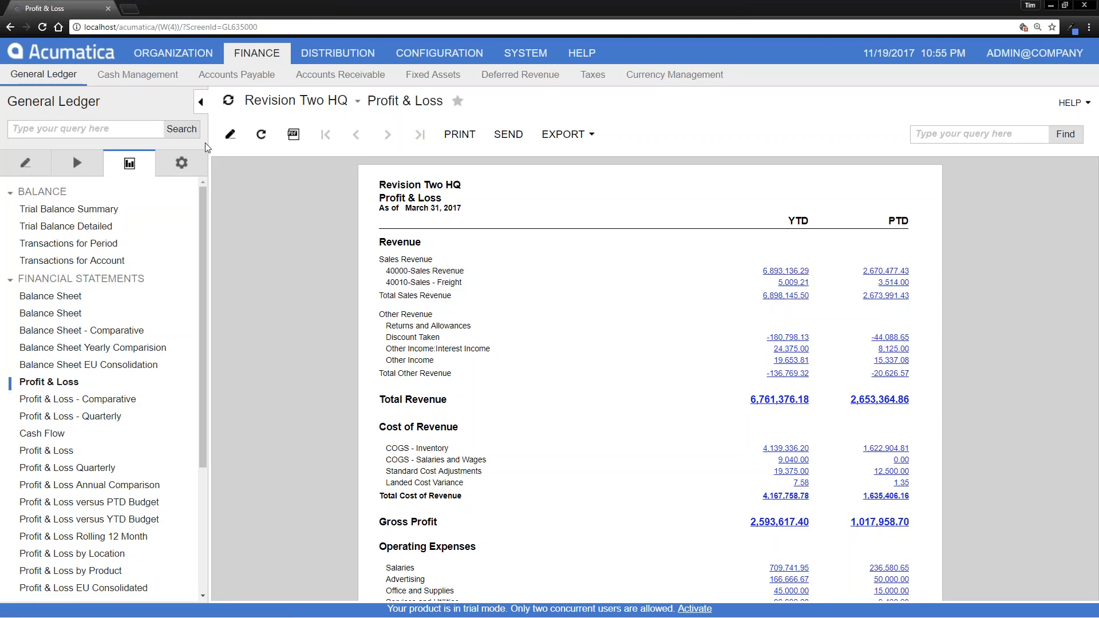
{"action": "left_click", "coordinate": [230, 138]}
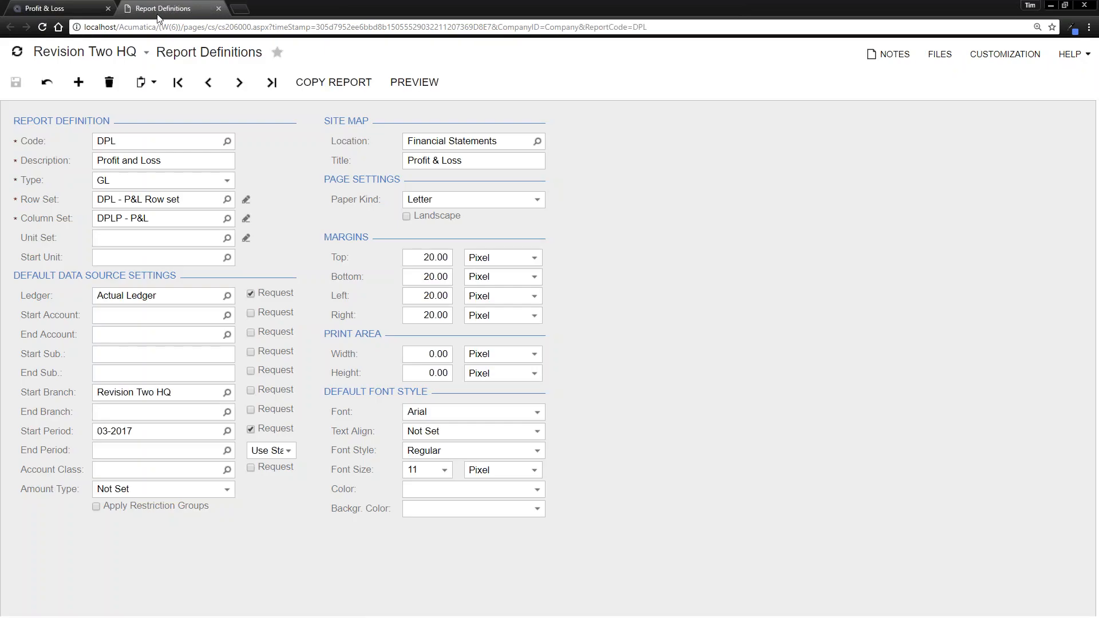
{"action": "left_click", "coordinate": [245, 200]}
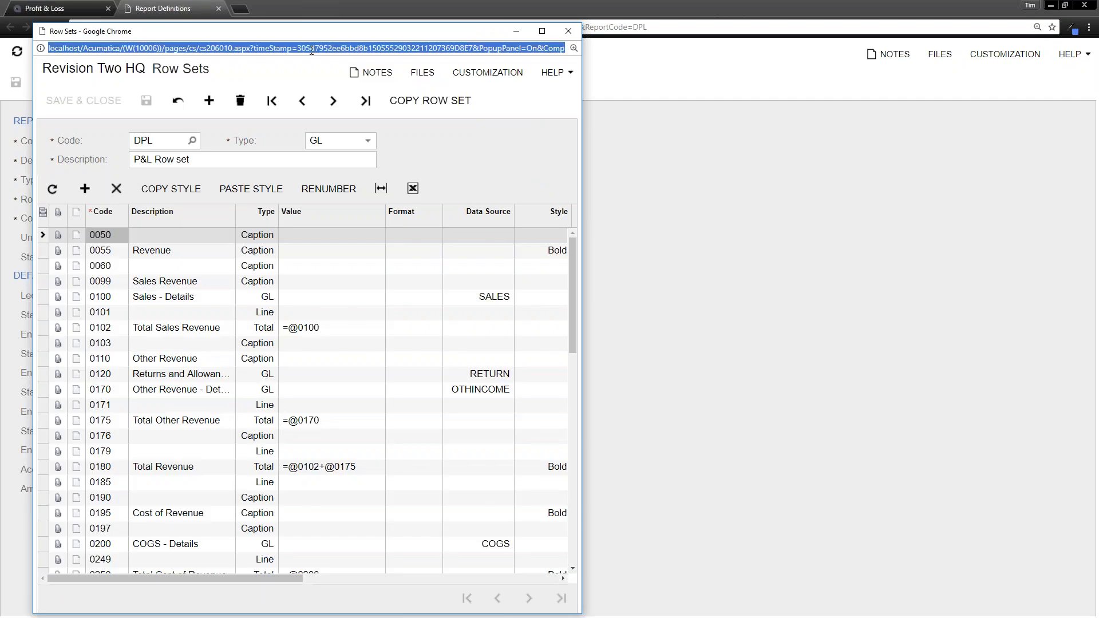
{"action": "left_click", "coordinate": [250, 8]}
{"action": "key", "text": "ctrl+v"}
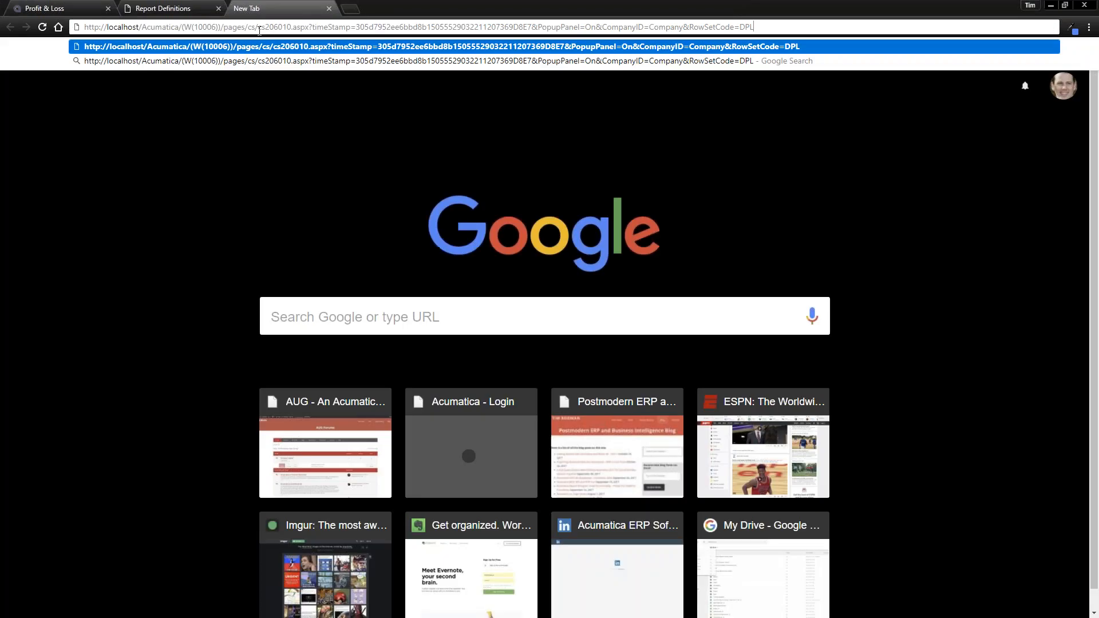
{"action": "key", "text": "Return"}
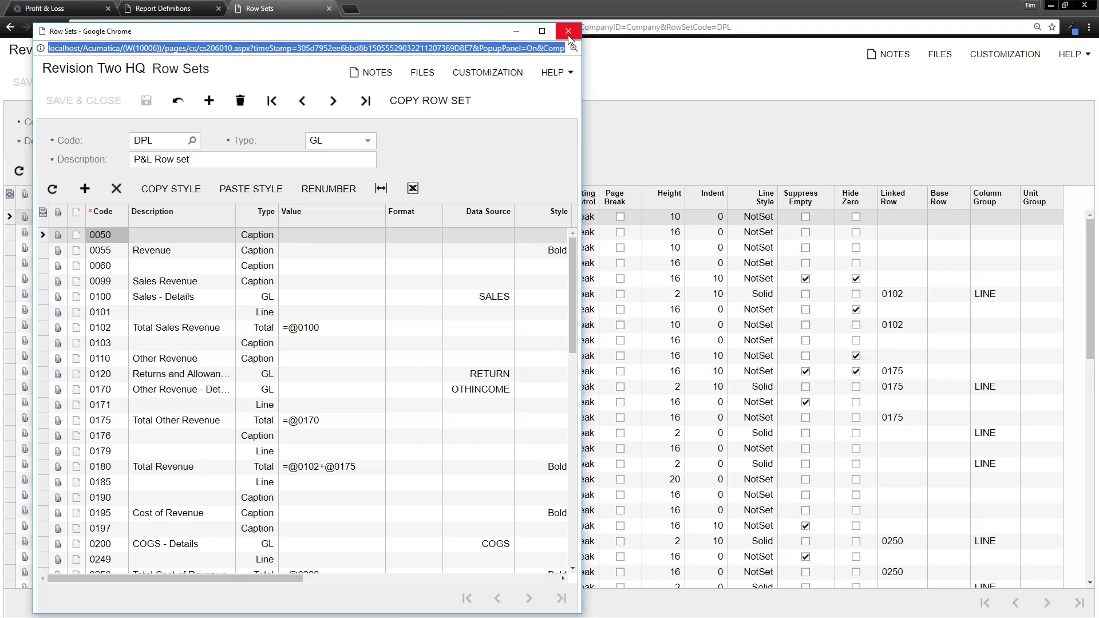
Close the row set popup and dock the browser on the right half of the screen
{"action": "left_click", "coordinate": [568, 33]}
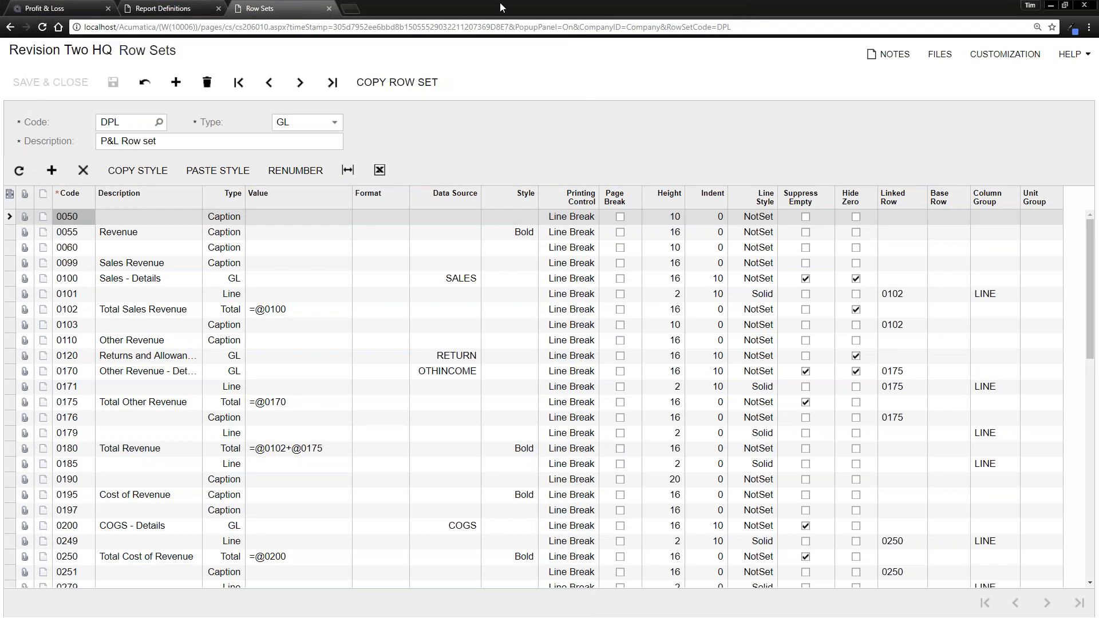
{"action": "key", "text": "super+Right"}
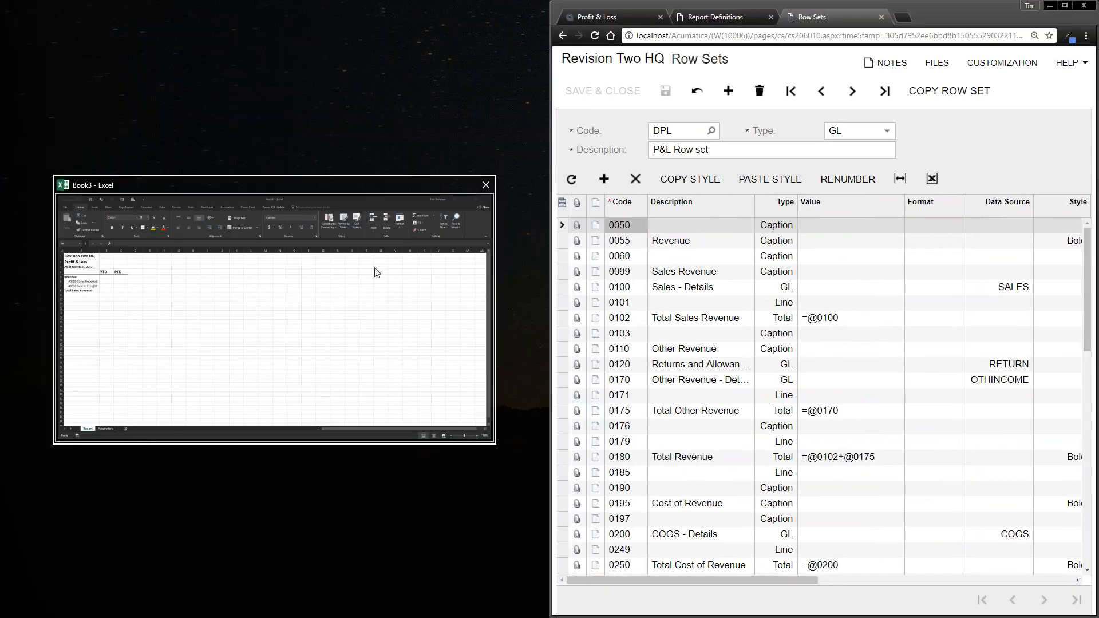
Dock Excel on the left and inspect the SALES account class data source of the Sales - Details row
{"action": "left_click", "coordinate": [374, 272]}
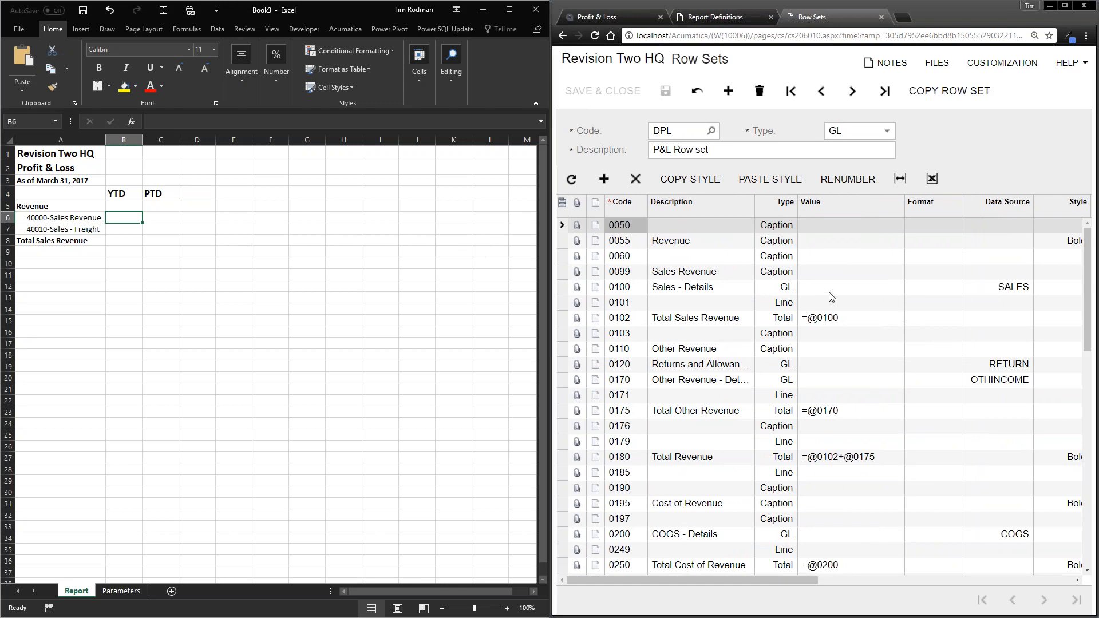
{"action": "left_click", "coordinate": [982, 293]}
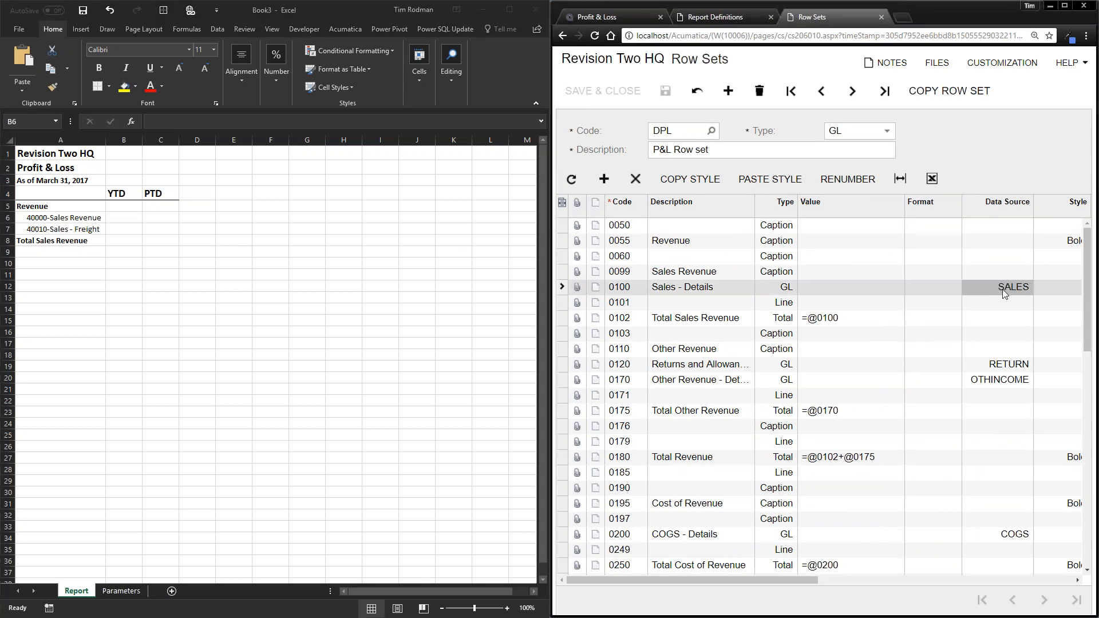
{"action": "left_click", "coordinate": [1001, 290]}
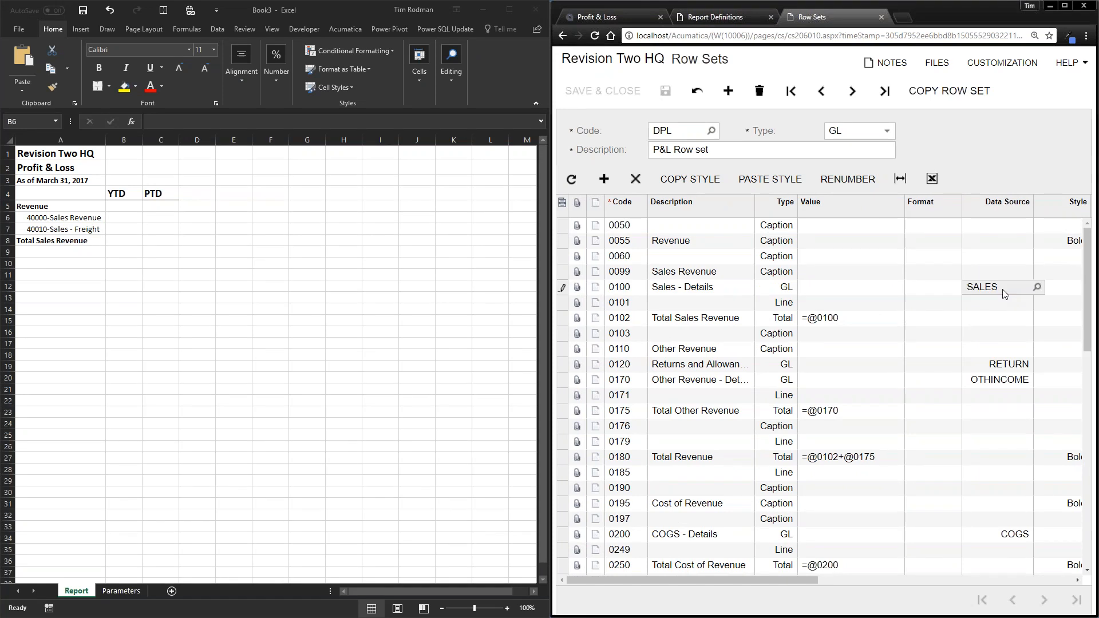
{"action": "double_click", "coordinate": [974, 291]}
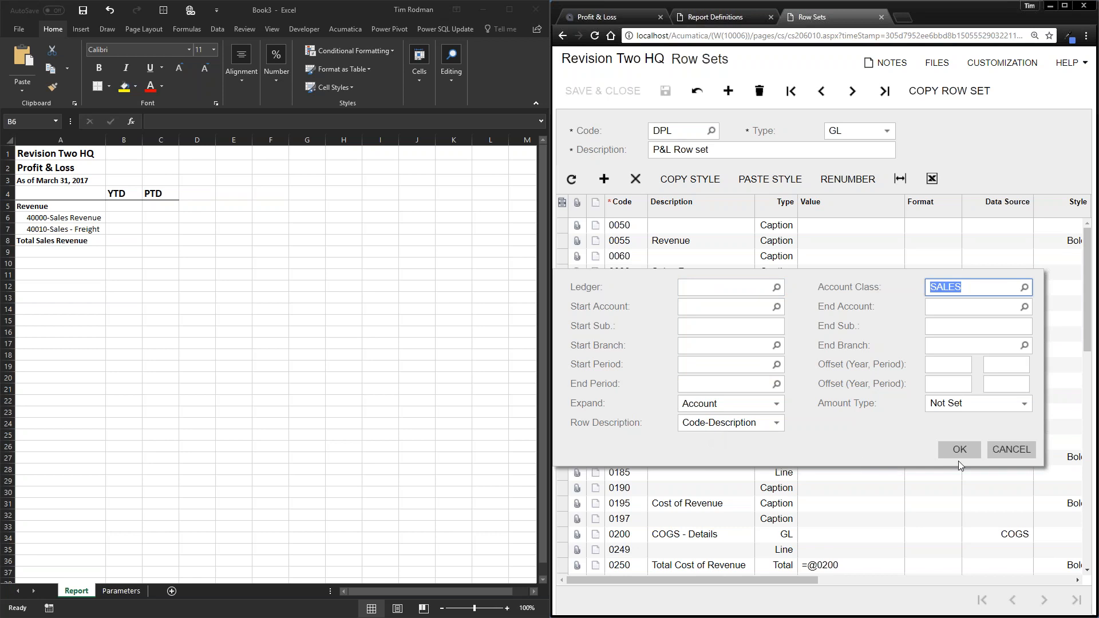
{"action": "left_click", "coordinate": [1009, 449]}
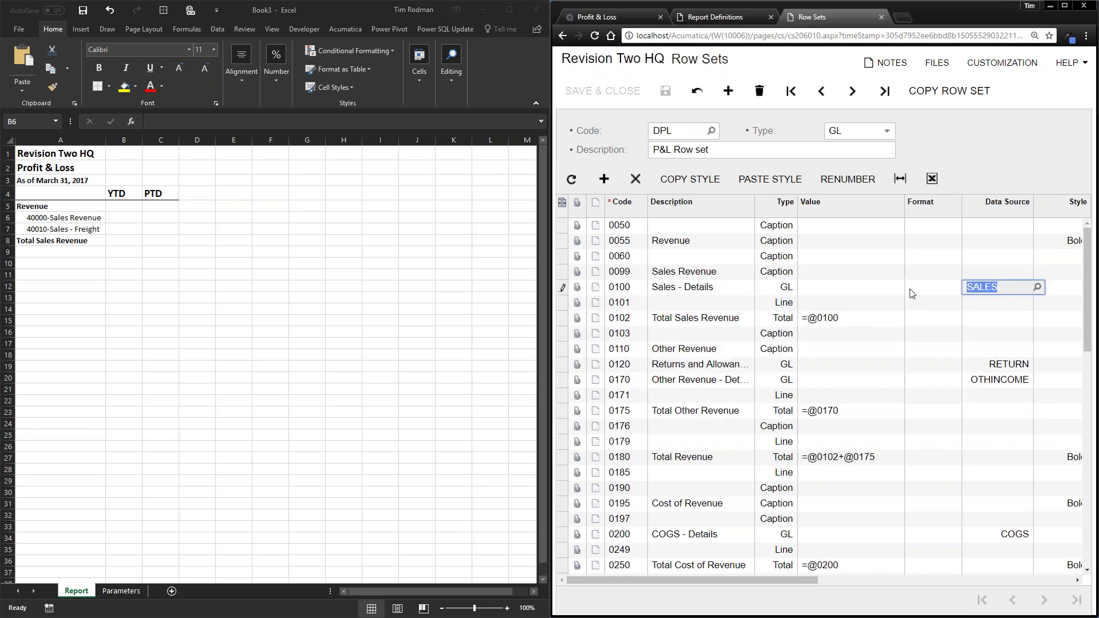
Return to the Profit & Loss tab, run the report and hide the side panel
{"action": "left_click", "coordinate": [720, 19]}
{"action": "left_click", "coordinate": [612, 19]}
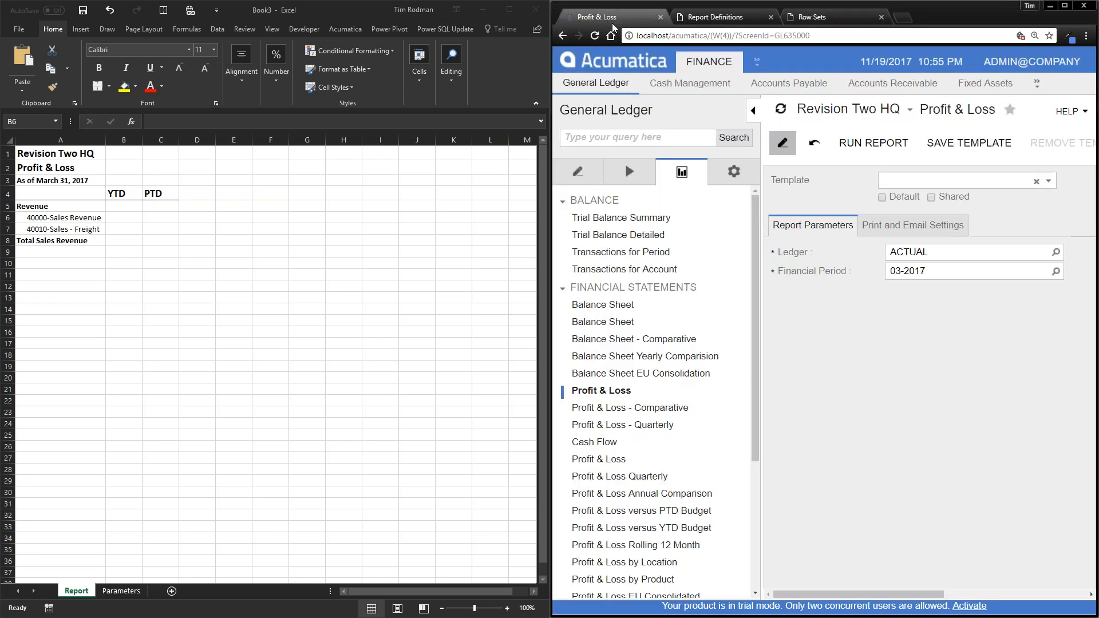
{"action": "left_click", "coordinate": [784, 145]}
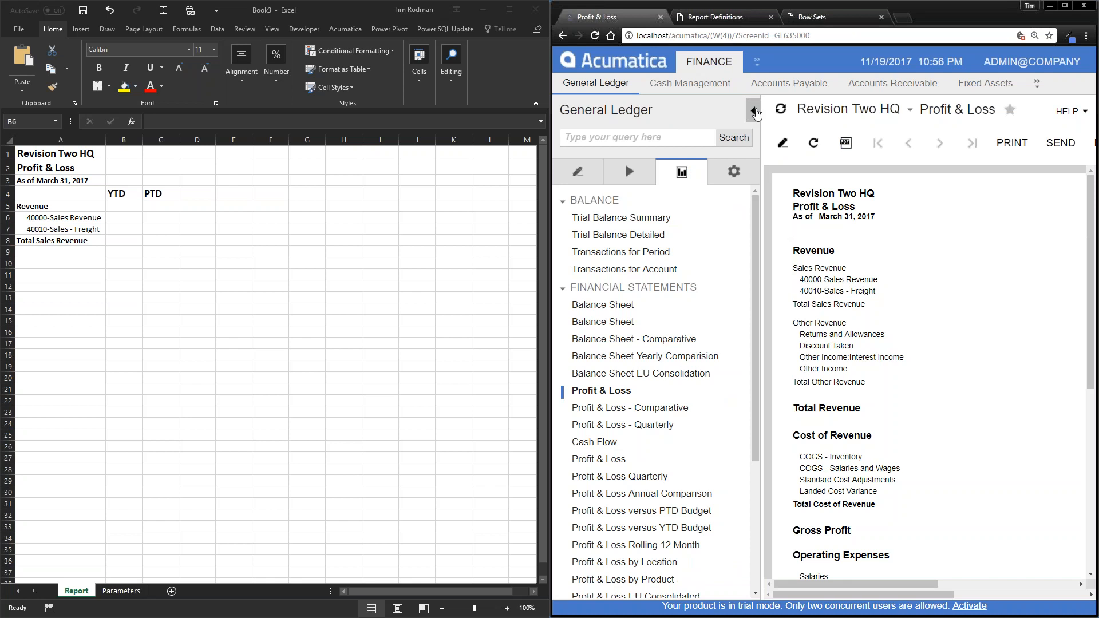
{"action": "left_click", "coordinate": [755, 113]}
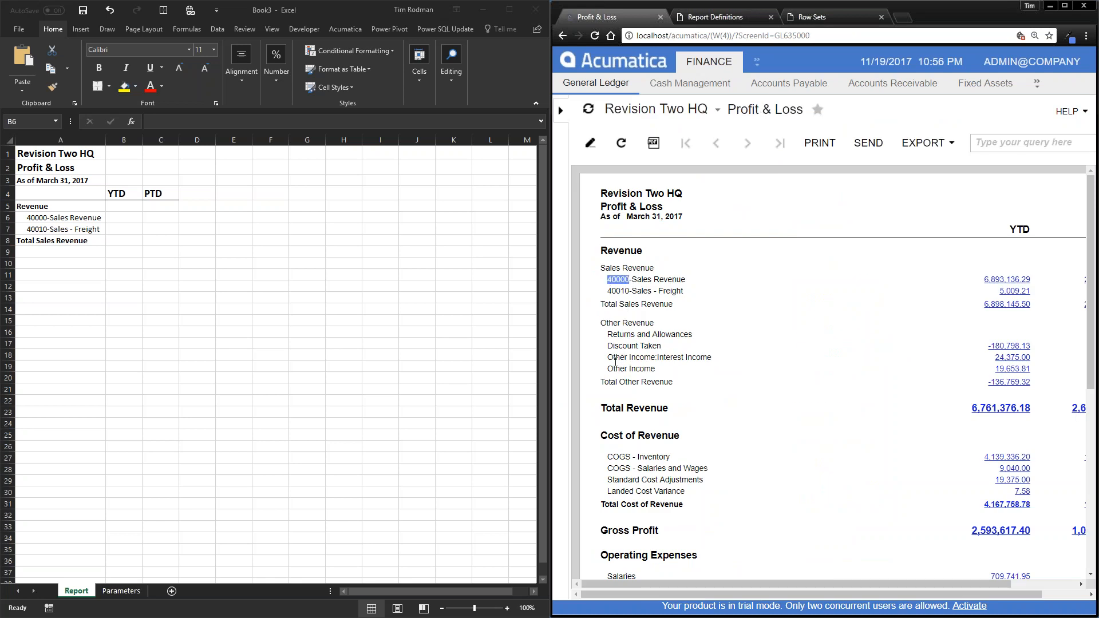
Begin an ACCOUNTENDINGBALANCE function in B6 with connection MyConnection and ledger Parameters!B2
{"action": "left_click", "coordinate": [124, 218]}
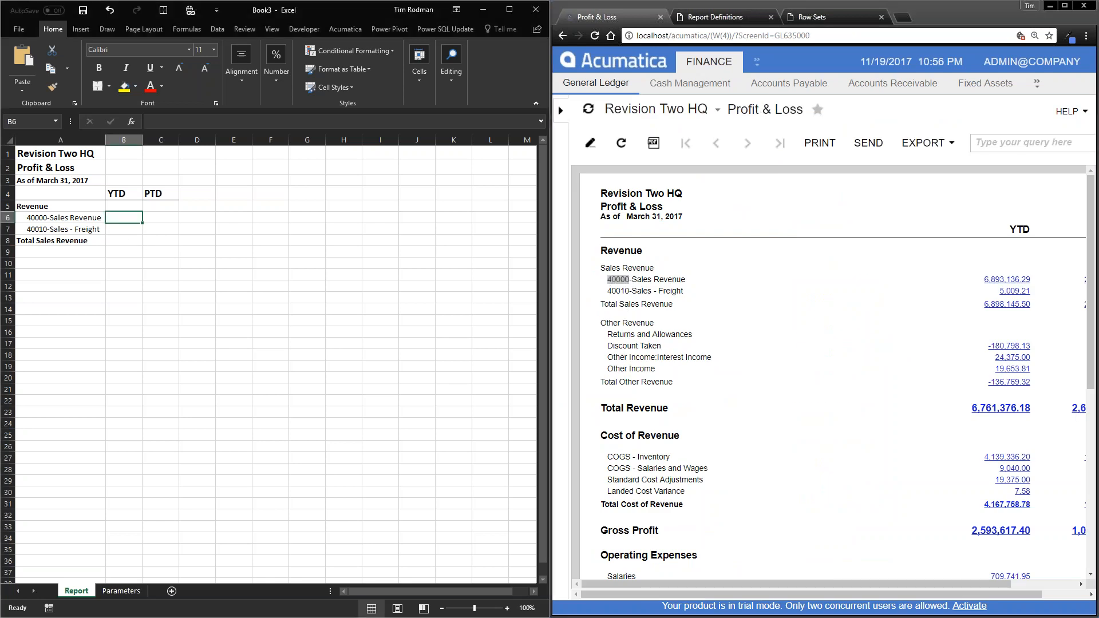
{"action": "left_click", "coordinate": [129, 122]}
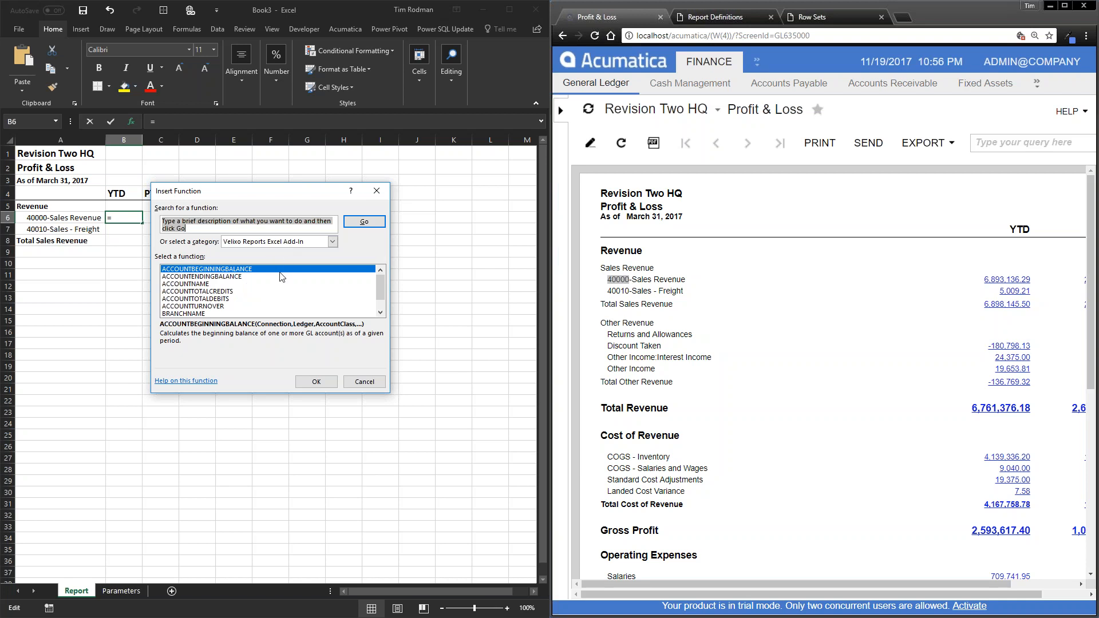
{"action": "left_click", "coordinate": [255, 277]}
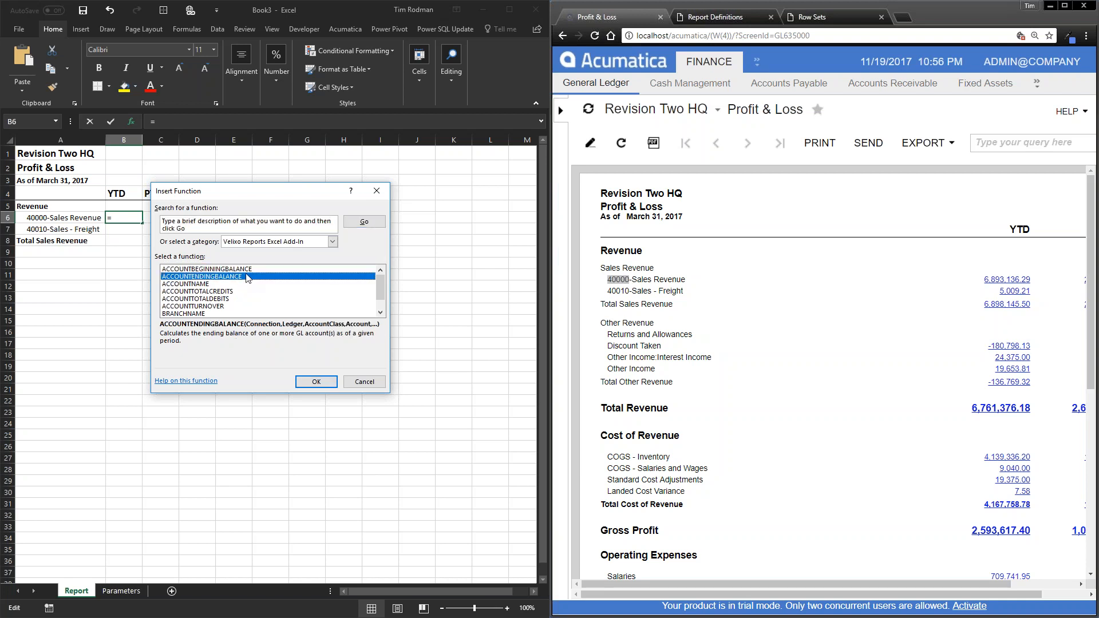
{"action": "double_click", "coordinate": [247, 277]}
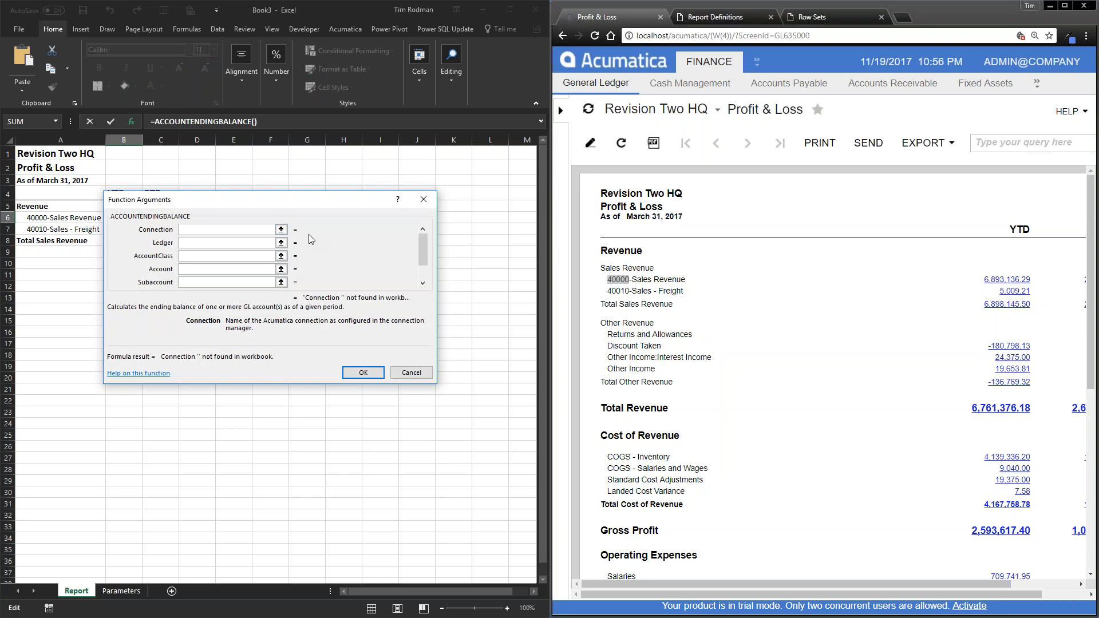
{"action": "type", "text": "MyCOnn"}
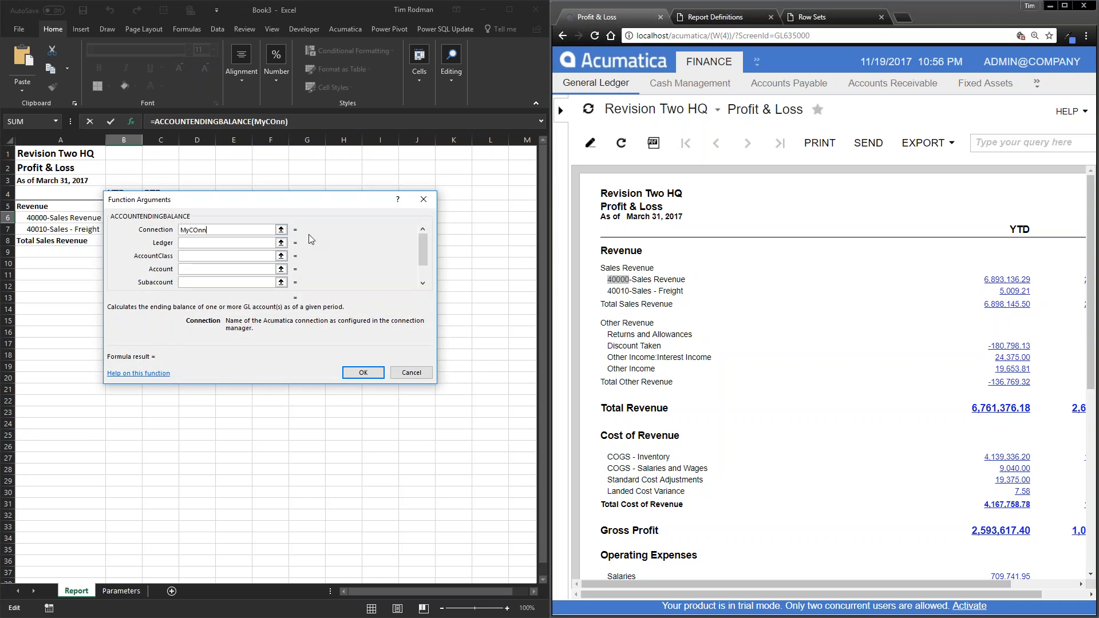
{"action": "key", "text": "BackSpace"}
{"action": "key", "text": "BackSpace"}
{"action": "key", "text": "BackSpace"}
{"action": "type", "text": "onnection"}
{"action": "key", "text": "Tab"}
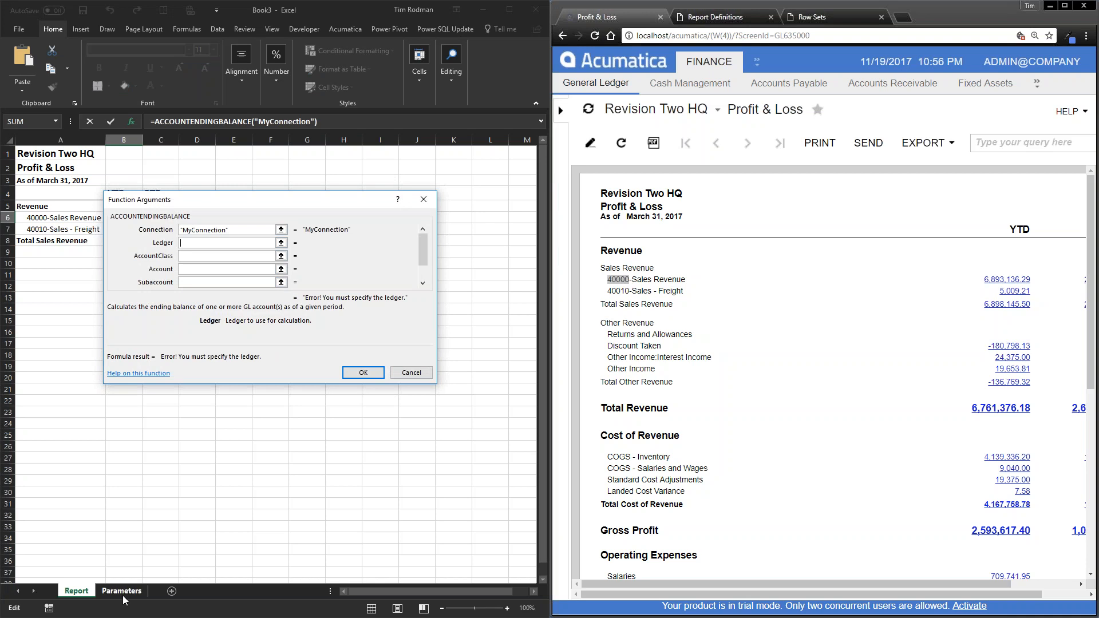
{"action": "left_click", "coordinate": [122, 594]}
{"action": "left_click", "coordinate": [90, 163]}
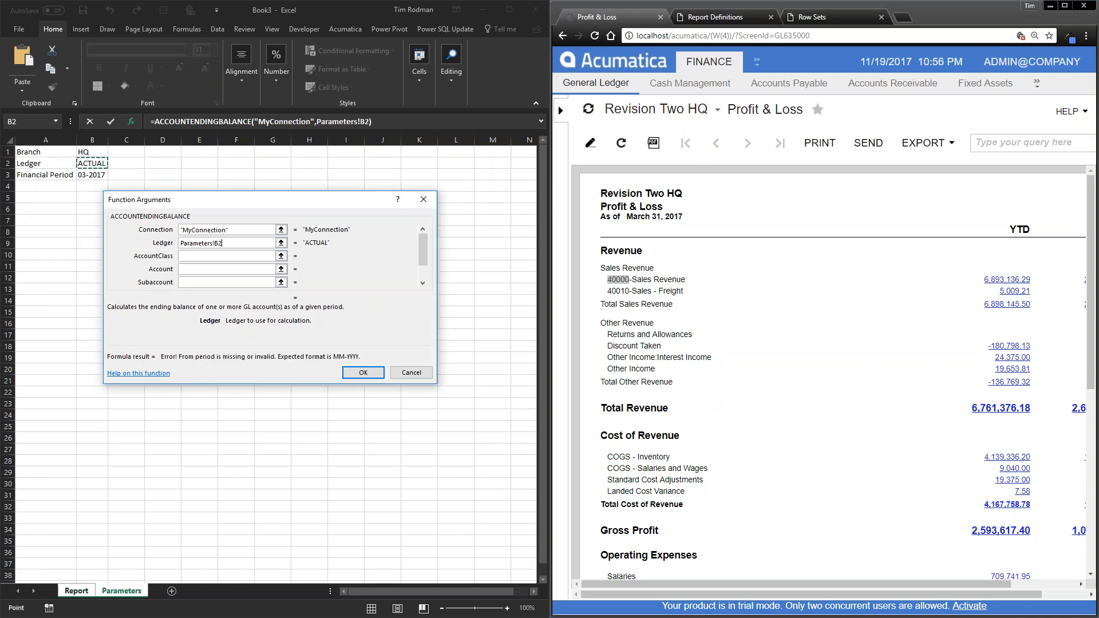
Complete it with account "40000", branch Parameters!B1 and period Parameters!B3, returning 6,893,136.29
{"action": "left_click", "coordinate": [190, 256]}
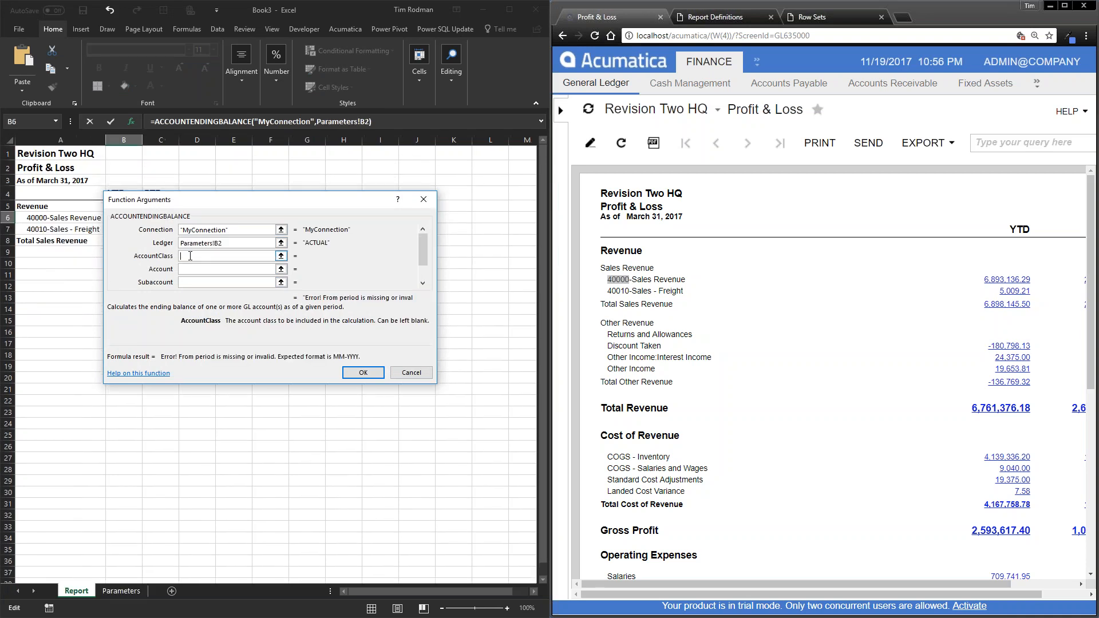
{"action": "left_click", "coordinate": [184, 270]}
{"action": "left_click", "coordinate": [185, 269]}
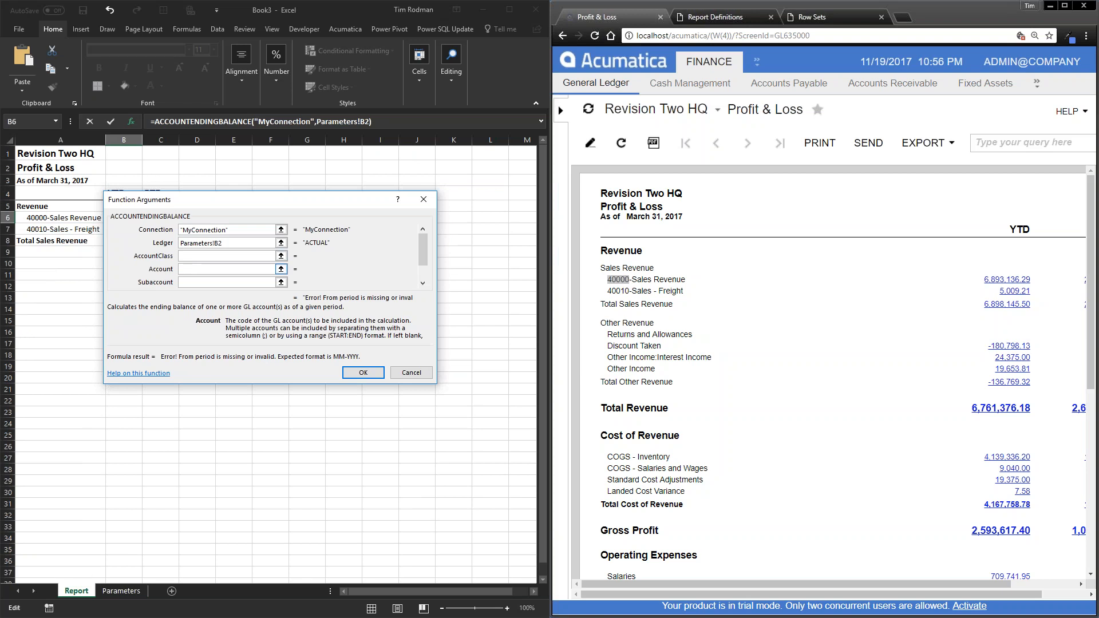
{"action": "type", "text": "\"40000\""}
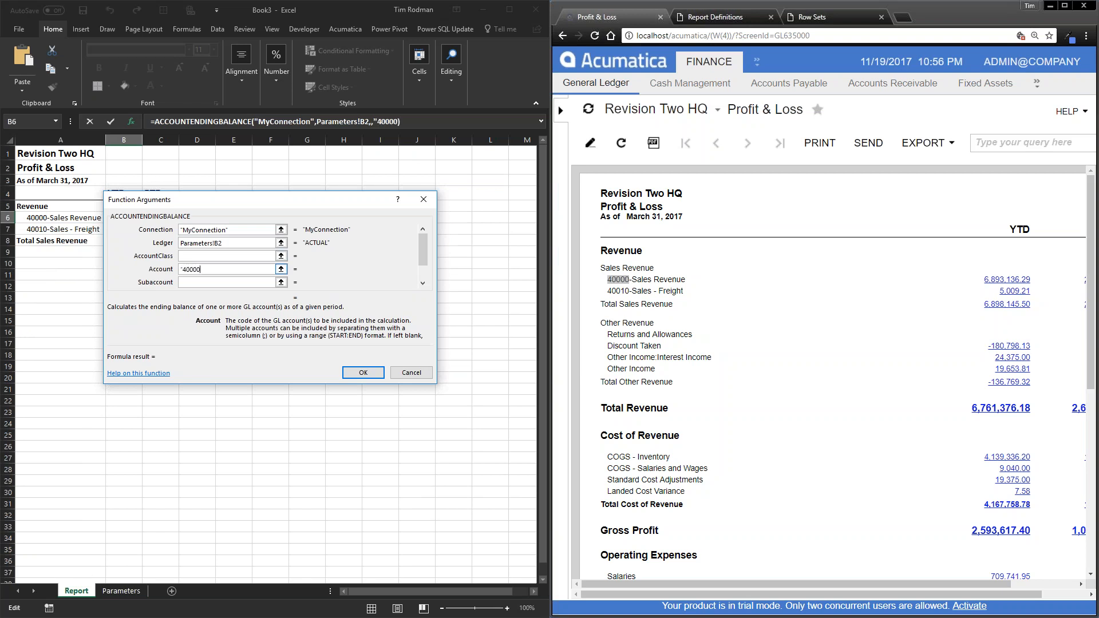
{"action": "key", "text": "Tab"}
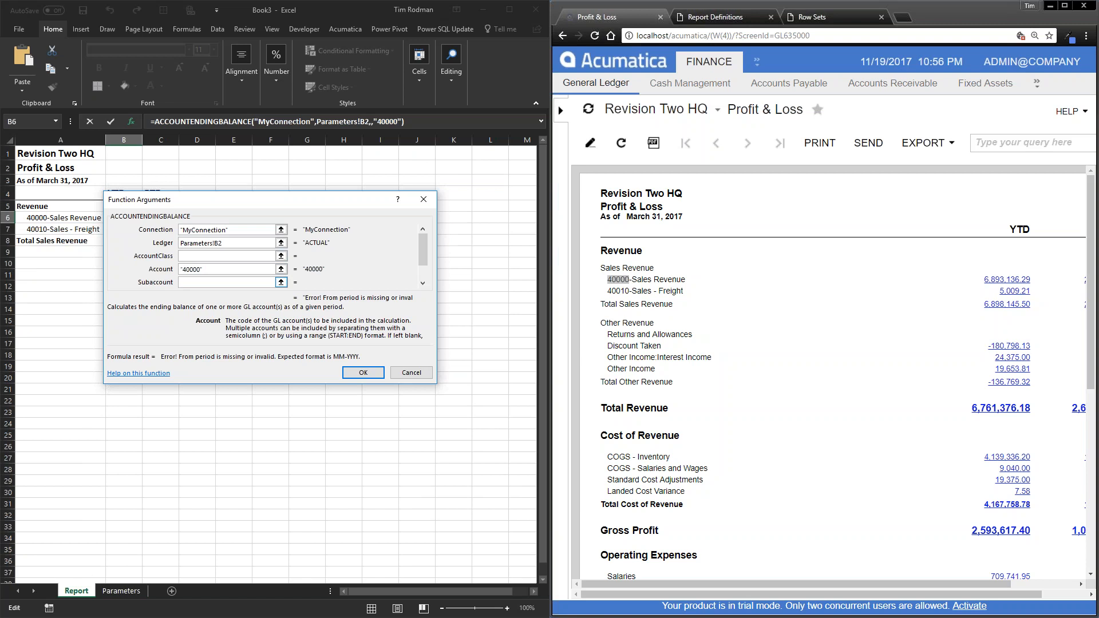
{"action": "key", "text": "Tab"}
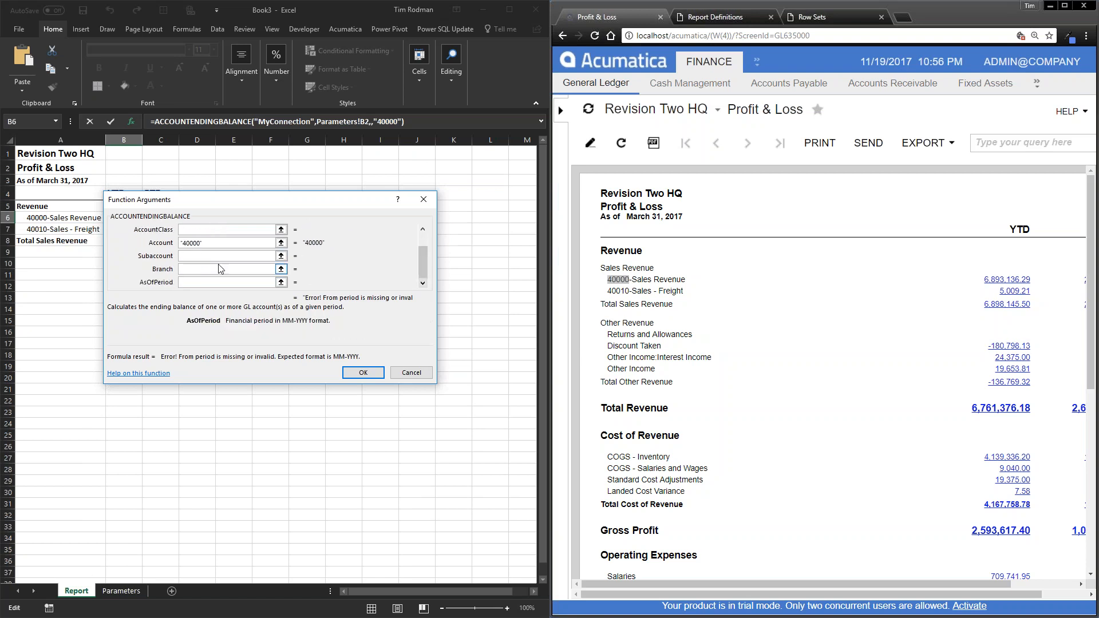
{"action": "left_click", "coordinate": [122, 591]}
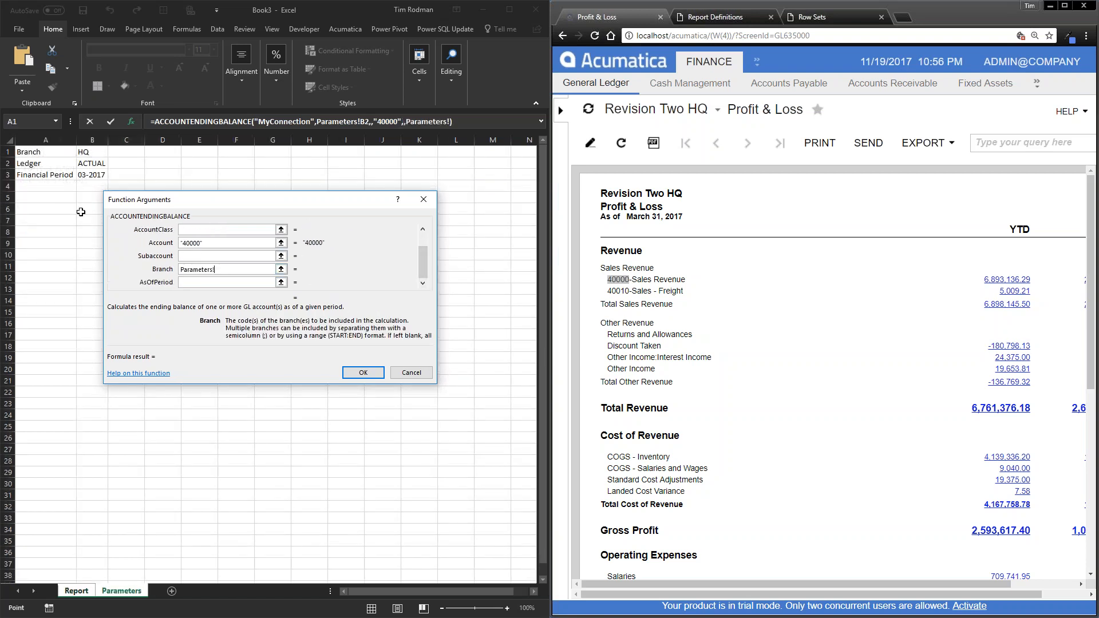
{"action": "left_click", "coordinate": [84, 153]}
{"action": "key", "text": "Tab"}
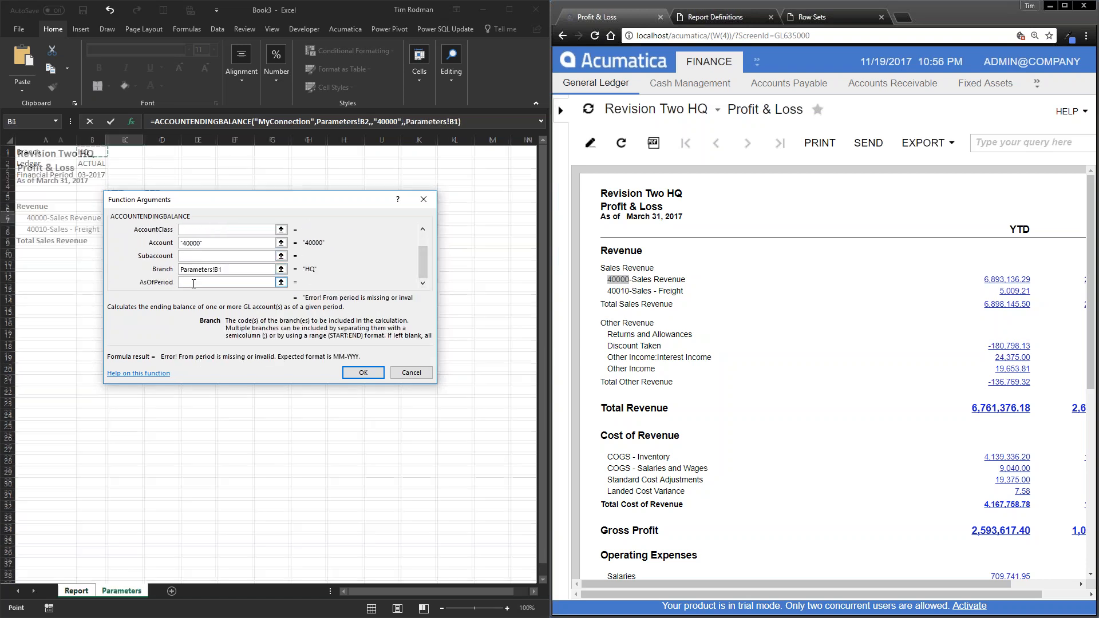
{"action": "left_click", "coordinate": [121, 591]}
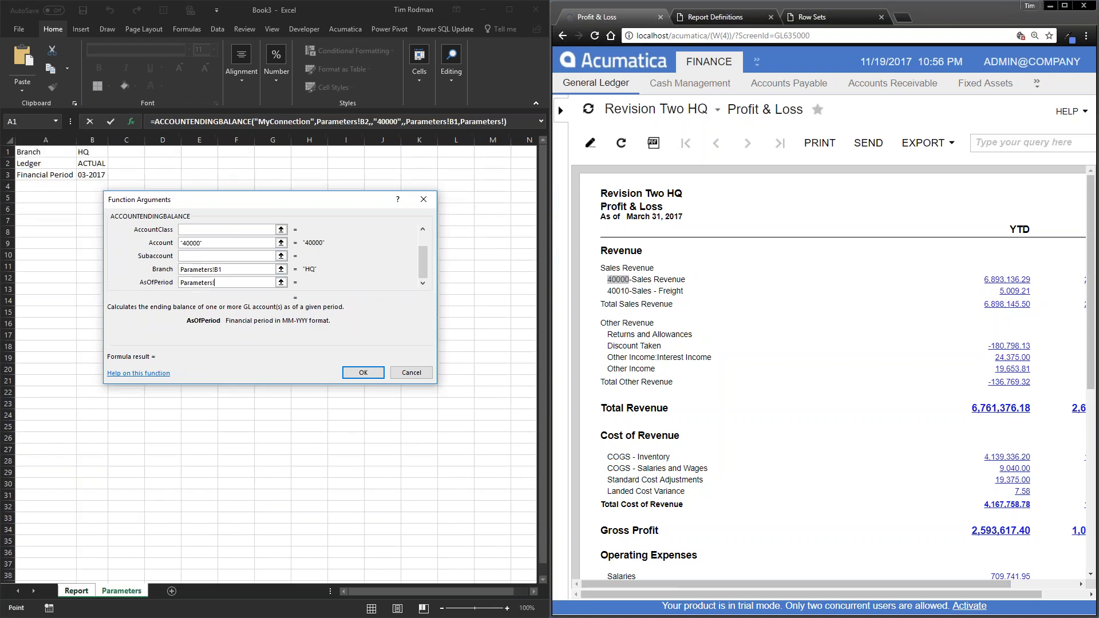
{"action": "left_click", "coordinate": [91, 174]}
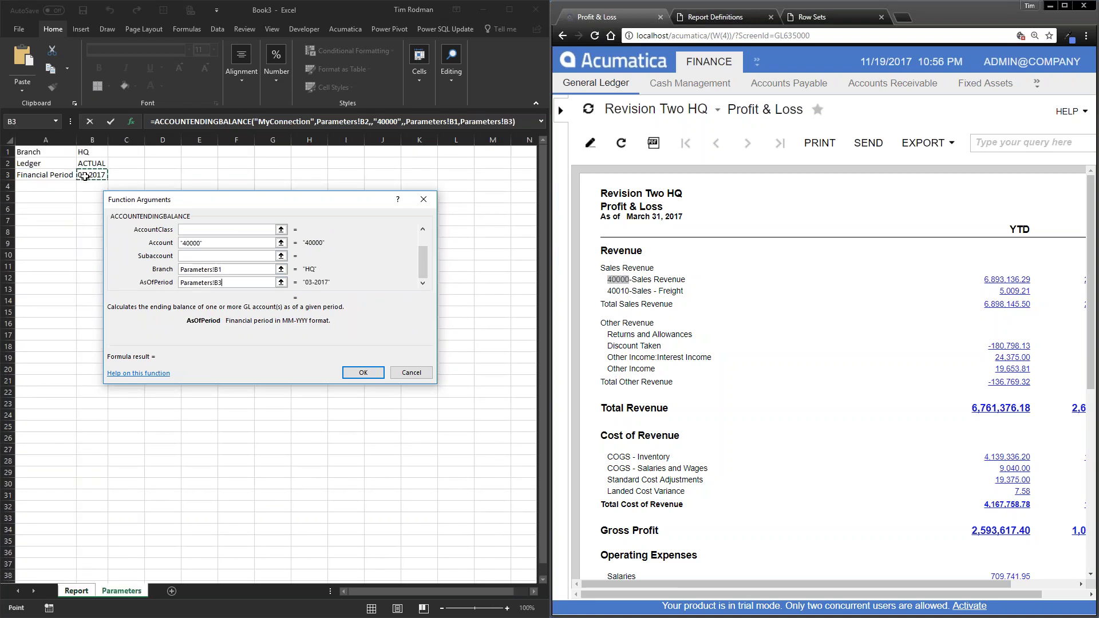
{"action": "left_click", "coordinate": [360, 373]}
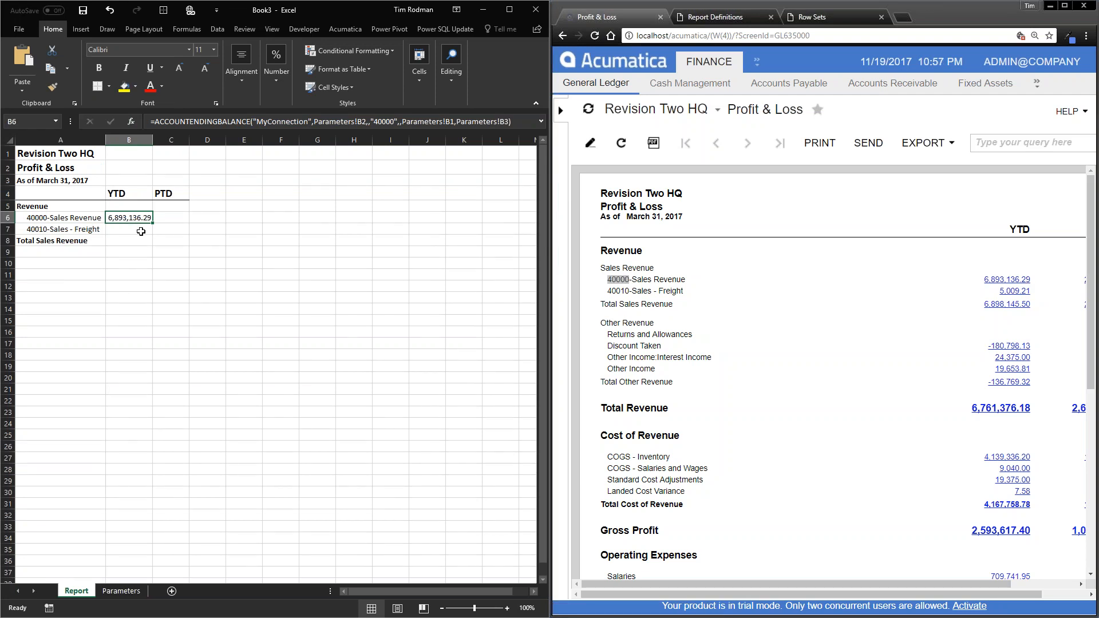
Lock B6's Parameters references as $B$2, $B$1 and $B$3, still returning 6,893,136.29
{"action": "left_click", "coordinate": [362, 123]}
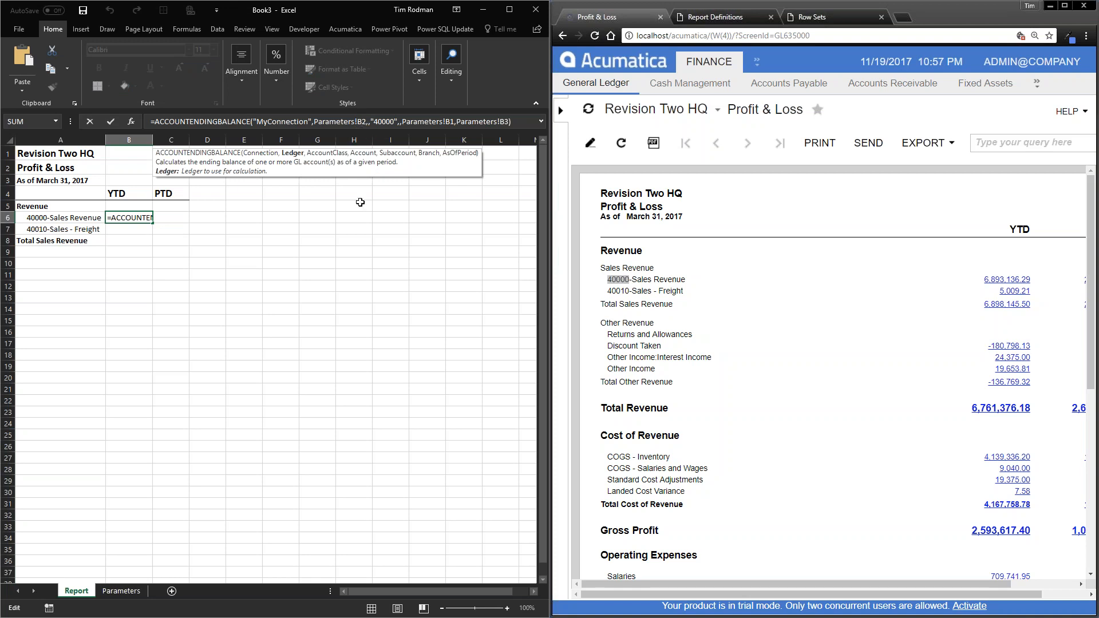
{"action": "key", "text": "ctrl+Return"}
{"action": "key", "text": "F5"}
{"action": "left_click", "coordinate": [330, 353]}
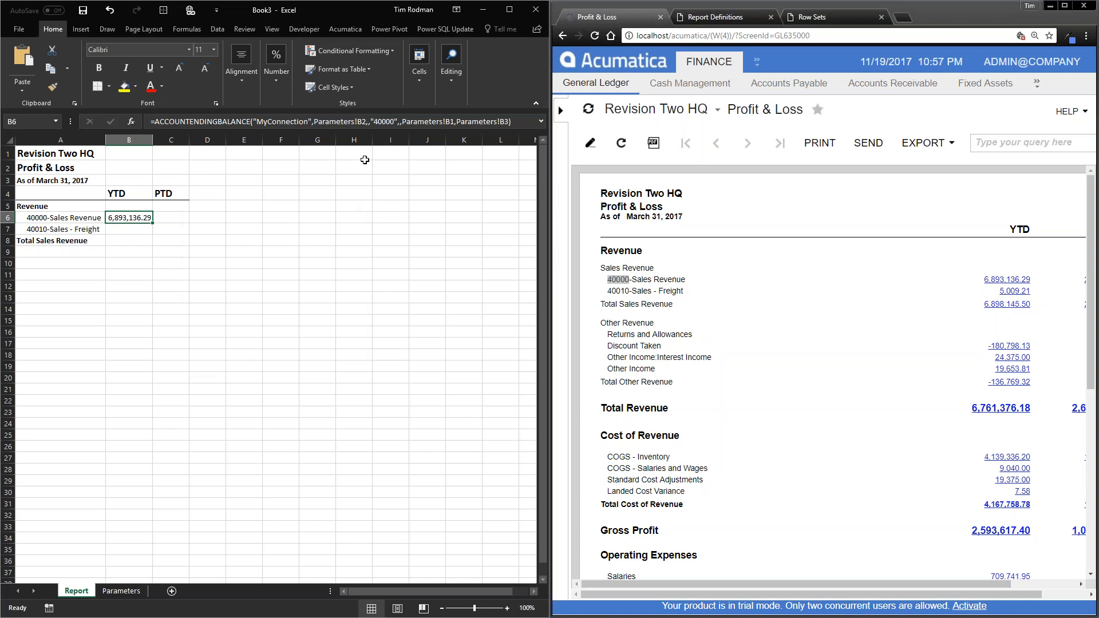
{"action": "left_click", "coordinate": [363, 121]}
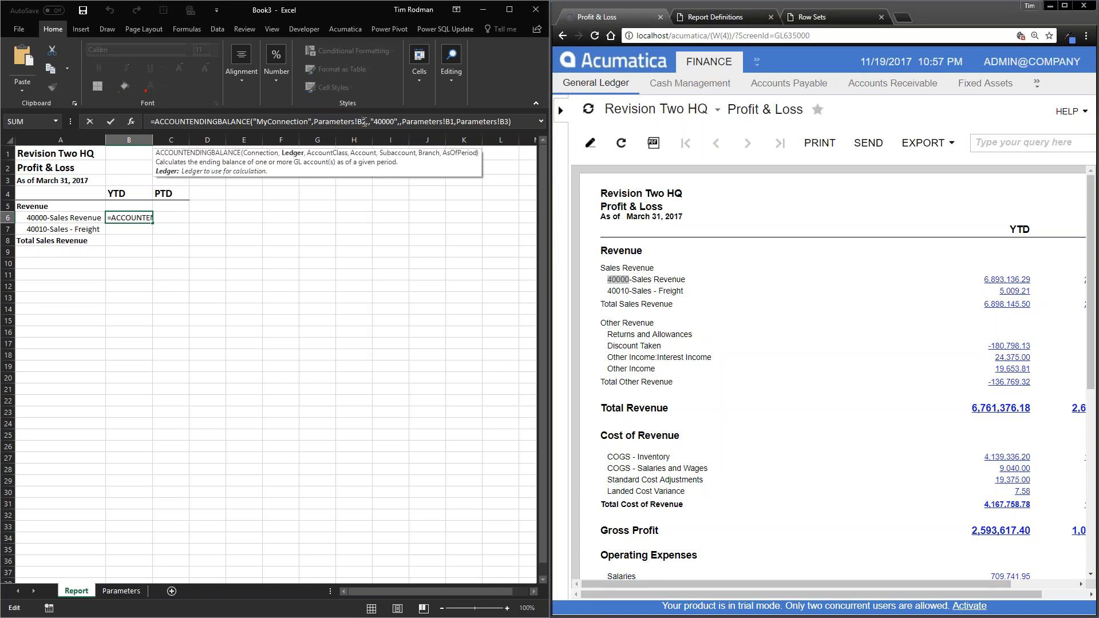
{"action": "key", "text": "F4"}
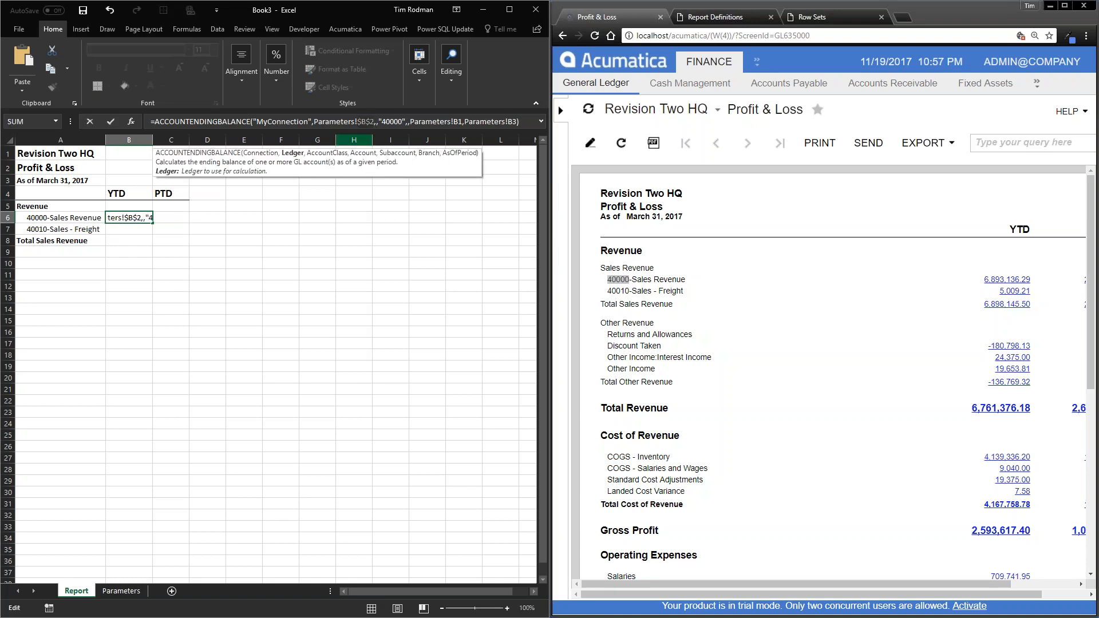
{"action": "left_click", "coordinate": [458, 123]}
{"action": "key", "text": "F4"}
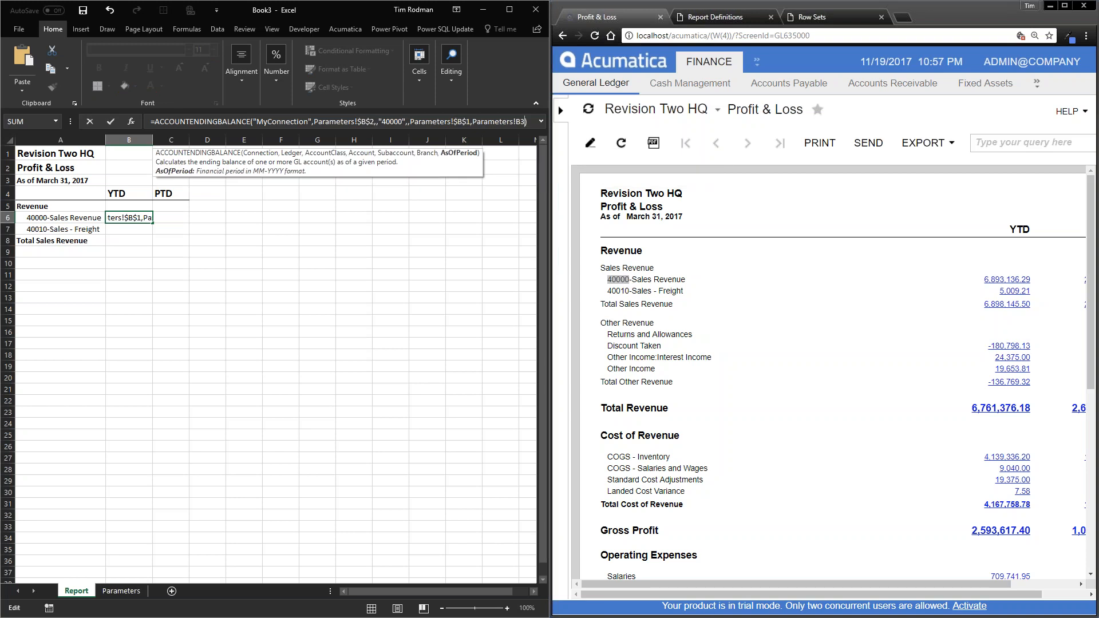
{"action": "key", "text": "F4"}
{"action": "type", "text": ")"}
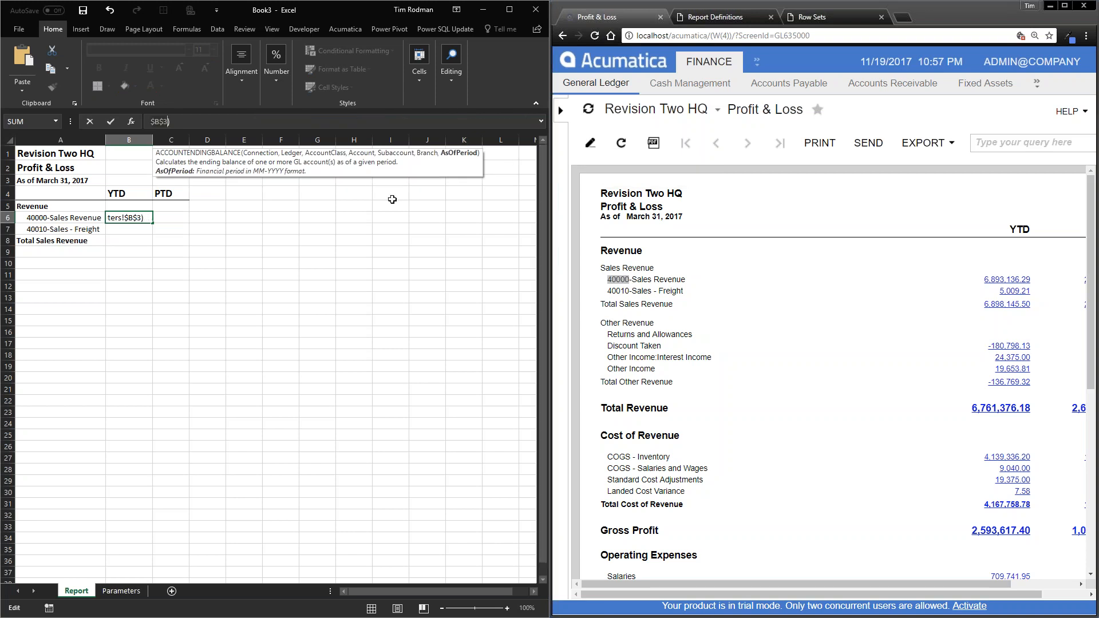
{"action": "key", "text": "Return"}
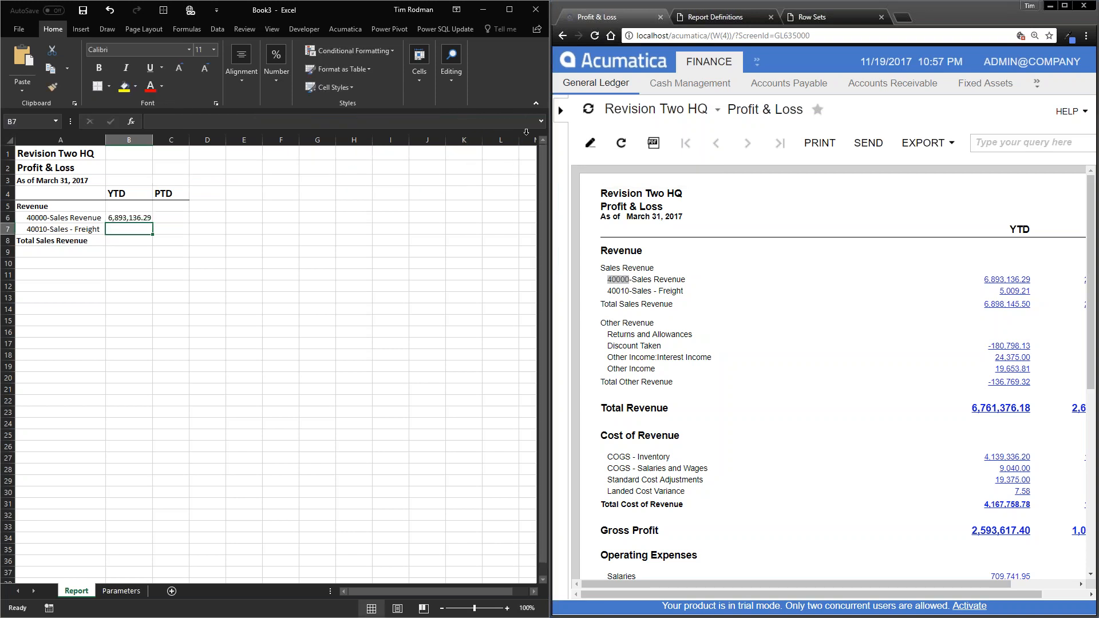
{"action": "left_click_drag", "start_coordinate": [527, 131], "coordinate": [526, 187]}
Copy B6's formula to B7 for account 40010 (5,009.21) and start a SUM of B6:B7 in B8
{"action": "left_click", "coordinate": [131, 275]}
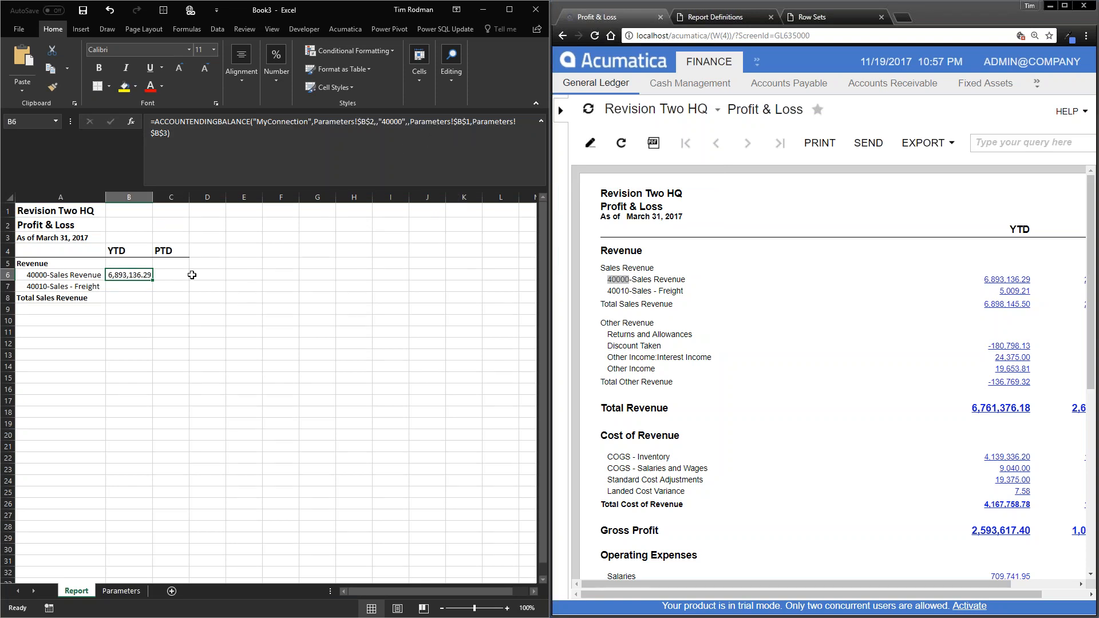
{"action": "key", "text": "ctrl+c"}
{"action": "left_click", "coordinate": [133, 287]}
{"action": "key", "text": "ctrl+v"}
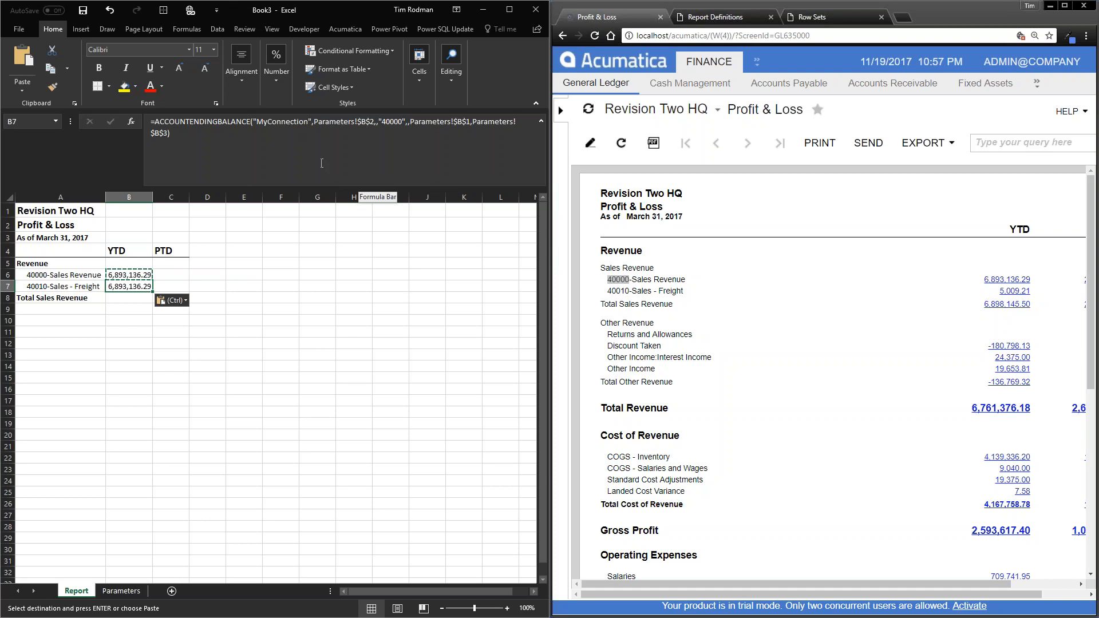
{"action": "left_click", "coordinate": [401, 124]}
{"action": "key", "text": "BackSpace"}
{"action": "key", "text": "BackSpace"}
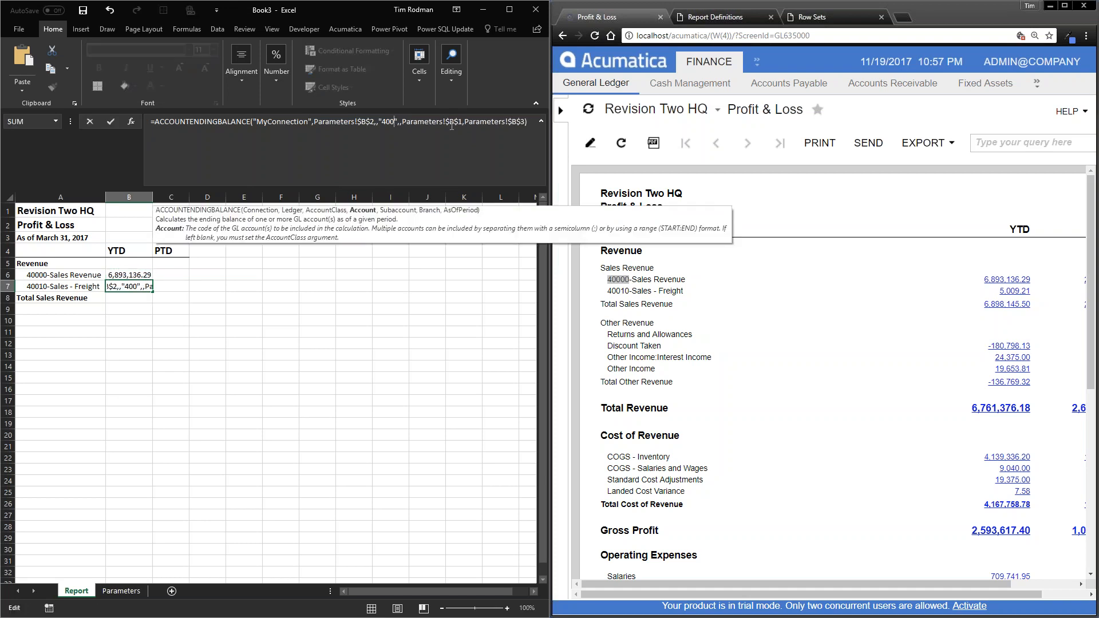
{"action": "type", "text": "10"}
{"action": "key", "text": "Return"}
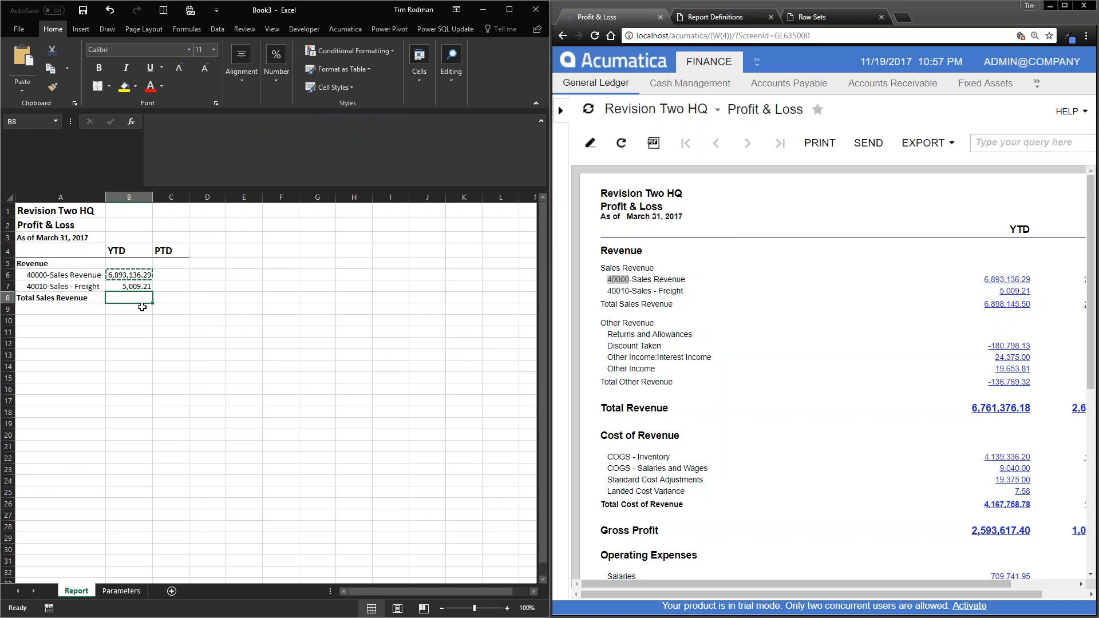
{"action": "key", "text": "alt+equal"}
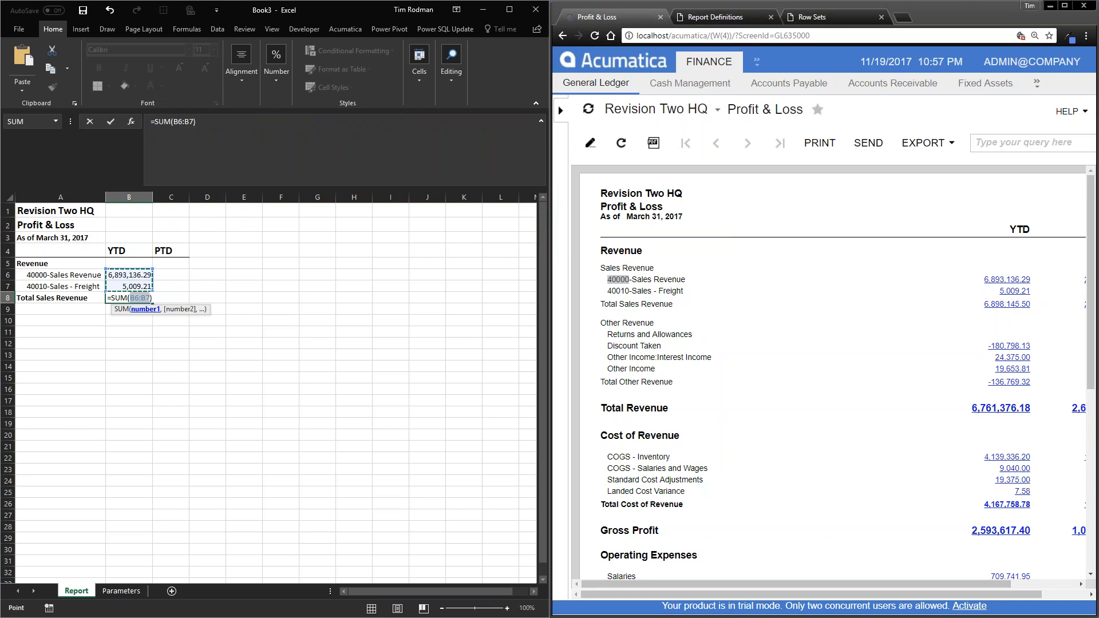
Confirm the B8 total of 6,898,145.50 and give columns B:C Accounting number format
{"action": "key", "text": "Return"}
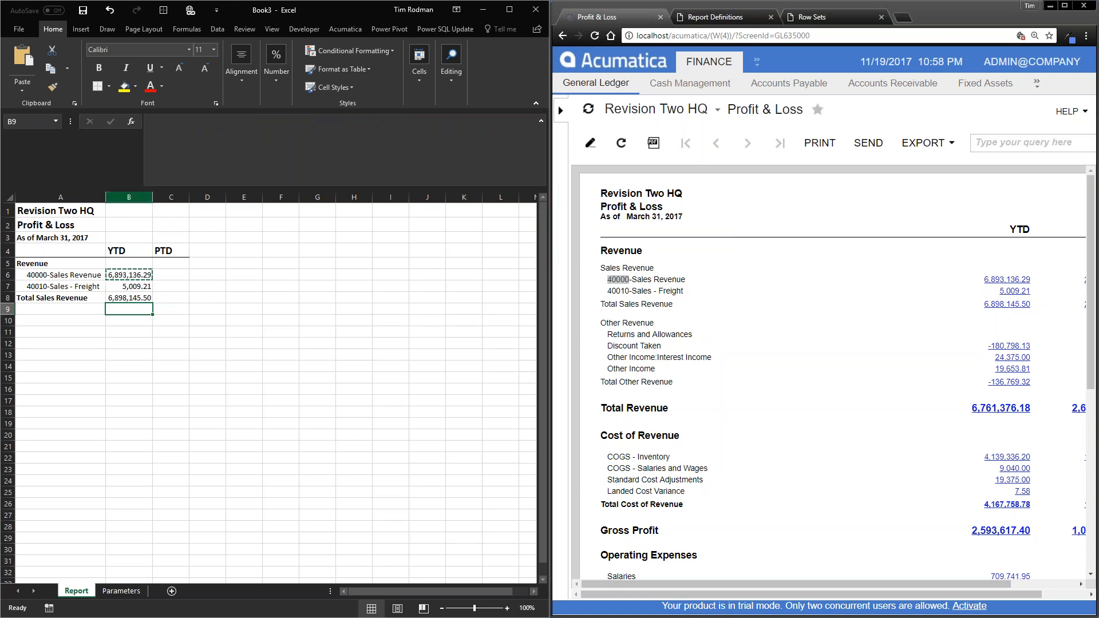
{"action": "left_click_drag", "start_coordinate": [128, 196], "coordinate": [169, 196]}
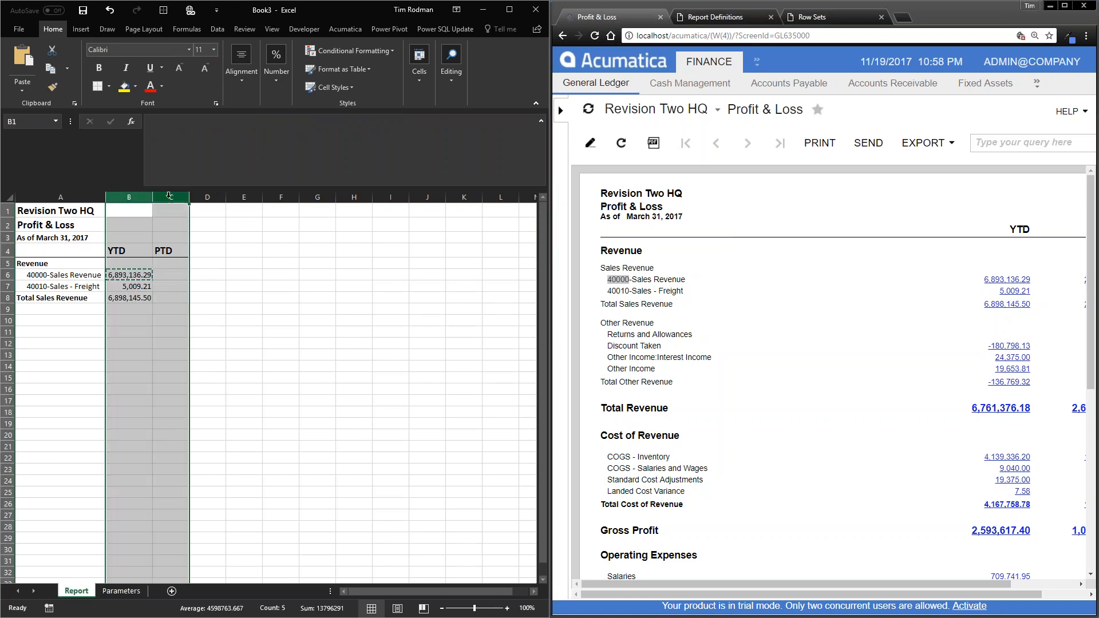
{"action": "left_click", "coordinate": [280, 87]}
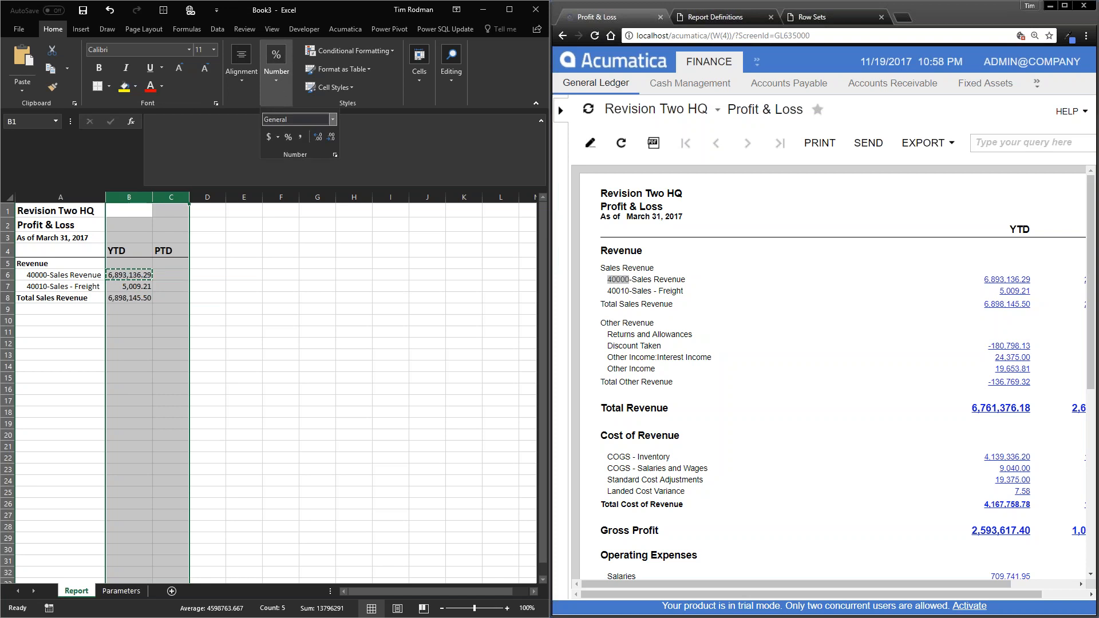
{"action": "left_click", "coordinate": [303, 136]}
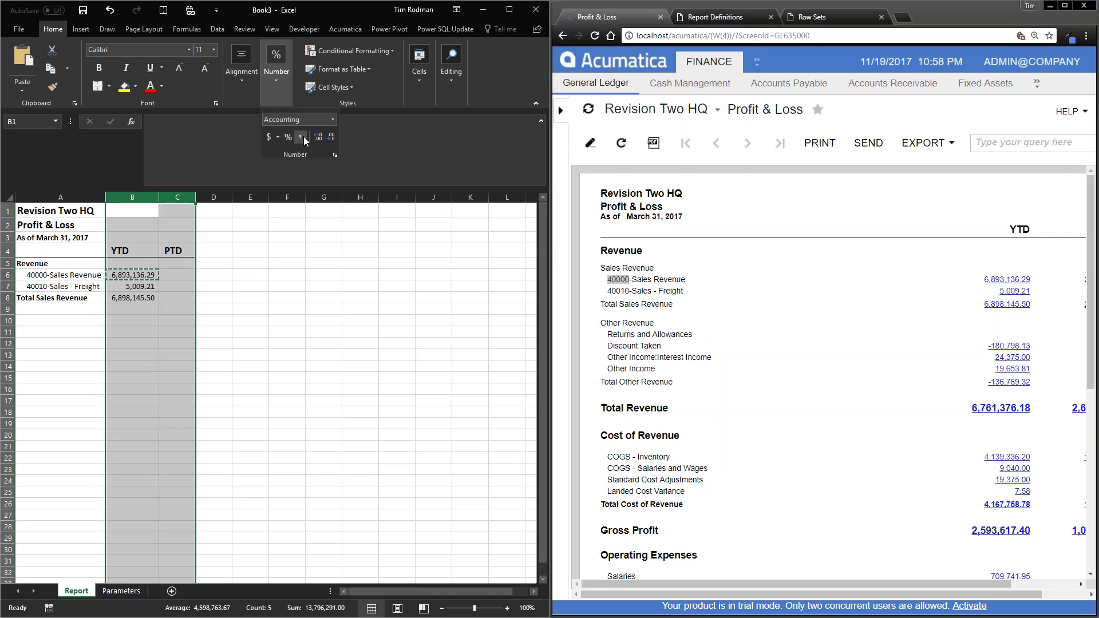
{"action": "left_click", "coordinate": [151, 318]}
{"action": "left_click", "coordinate": [138, 275]}
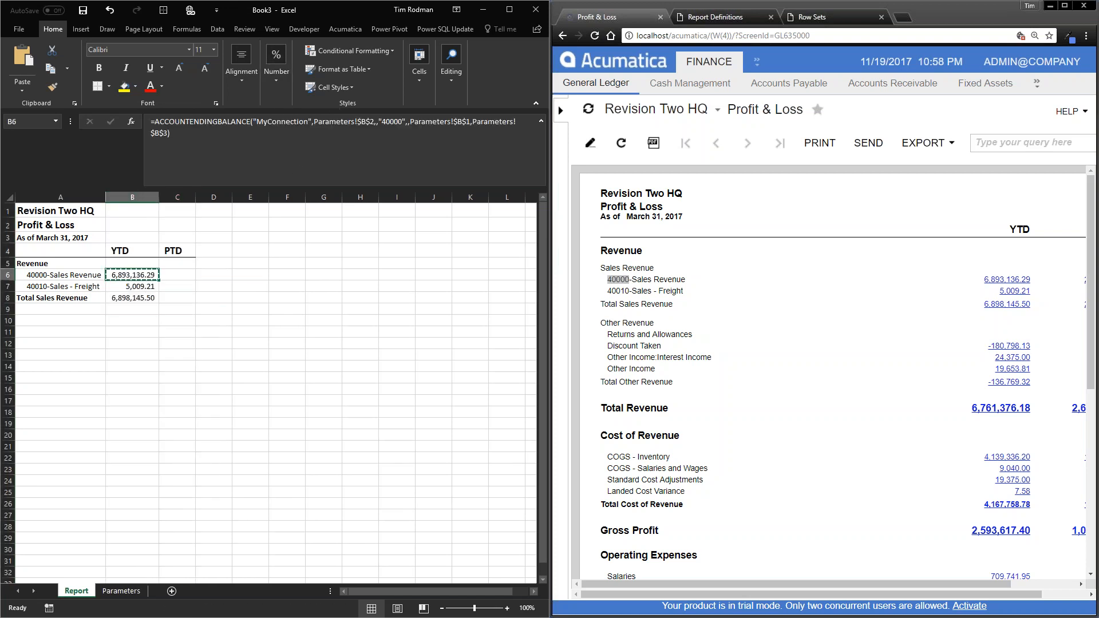
{"action": "left_click", "coordinate": [72, 307]}
{"action": "key", "text": "Down"}
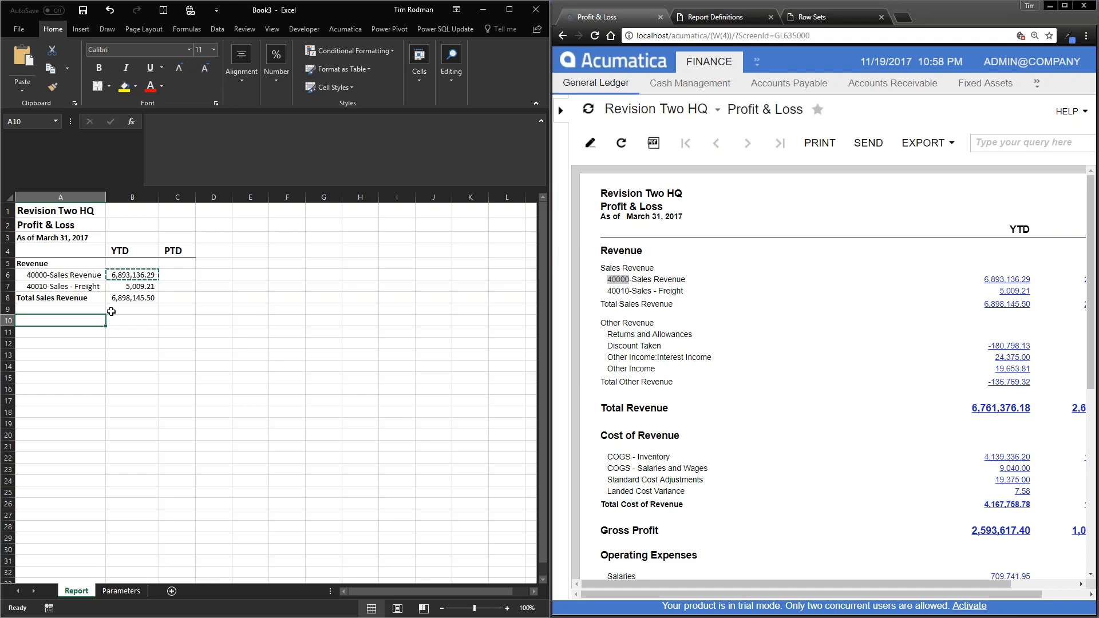
{"action": "type", "text": "Other Revenue"}
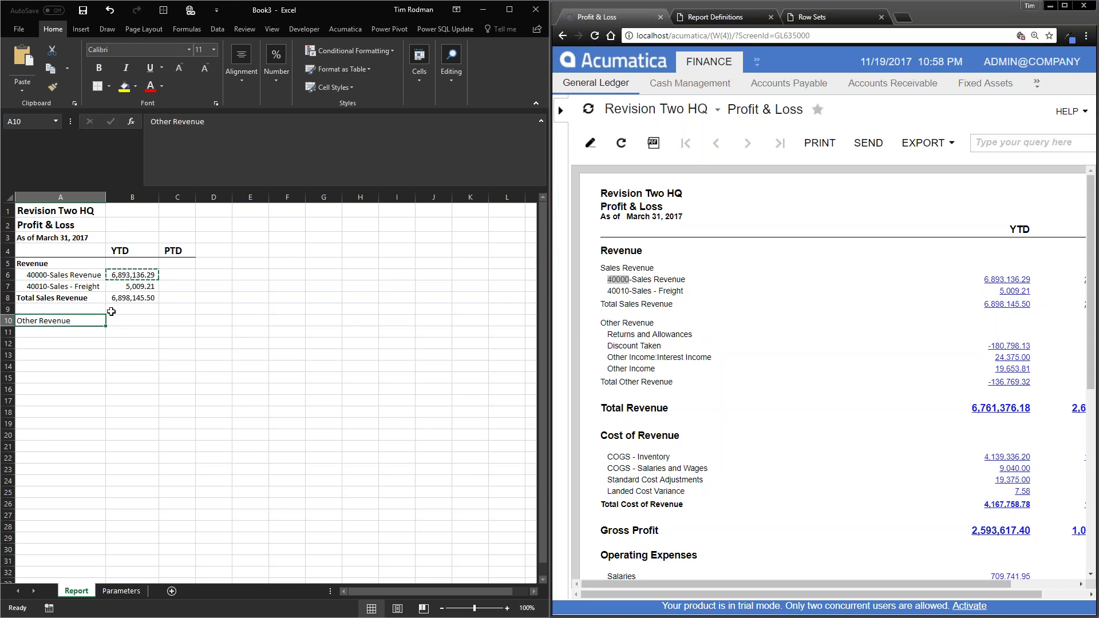
Bold the Other Revenue label in A10 and bring up Acumatica's Row Sets grid
{"action": "key", "text": "ctrl+b"}
{"action": "key", "text": "Tab"}
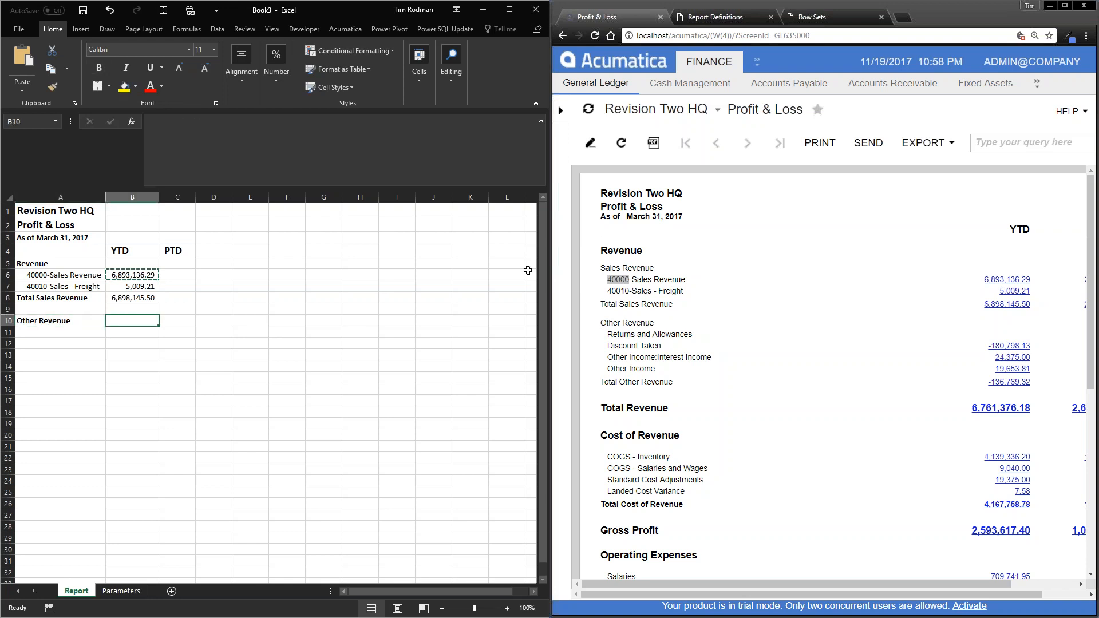
{"action": "left_click", "coordinate": [816, 17]}
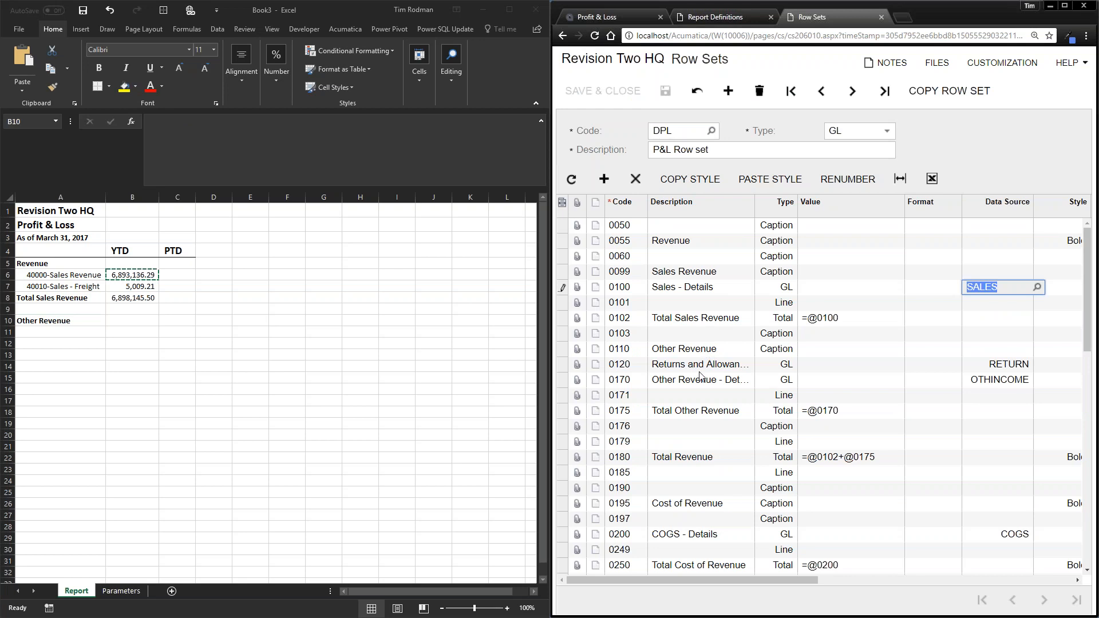
Check the OTHINCOME and RETURN data sources of rows 0170 and 0120 in the Row Set
{"action": "left_click", "coordinate": [983, 382]}
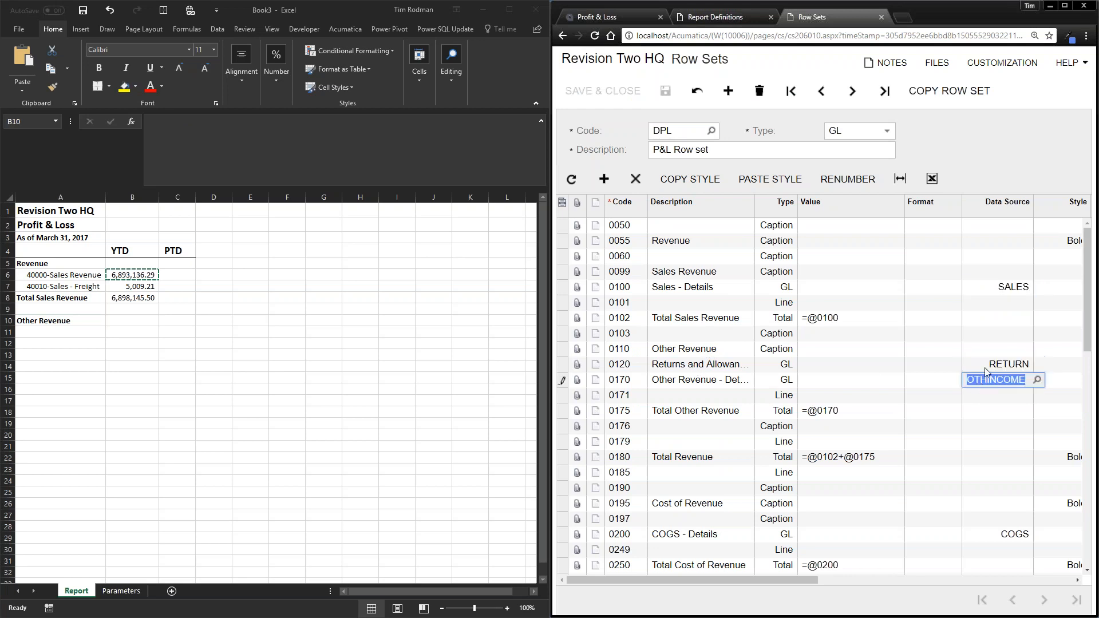
{"action": "key", "text": "Up"}
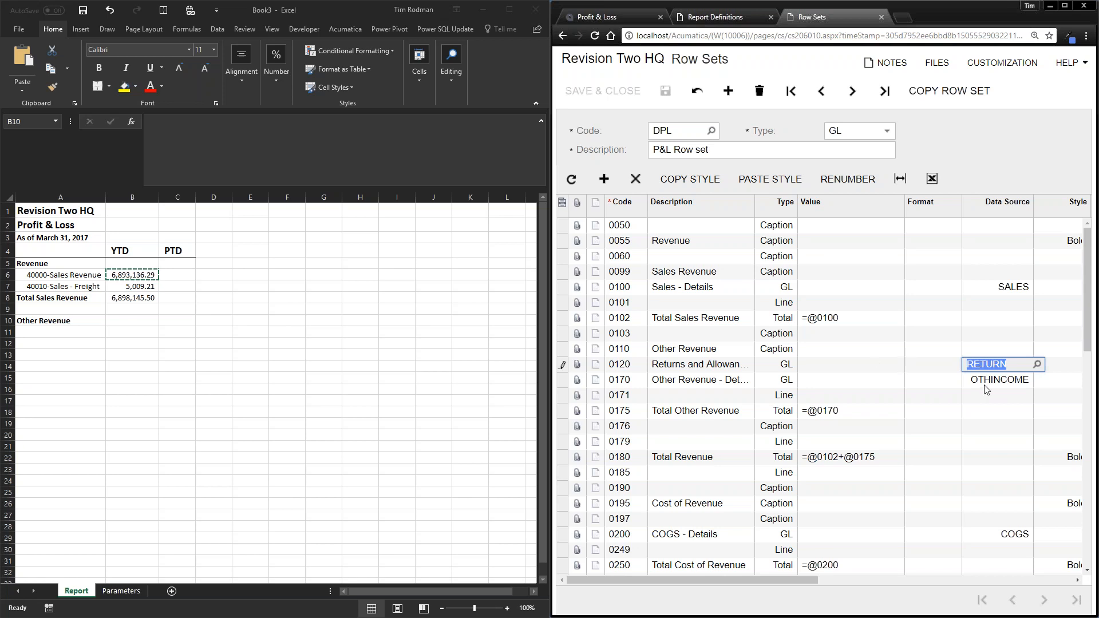
{"action": "left_click", "coordinate": [983, 387]}
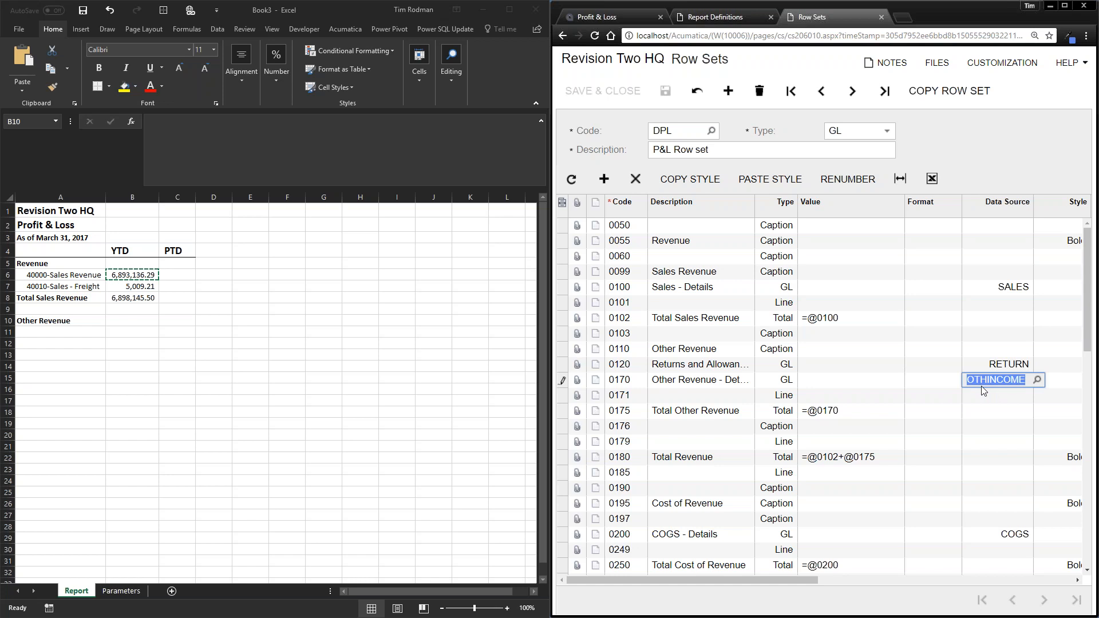
Back in Excel, review and copy the Freight balance formula from B7
{"action": "left_click", "coordinate": [133, 320]}
{"action": "left_click", "coordinate": [127, 285]}
{"action": "key", "text": "F2"}
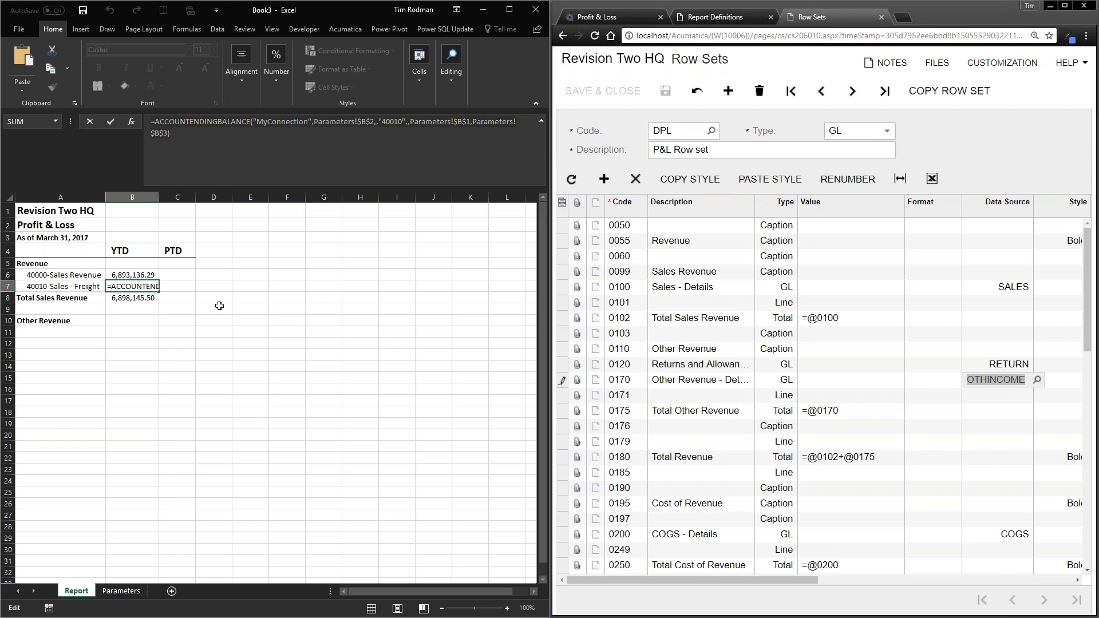
{"action": "key", "text": "Escape"}
{"action": "type", "text": "="}
{"action": "left_click", "coordinate": [137, 321]}
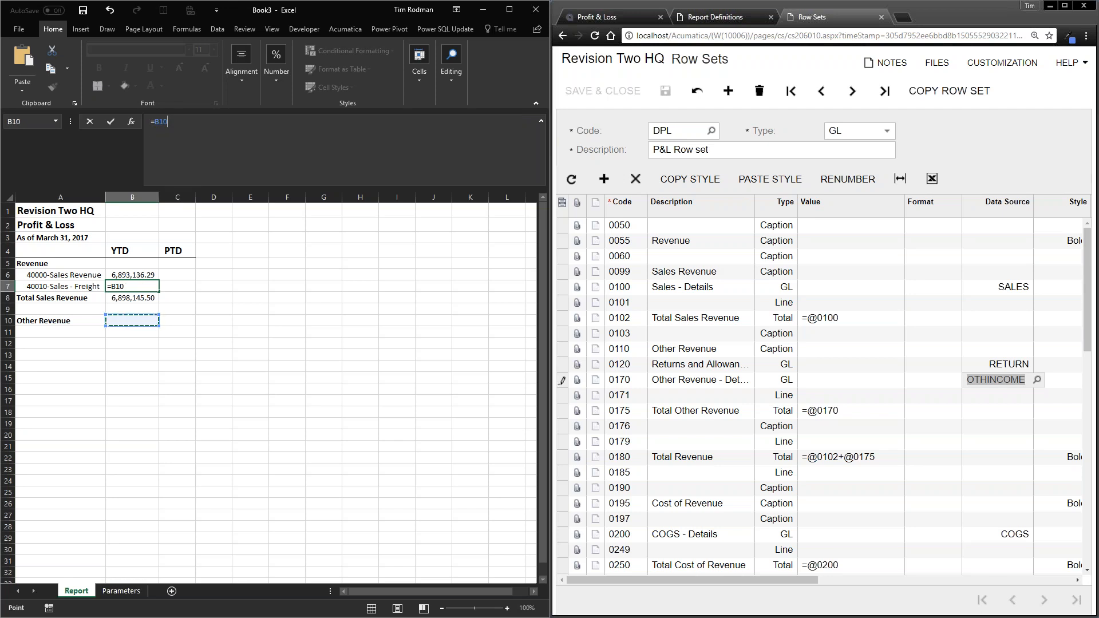
{"action": "key", "text": "Escape"}
{"action": "key", "text": "Up"}
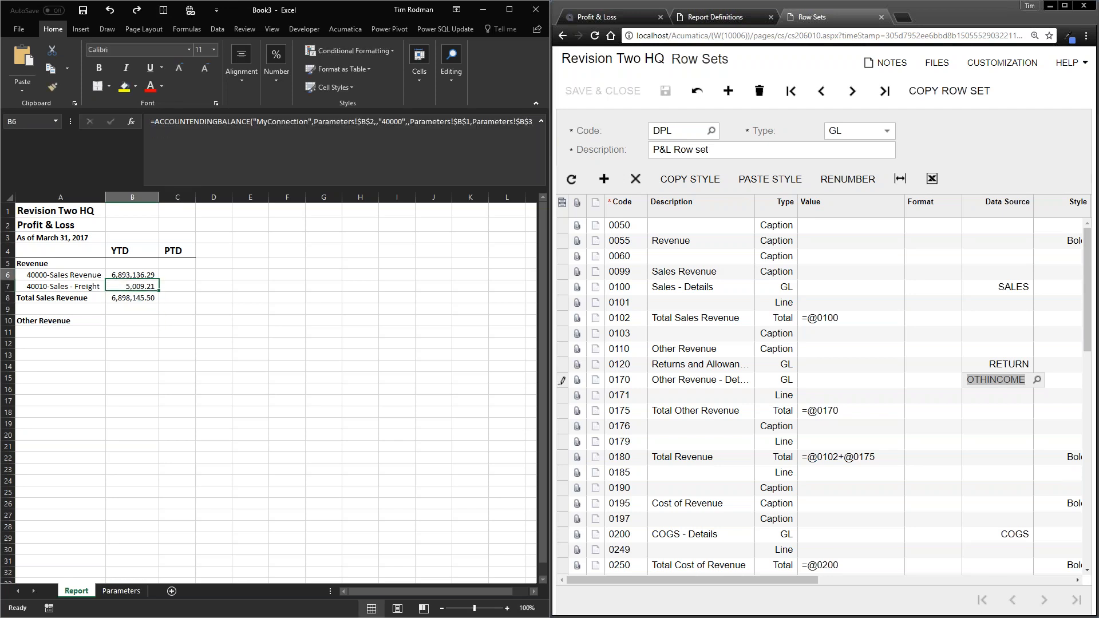
{"action": "key", "text": "ctrl+c"}
Paste into B10 and switch it to account class "OTHINCOME" with no account, giving (136,769.32)
{"action": "left_click", "coordinate": [130, 321]}
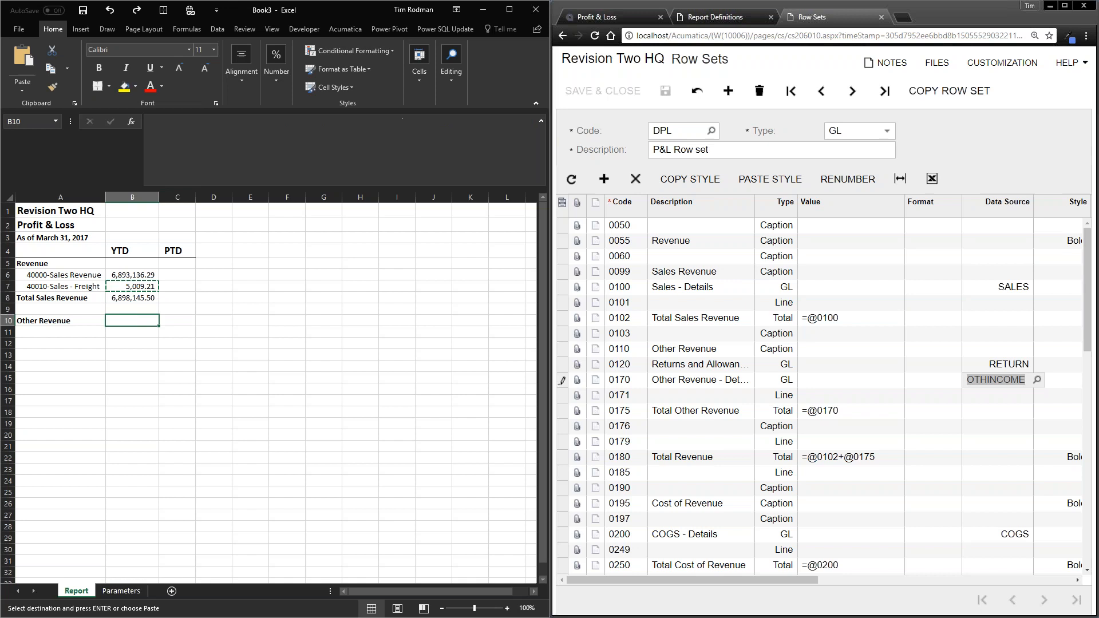
{"action": "key", "text": "ctrl+v"}
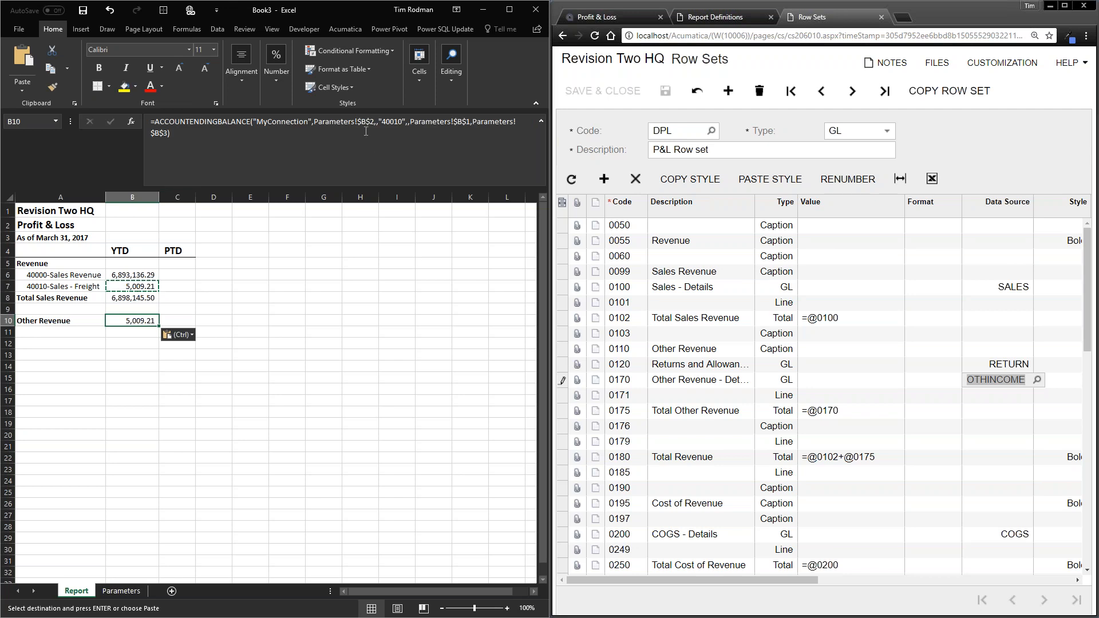
{"action": "left_click", "coordinate": [369, 122]}
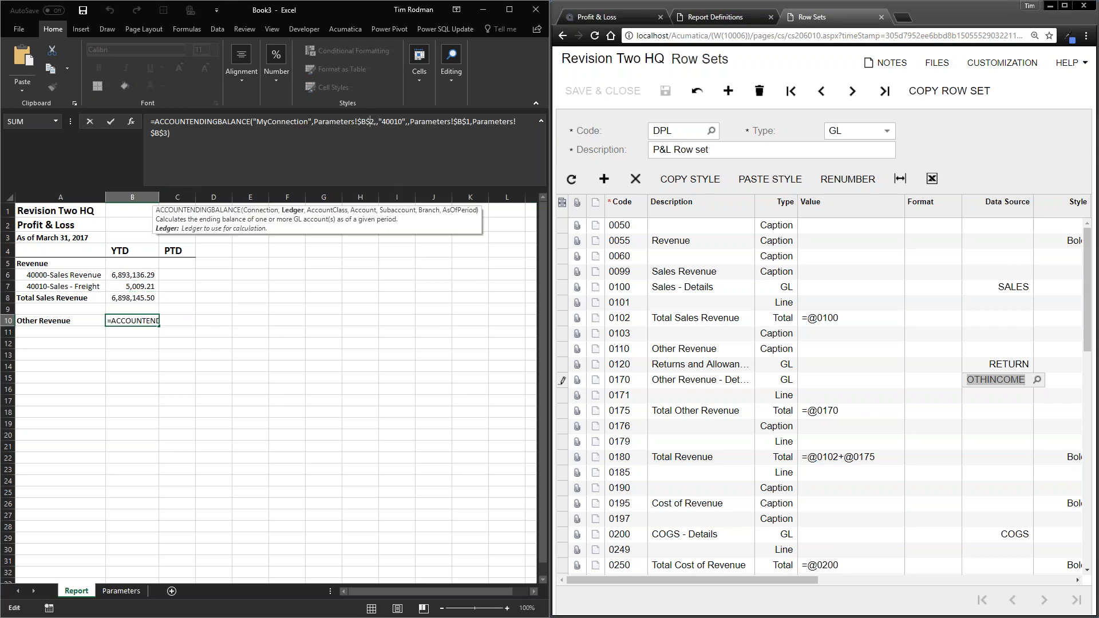
{"action": "key", "text": "Right"}
{"action": "key", "text": "Left"}
{"action": "key", "text": "Right"}
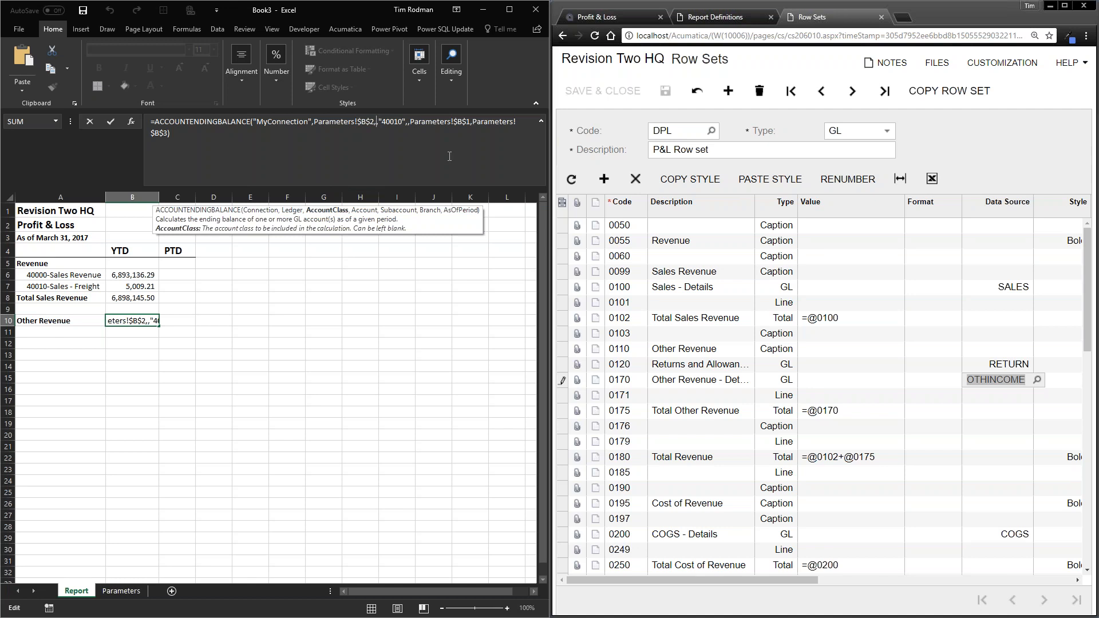
{"action": "type", "text": "\"OTHI"}
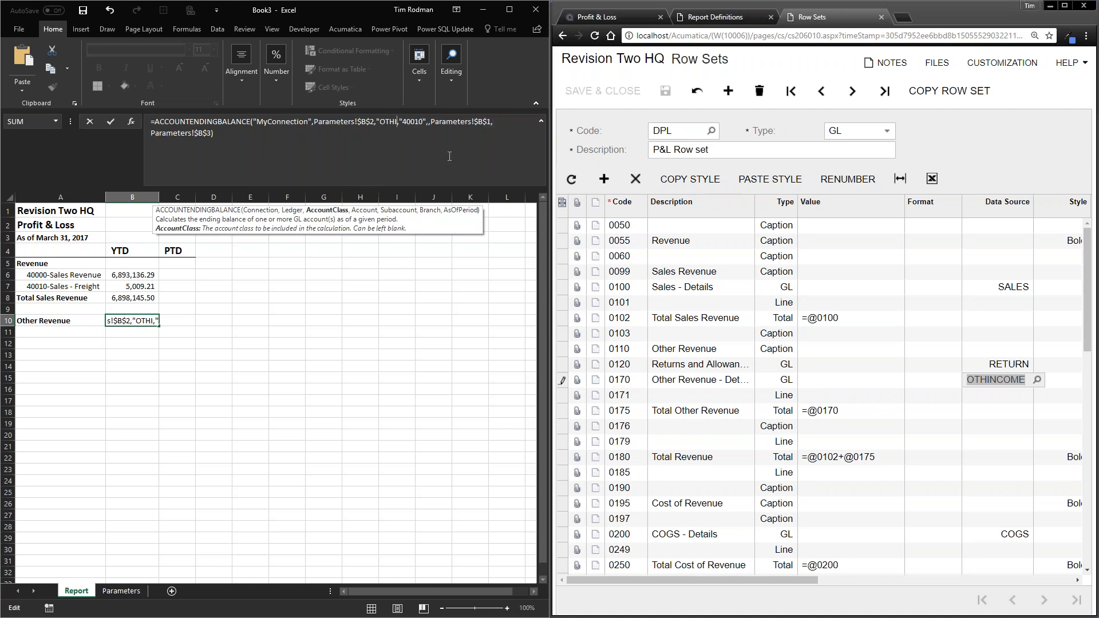
{"action": "type", "text": "NCOM"}
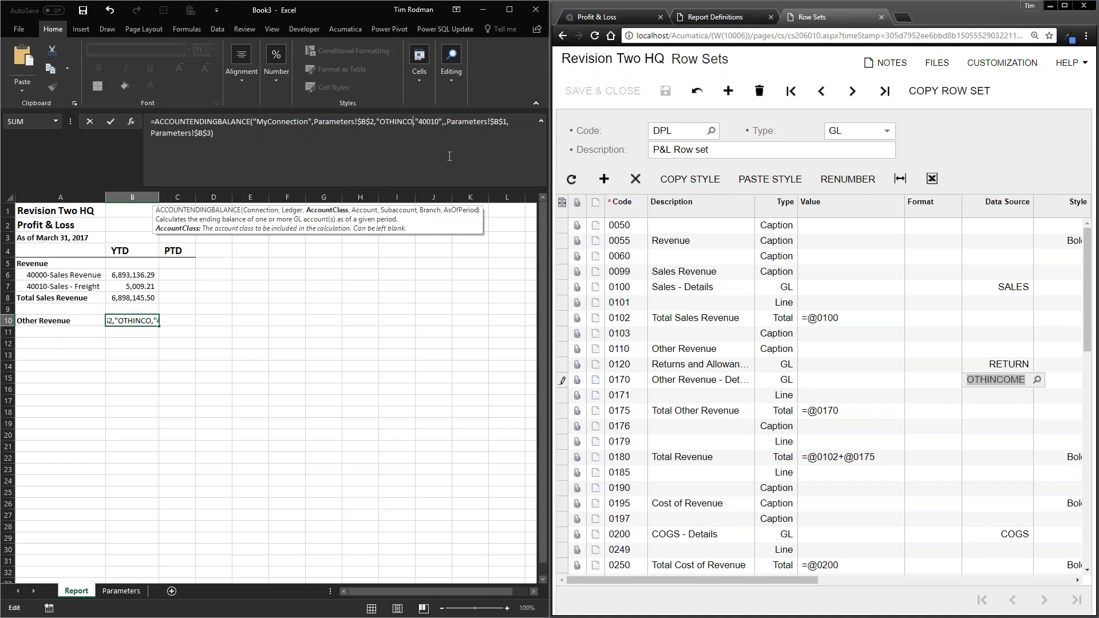
{"action": "type", "text": "E\""}
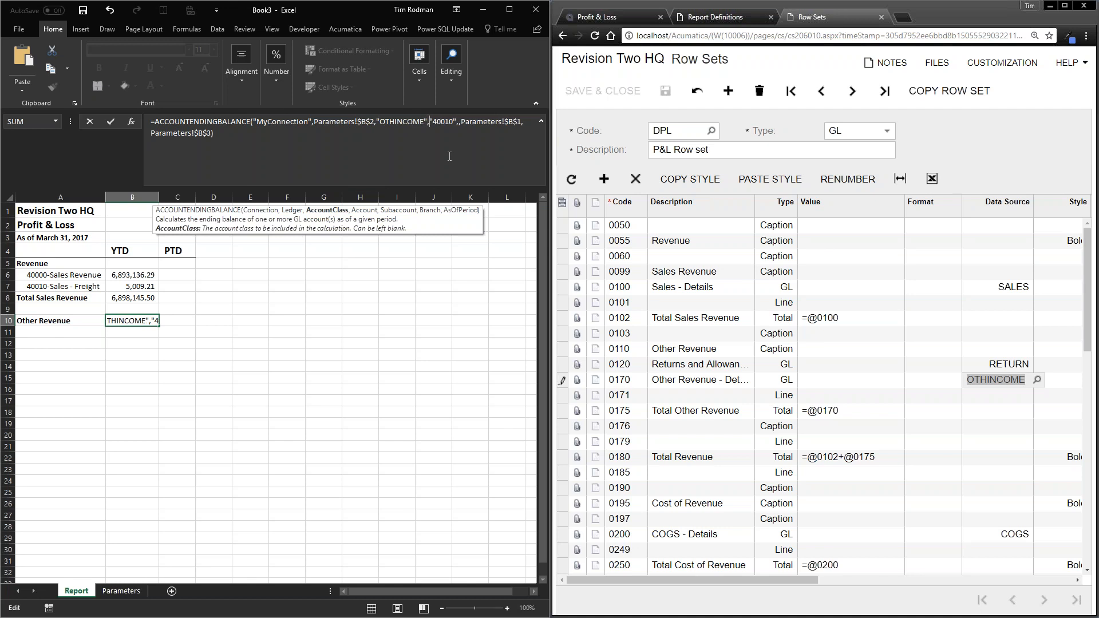
{"action": "key", "text": "Right"}
{"action": "key", "text": "Right"}
{"action": "key", "text": "Right"}
{"action": "key", "text": "Right"}
{"action": "key", "text": "Right"}
{"action": "key", "text": "Right"}
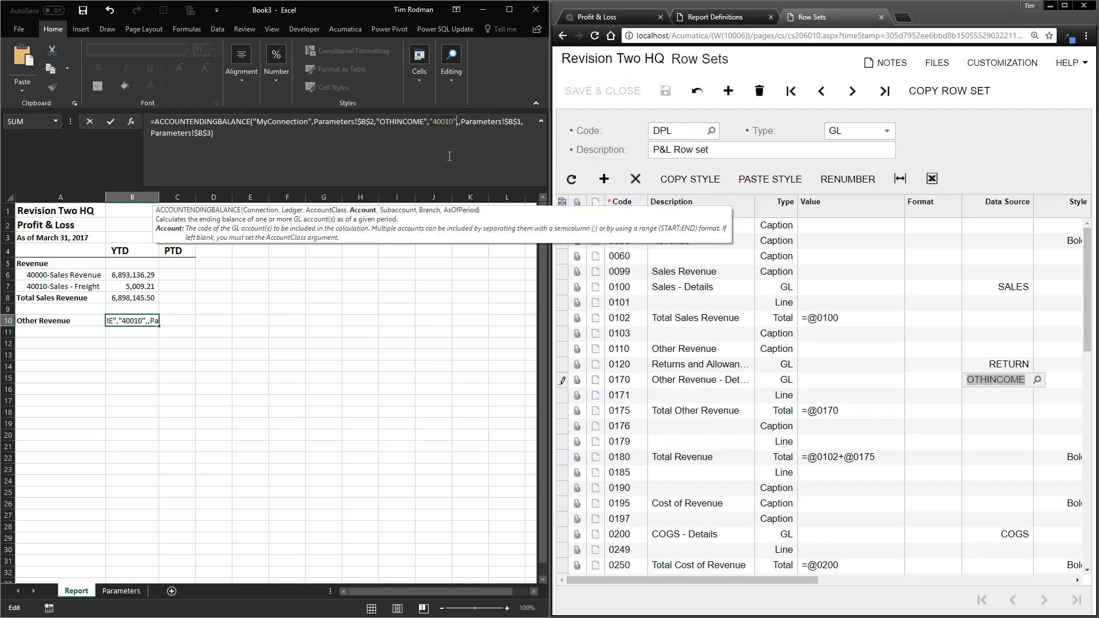
{"action": "key", "text": "BackSpace"}
{"action": "key", "text": "BackSpace"}
{"action": "key", "text": "BackSpace"}
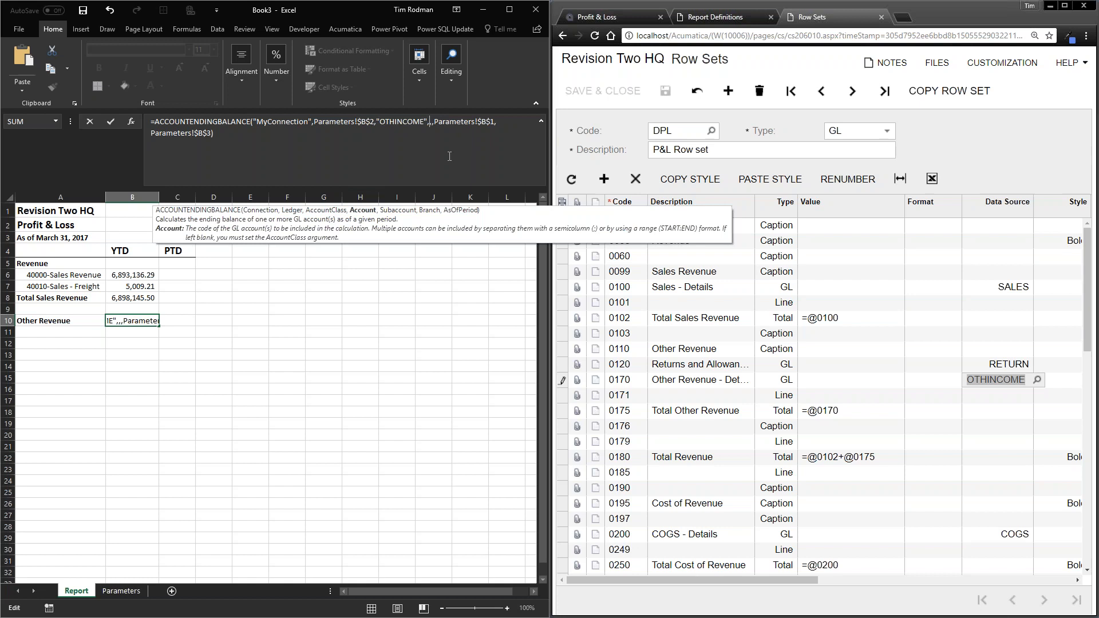
{"action": "key", "text": "Return"}
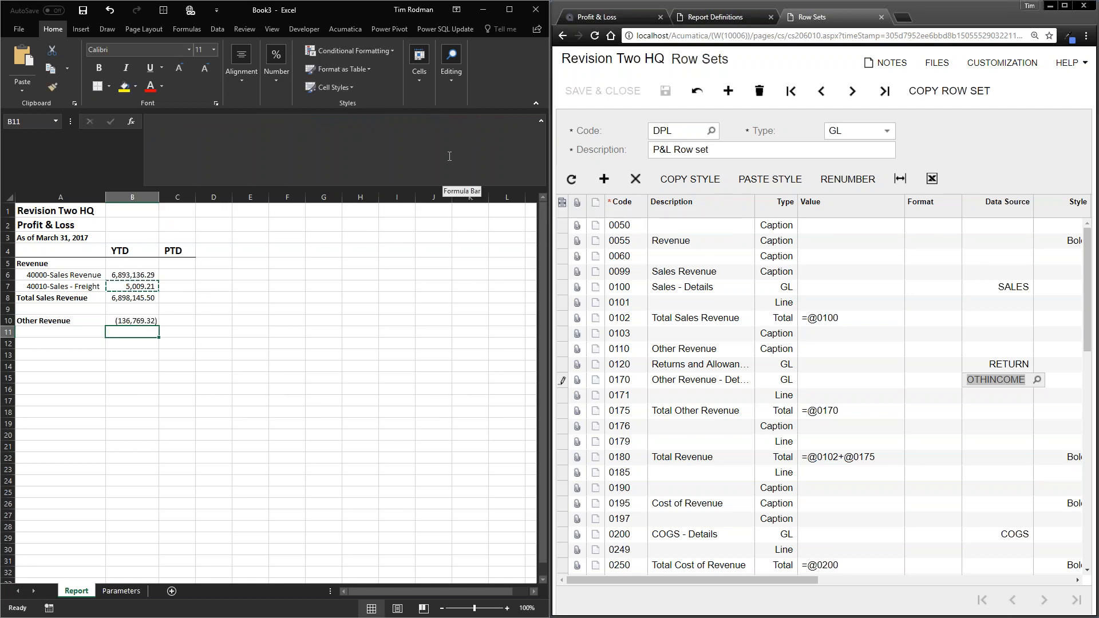
{"action": "key", "text": "Up"}
After checking Acumatica, add a bold Total Revenue label in A12
{"action": "left_click", "coordinate": [625, 15]}
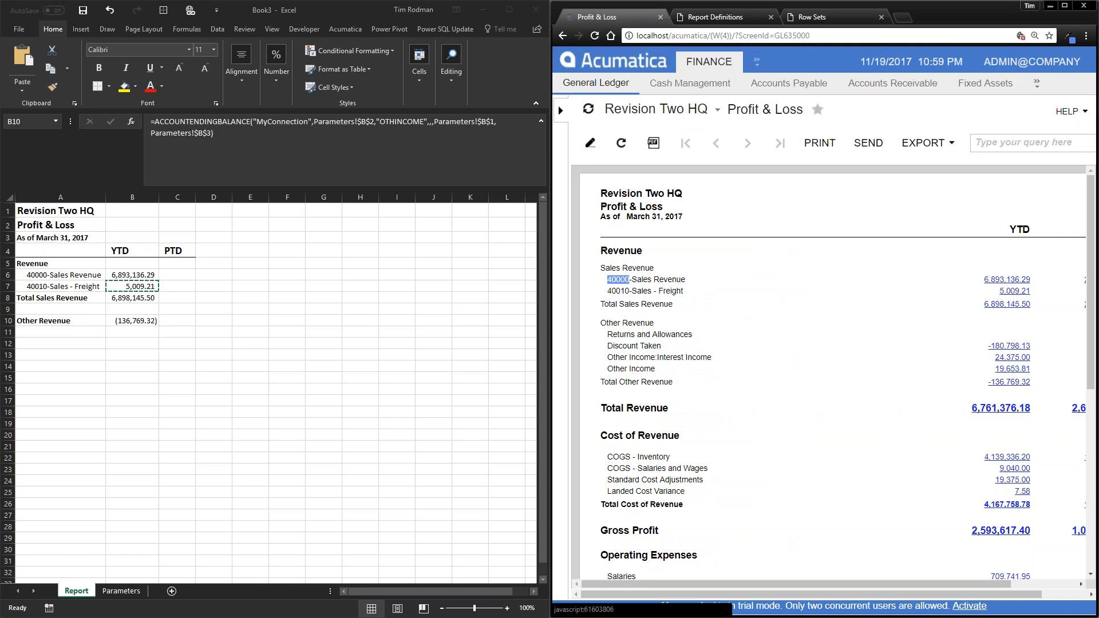
{"action": "left_click", "coordinate": [124, 342]}
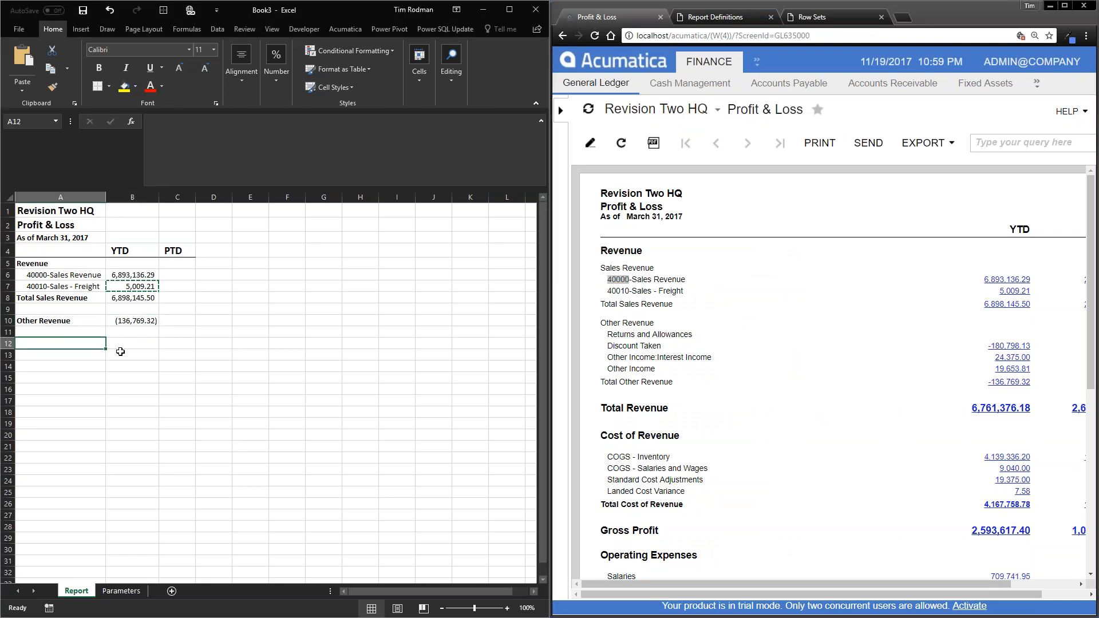
{"action": "type", "text": "Total Revenu"}
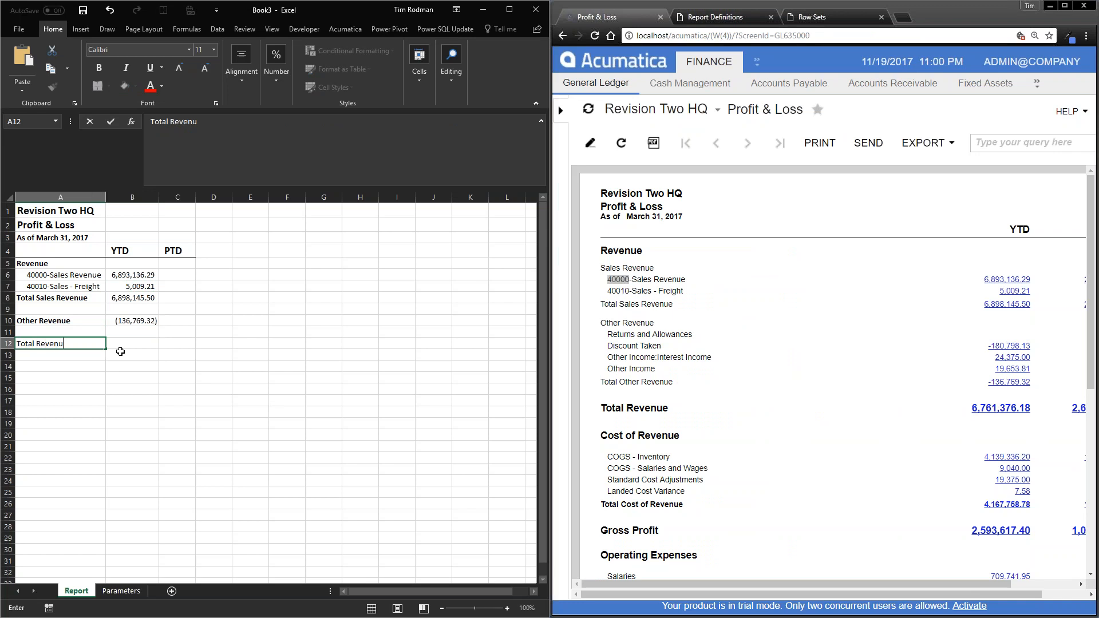
{"action": "type", "text": "e"}
{"action": "key", "text": "Return"}
{"action": "key", "text": "Up"}
{"action": "key", "text": "ctrl+b"}
{"action": "key", "text": "Right"}
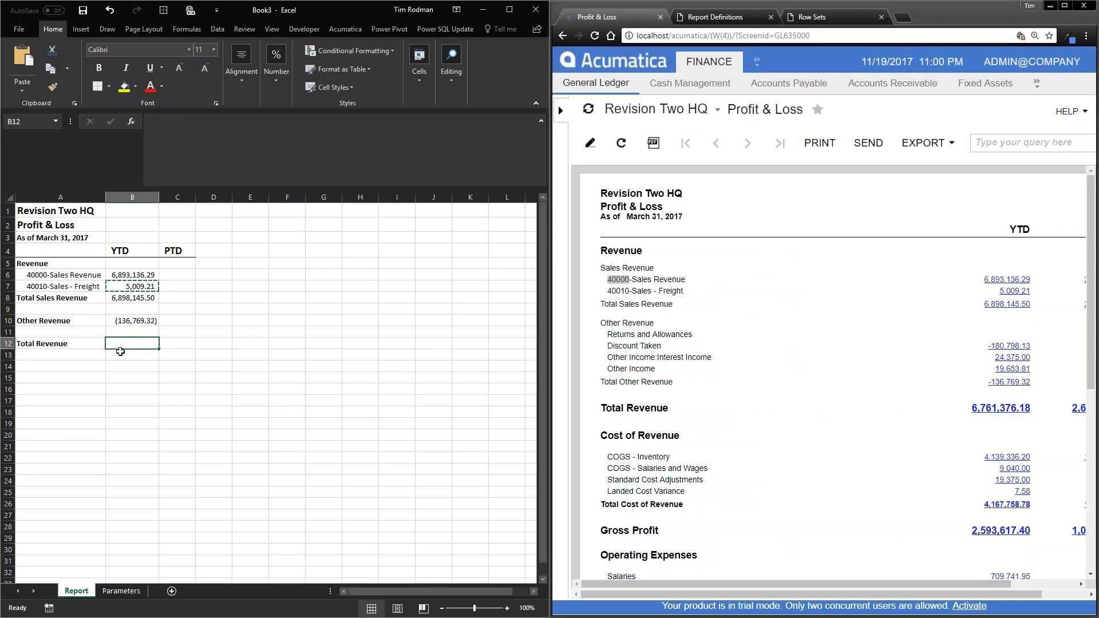
{"action": "type", "text": "=="}
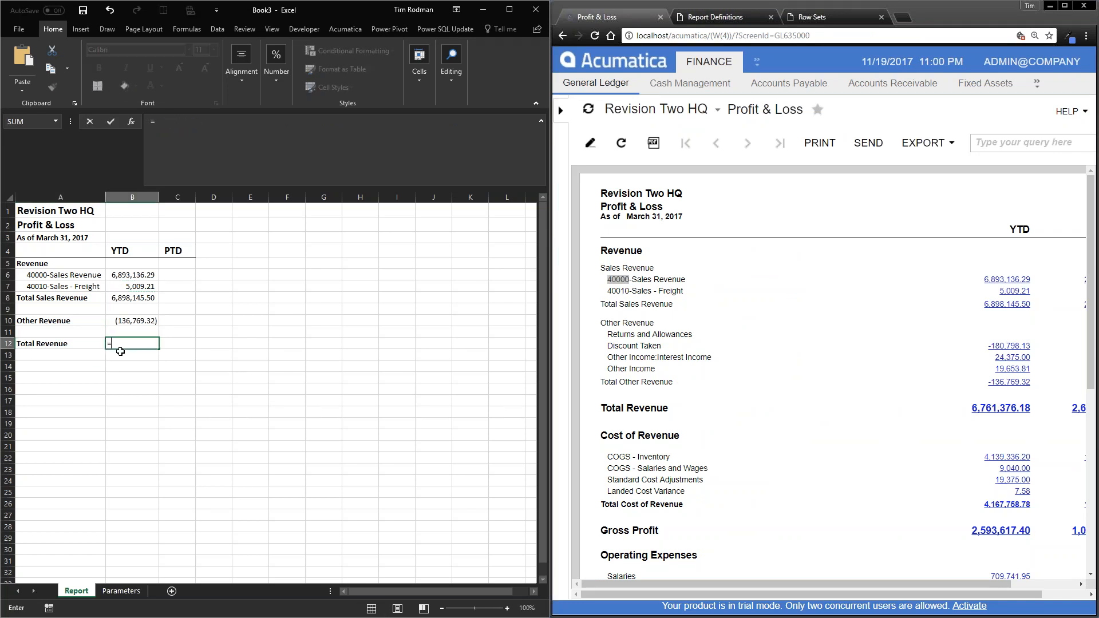
Total B8 and B10 in B12, giving Total Revenue of 6,761,376.18
{"action": "left_click", "coordinate": [143, 298]}
{"action": "type", "text": "+"}
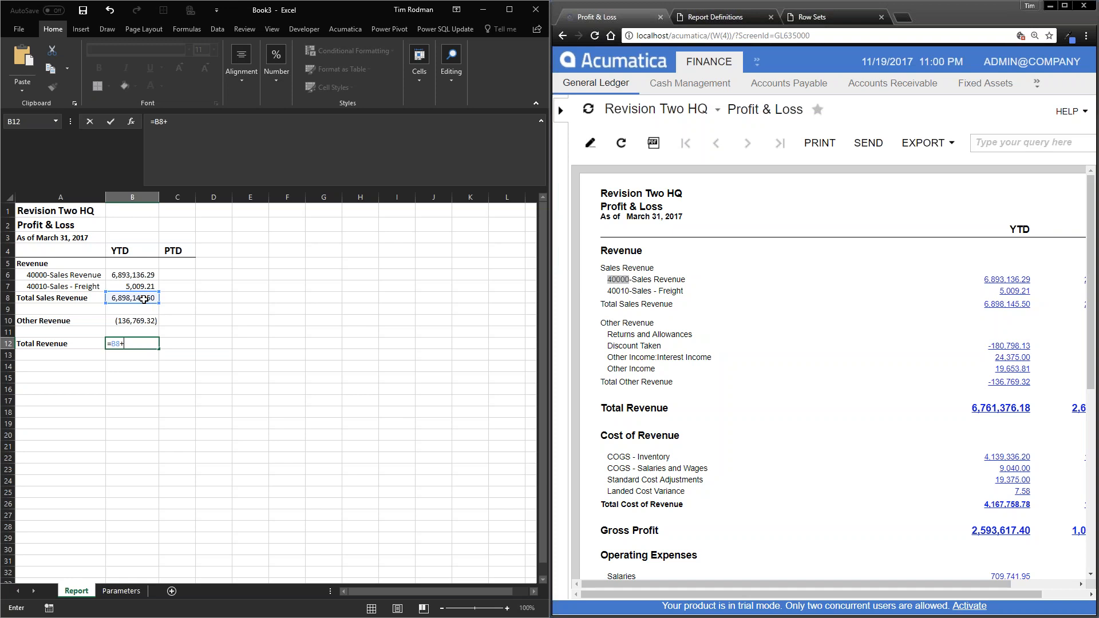
{"action": "left_click", "coordinate": [129, 322]}
{"action": "key", "text": "Return"}
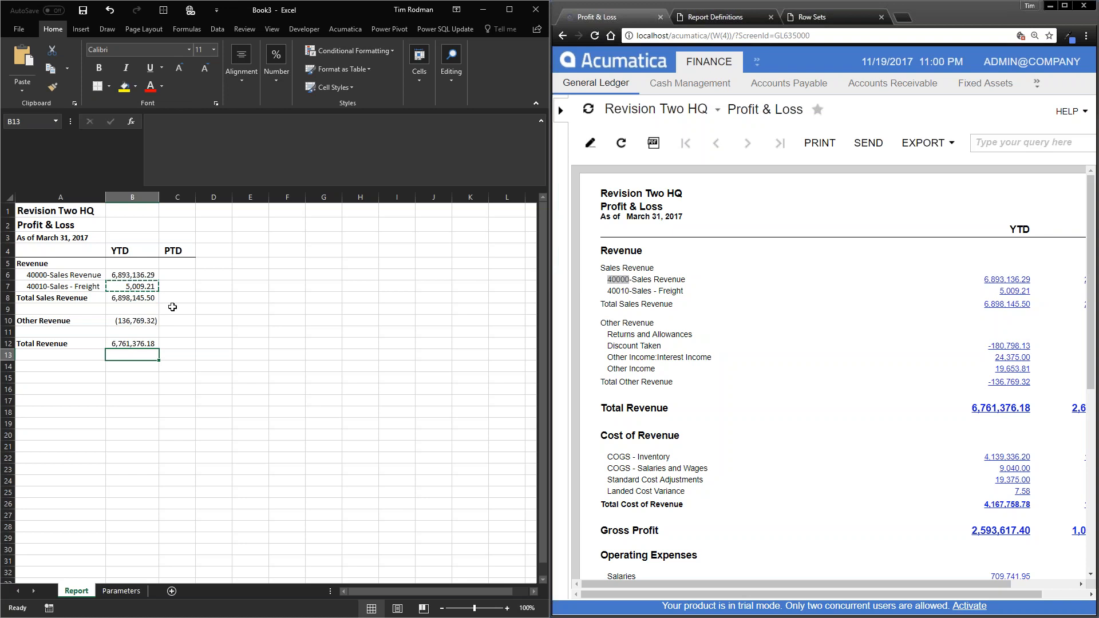
Copy the Sales Revenue formula from B6 into C6 and widen column C
{"action": "left_click_drag", "start_coordinate": [139, 277], "coordinate": [133, 344]}
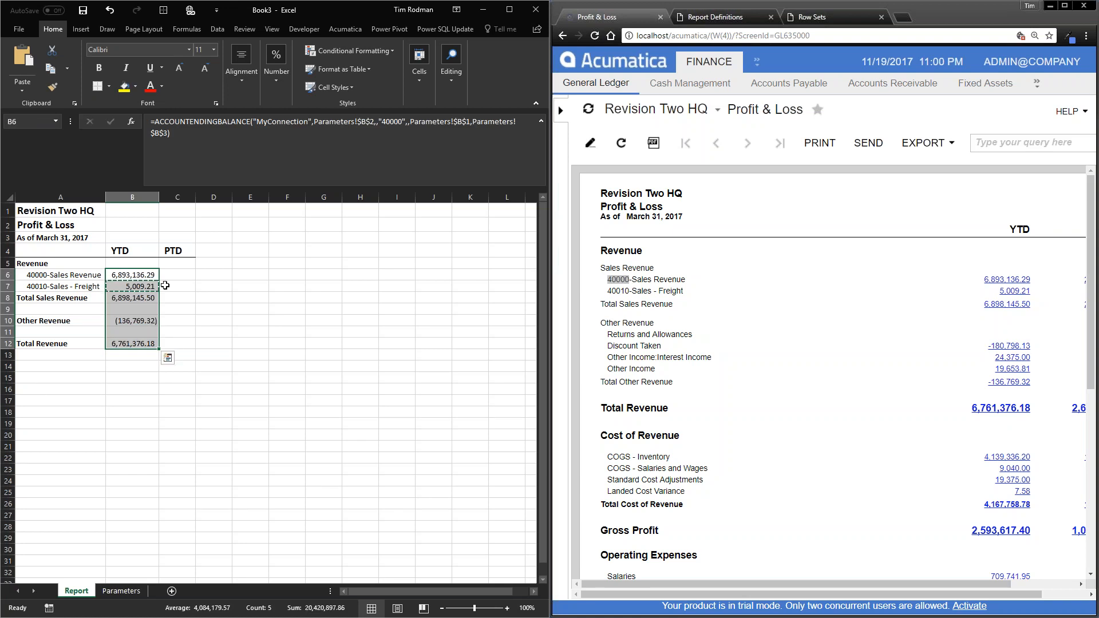
{"action": "left_click", "coordinate": [136, 273]}
{"action": "key", "text": "ctrl+c"}
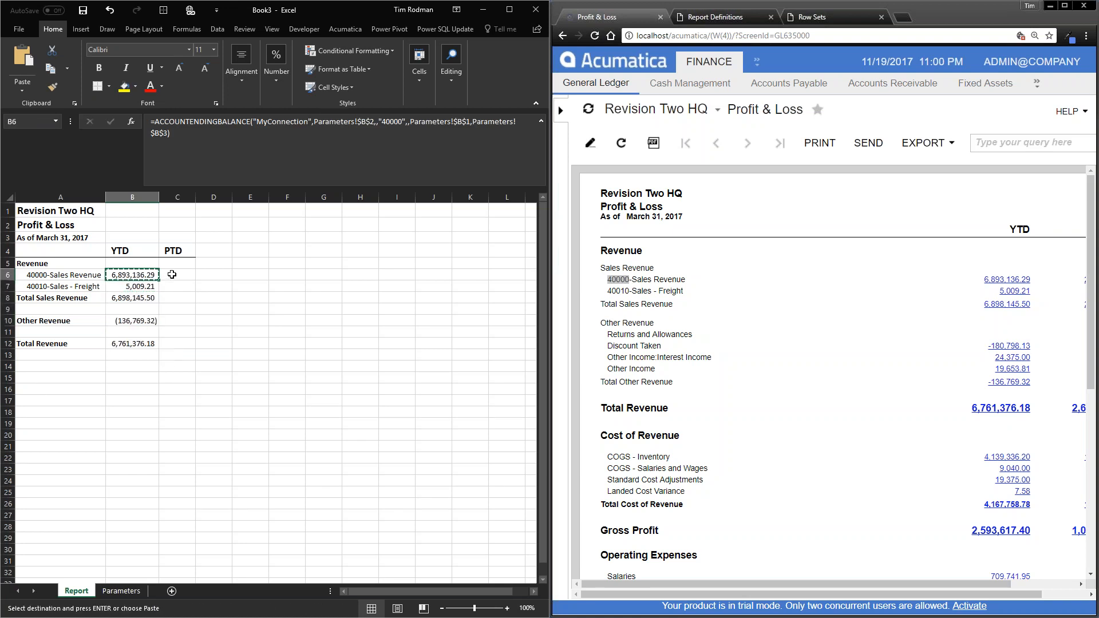
{"action": "left_click", "coordinate": [177, 275]}
{"action": "key", "text": "ctrl+v"}
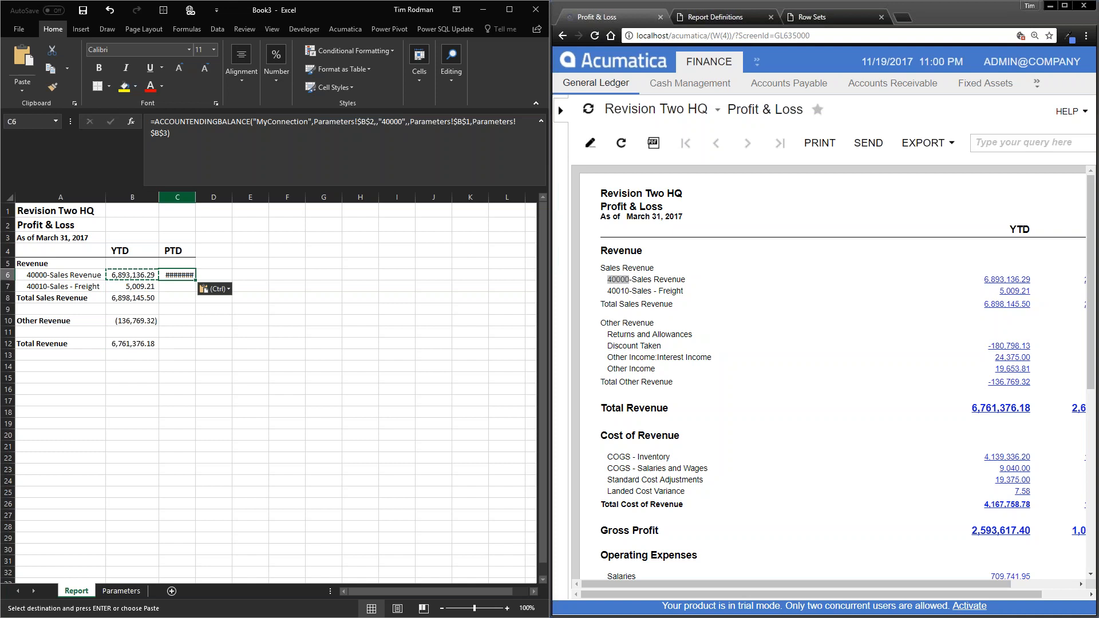
{"action": "double_click", "coordinate": [196, 197]}
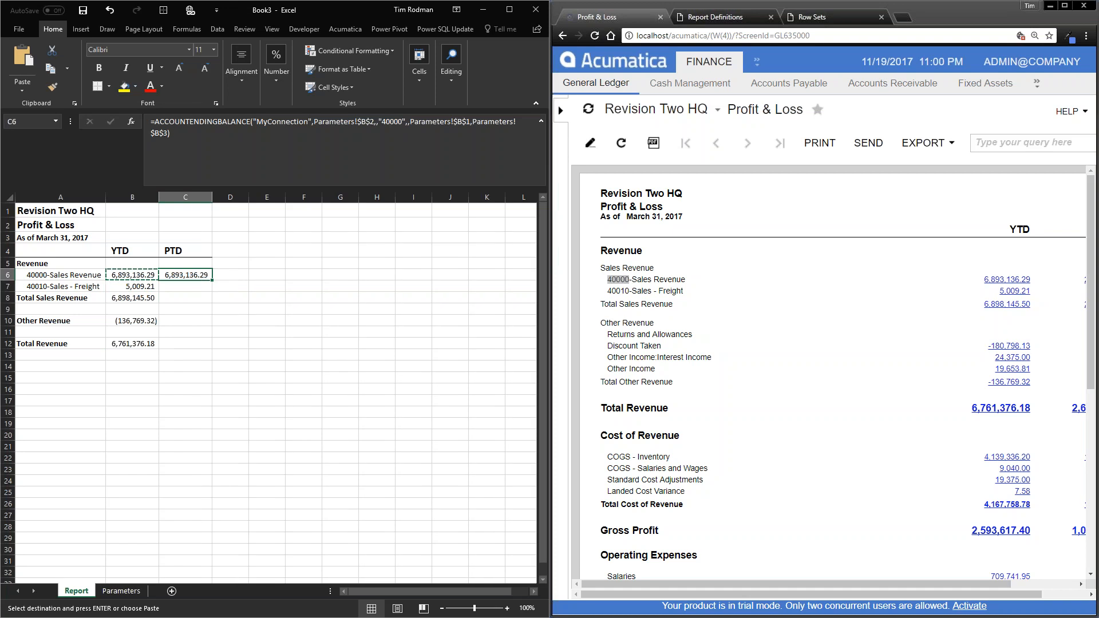
Convert C6 to an ACCOUNTTURNOVER period-to-date formula with matching start and end periods
{"action": "double_click", "coordinate": [215, 121]}
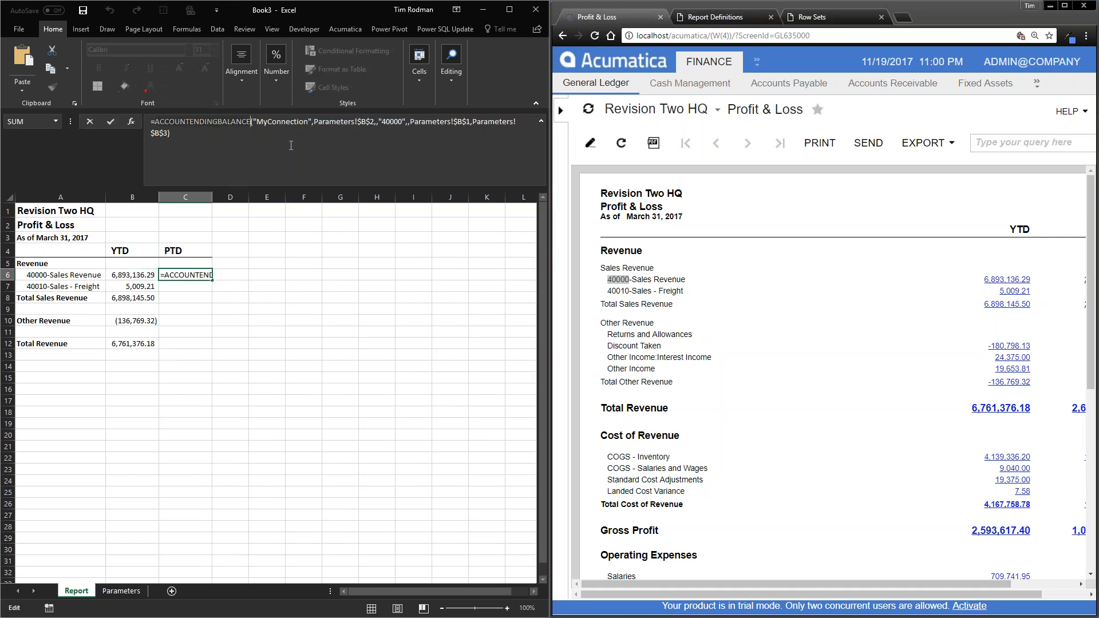
{"action": "type", "text": "ACCOUN"}
{"action": "key", "text": "Down"}
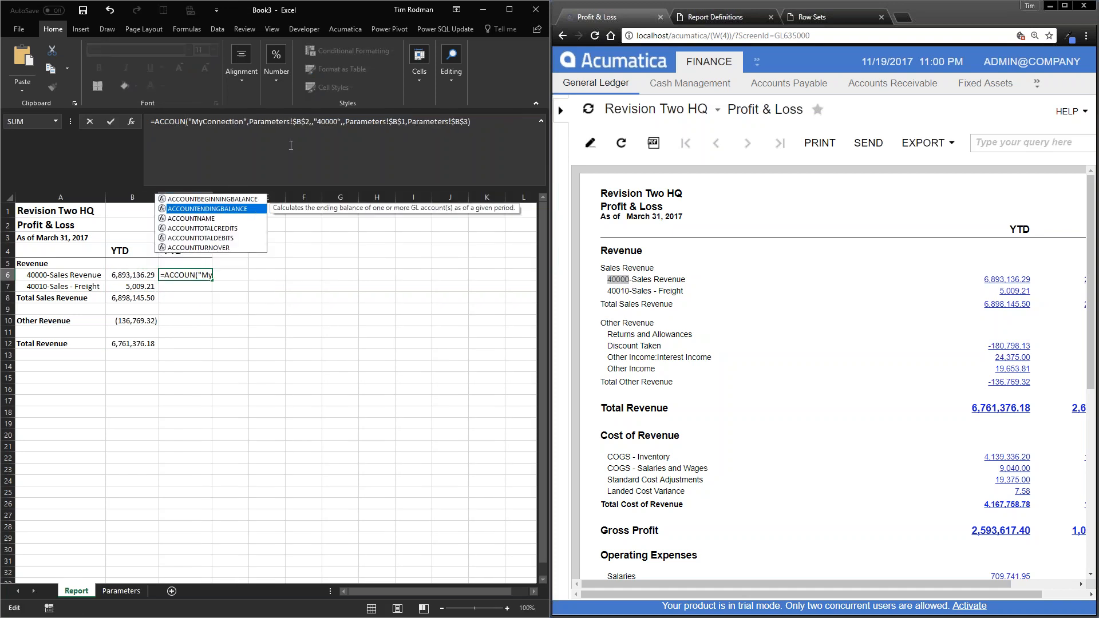
{"action": "key", "text": "Down"}
{"action": "key", "text": "Down"}
{"action": "key", "text": "Down"}
{"action": "key", "text": "Down"}
{"action": "key", "text": "Tab"}
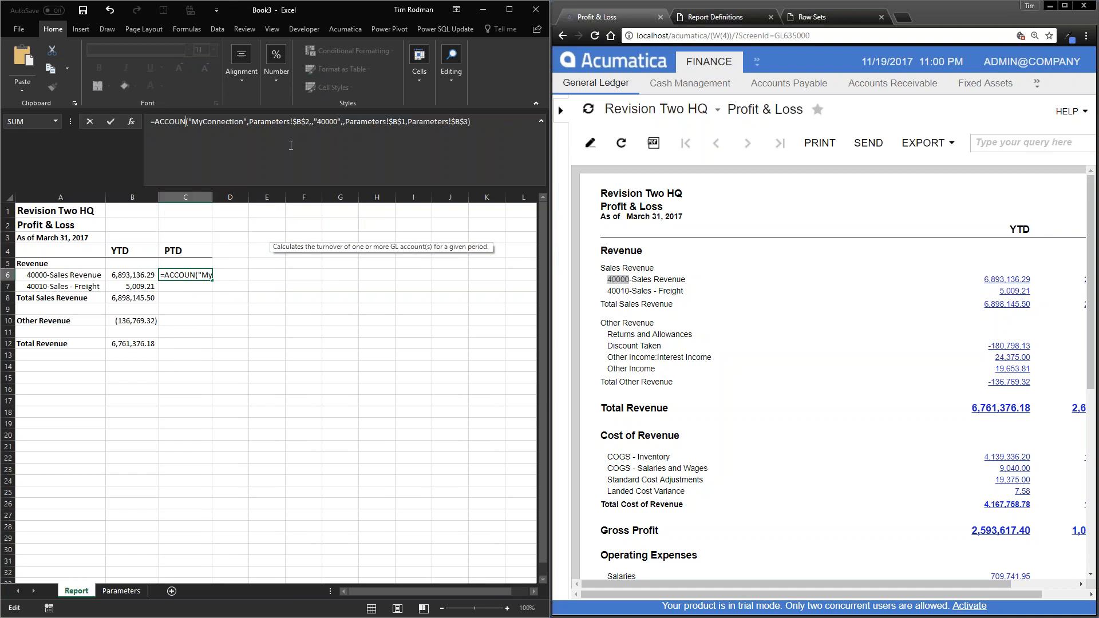
{"action": "key", "text": "Right"}
{"action": "key", "text": "Right"}
{"action": "key", "text": "Right"}
{"action": "key", "text": "Right"}
{"action": "key", "text": "Right"}
{"action": "key", "text": "Right"}
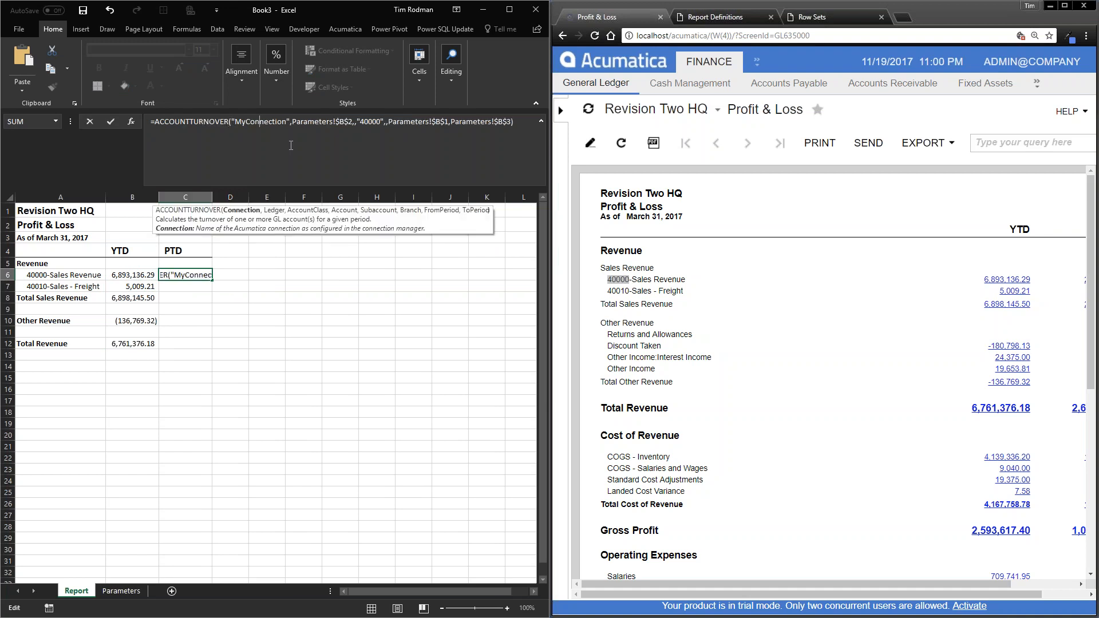
{"action": "key", "text": "Right"}
{"action": "key", "text": "Right"}
{"action": "key", "text": "Right"}
{"action": "key", "text": "Right"}
{"action": "key", "text": "Right"}
{"action": "key", "text": "Right"}
{"action": "key", "text": "Right"}
{"action": "key", "text": "Right"}
{"action": "key", "text": "Right"}
{"action": "key", "text": "Right"}
{"action": "key", "text": "Right"}
{"action": "key", "text": "Right"}
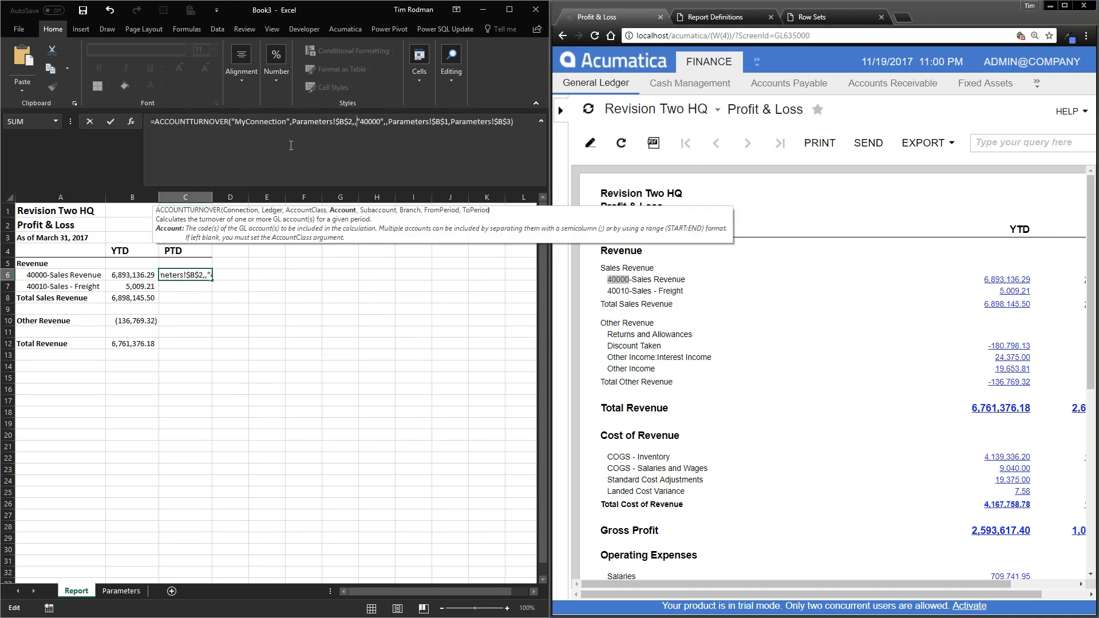
{"action": "key", "text": "Right"}
{"action": "key", "text": "Right"}
{"action": "key", "text": "Right"}
{"action": "key", "text": "Left"}
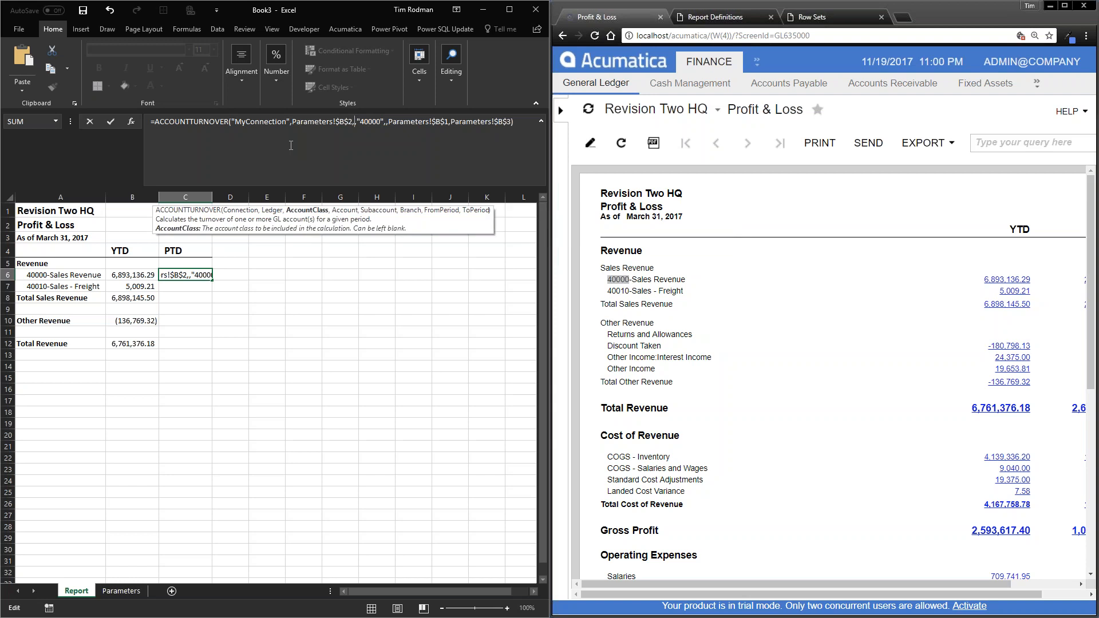
{"action": "key", "text": "Right"}
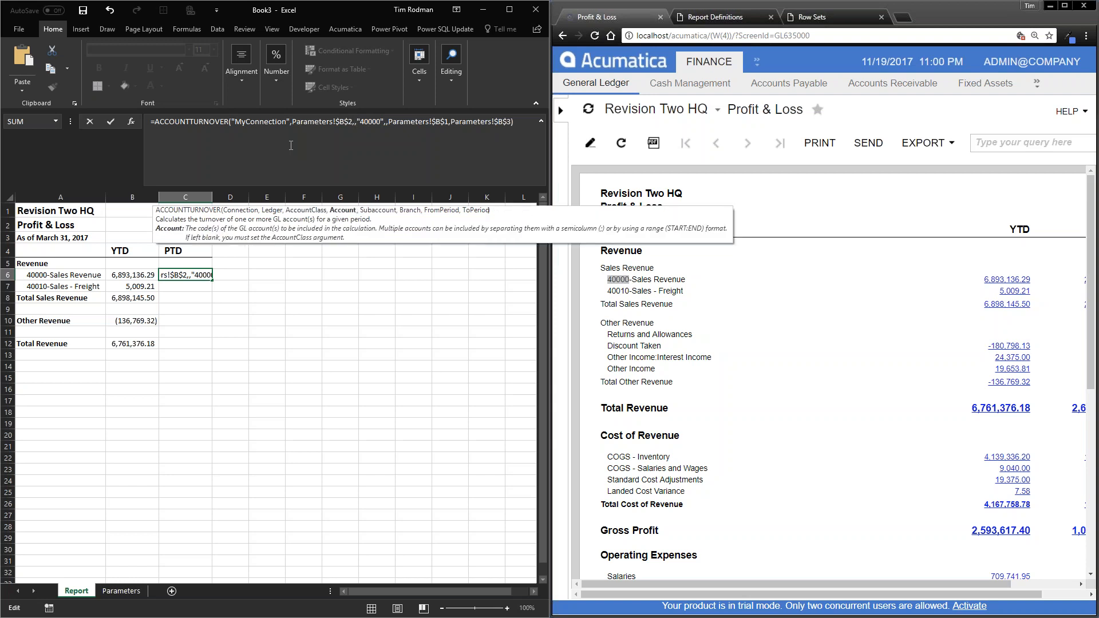
{"action": "key", "text": "Right"}
{"action": "key", "text": "Right"}
{"action": "key", "text": "Right"}
{"action": "key", "text": "Right"}
{"action": "key", "text": "Right"}
{"action": "key", "text": "Right"}
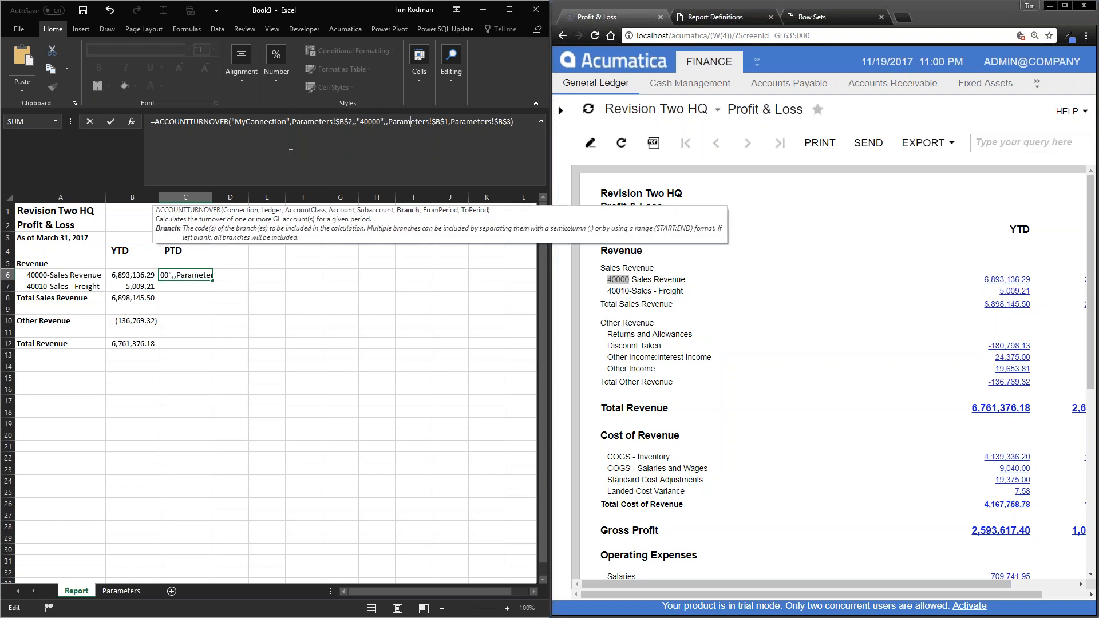
{"action": "key", "text": "Right"}
{"action": "key", "text": "Right"}
{"action": "key", "text": "Right"}
{"action": "key", "text": "Right"}
{"action": "key", "text": "Right"}
{"action": "key", "text": "Right"}
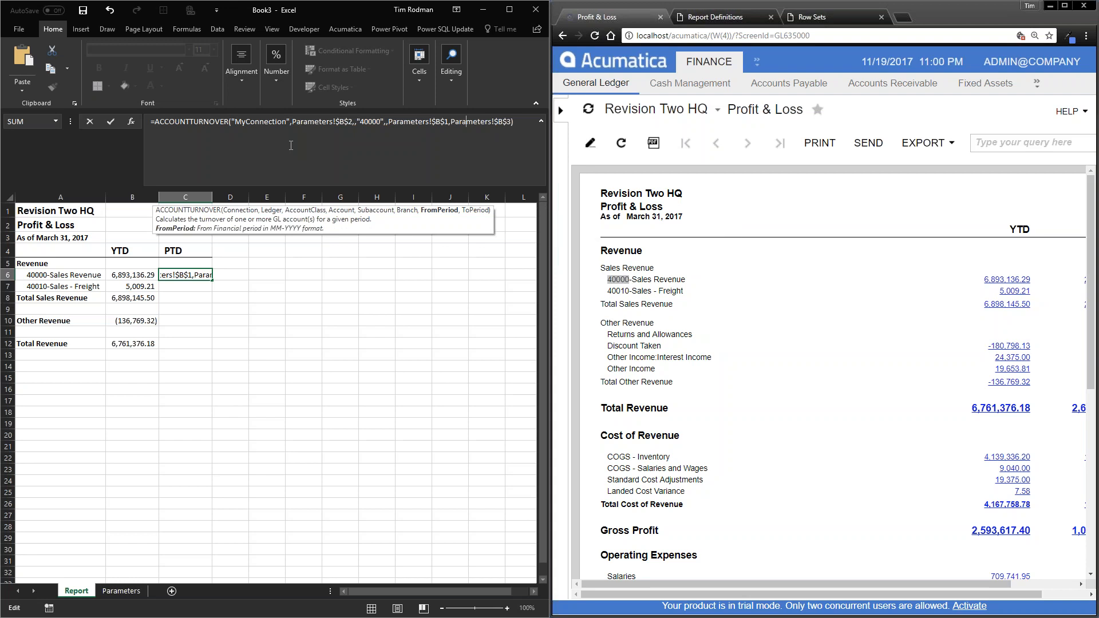
{"action": "key", "text": "Right"}
{"action": "key", "text": "Right"}
{"action": "key", "text": "Right"}
{"action": "key", "text": "Left"}
{"action": "key", "text": "Left"}
{"action": "key", "text": "Left"}
{"action": "key", "text": "ctrl+shift+Right"}
{"action": "key", "text": "End"}
{"action": "type", "text": ",Parameters!$B$3"}
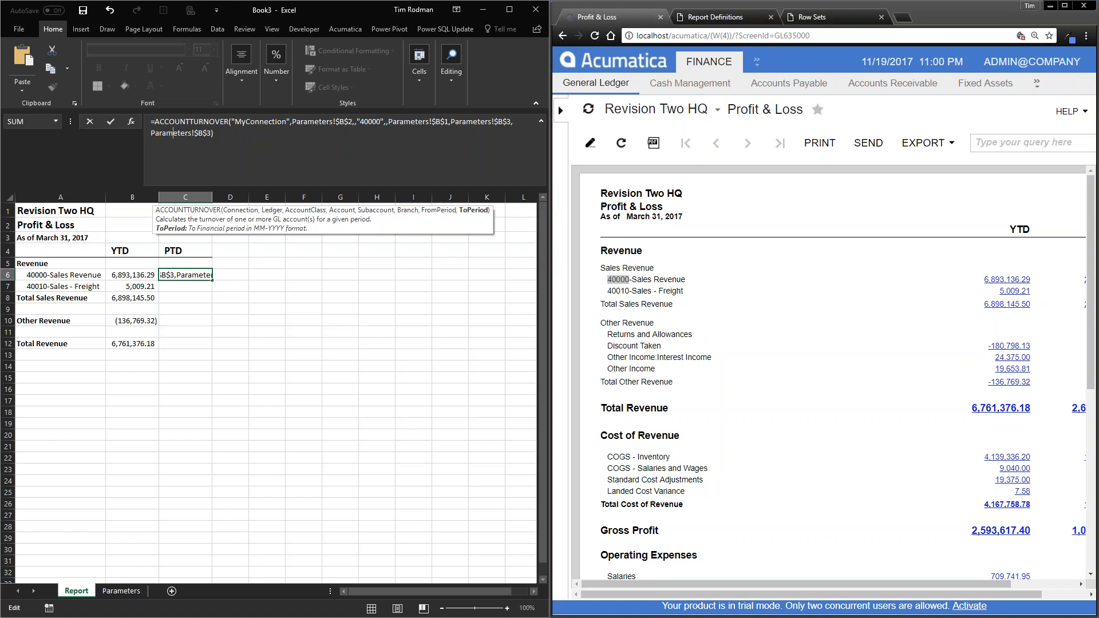
{"action": "left_click", "coordinate": [492, 121]}
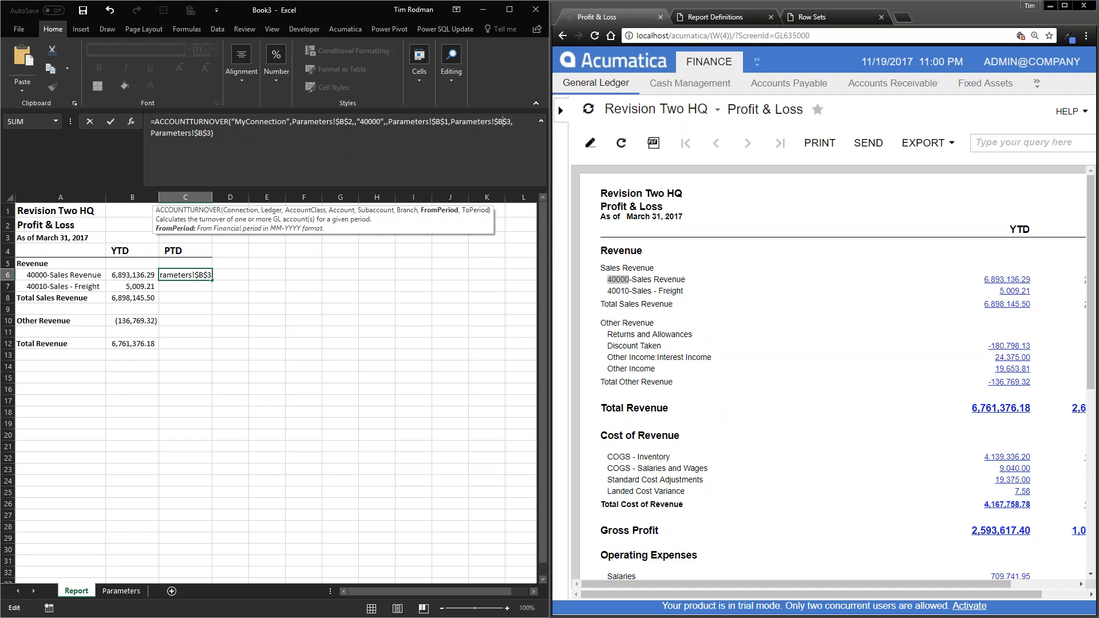
{"action": "key", "text": "ctrl+Return"}
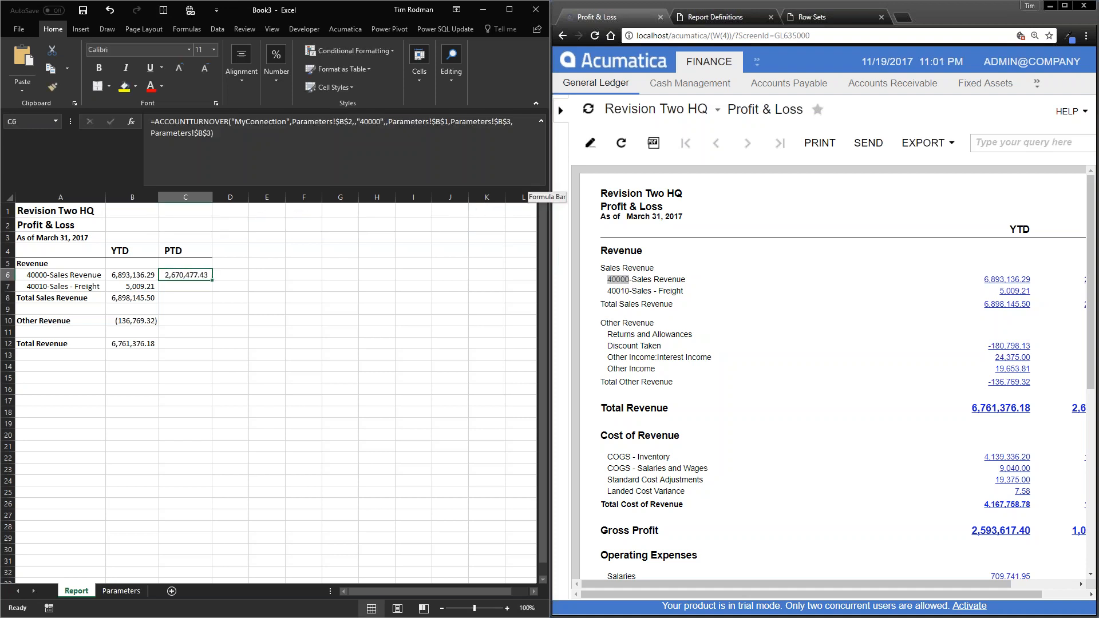
After checking Acumatica, copy C6 to C7 and change its account to 40010
{"action": "left_click", "coordinate": [798, 589]}
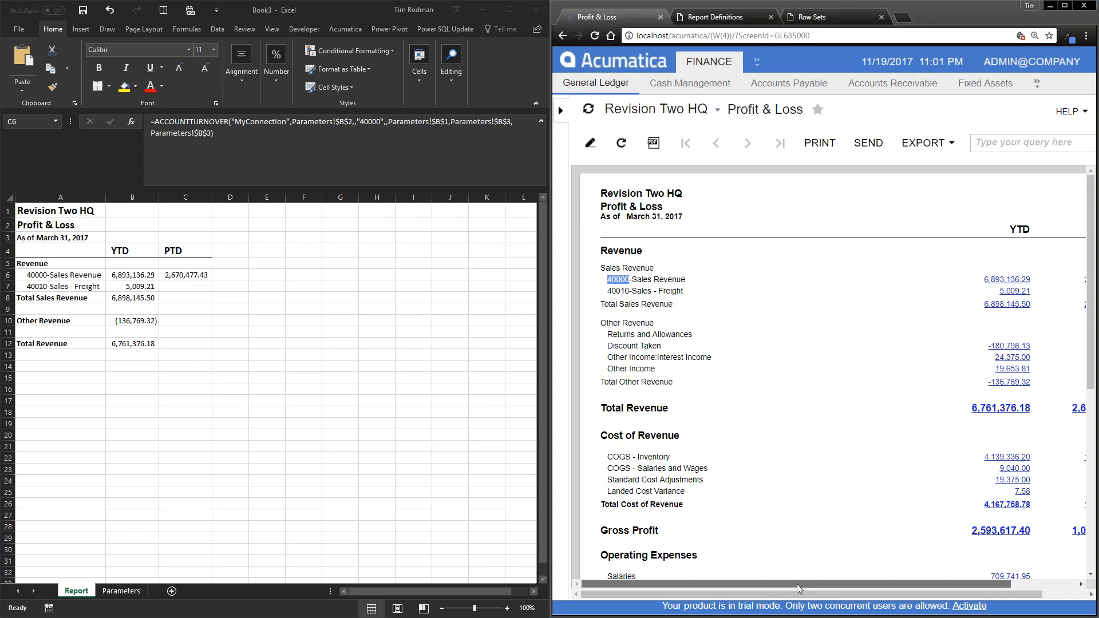
{"action": "left_click_drag", "start_coordinate": [799, 590], "coordinate": [864, 589]}
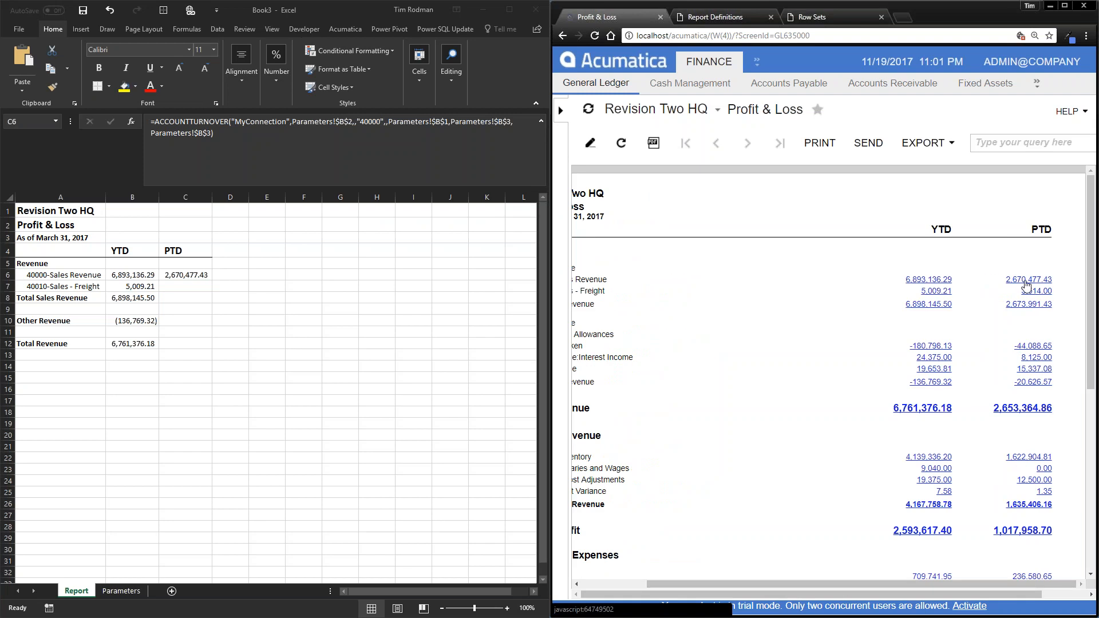
{"action": "left_click", "coordinate": [172, 275]}
{"action": "key", "text": "ctrl+c"}
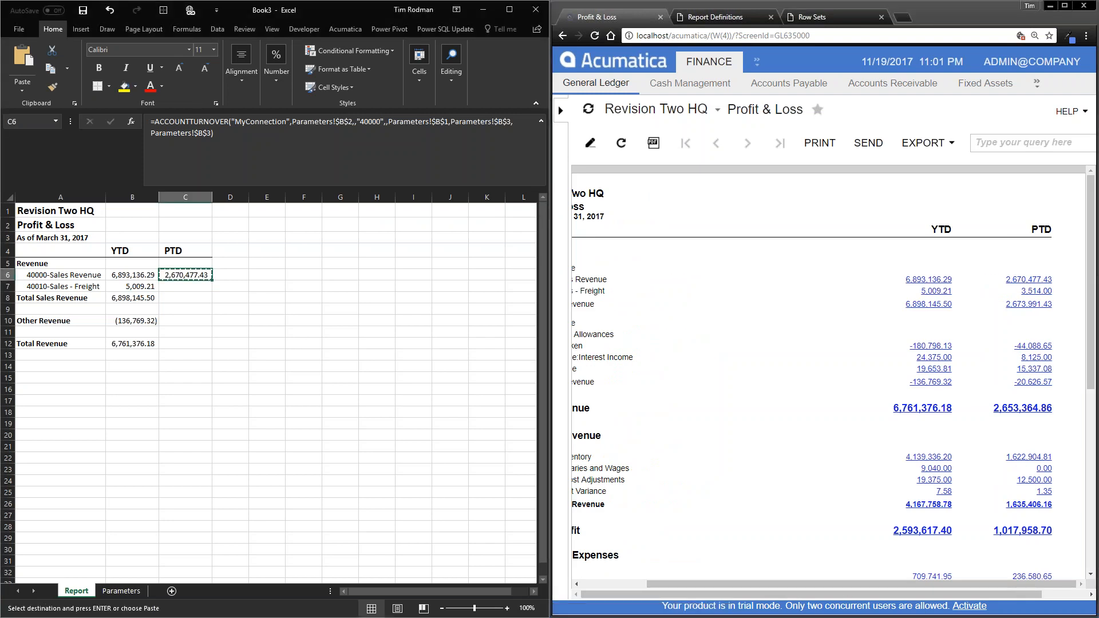
{"action": "key", "text": "Down"}
{"action": "key", "text": "ctrl+v"}
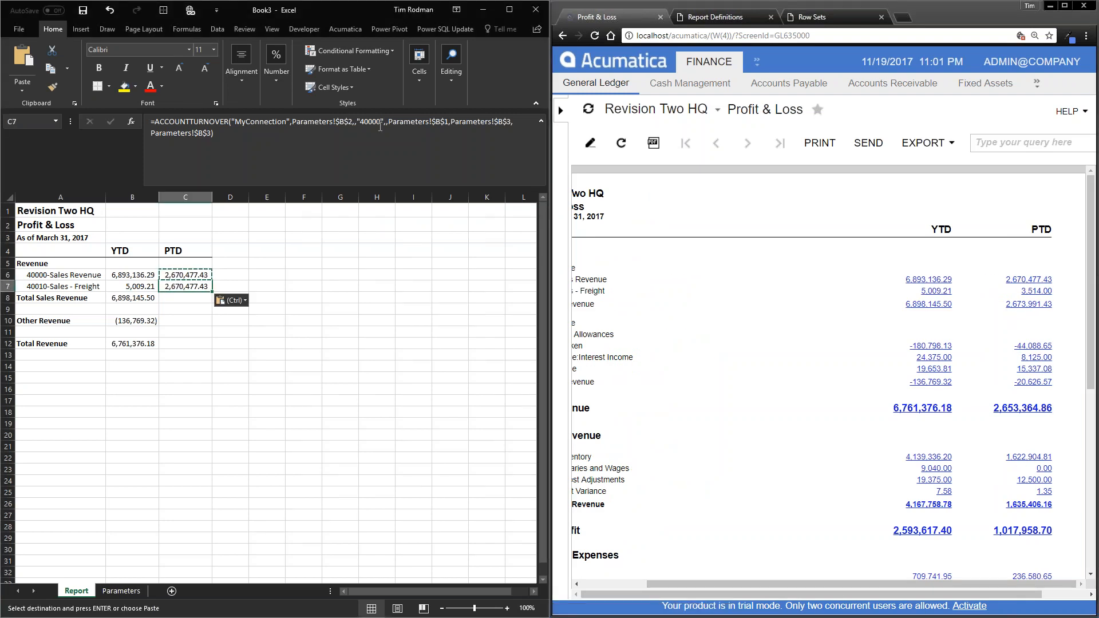
{"action": "left_click", "coordinate": [381, 122]}
{"action": "key", "text": "BackSpace"}
{"action": "type", "text": "1"}
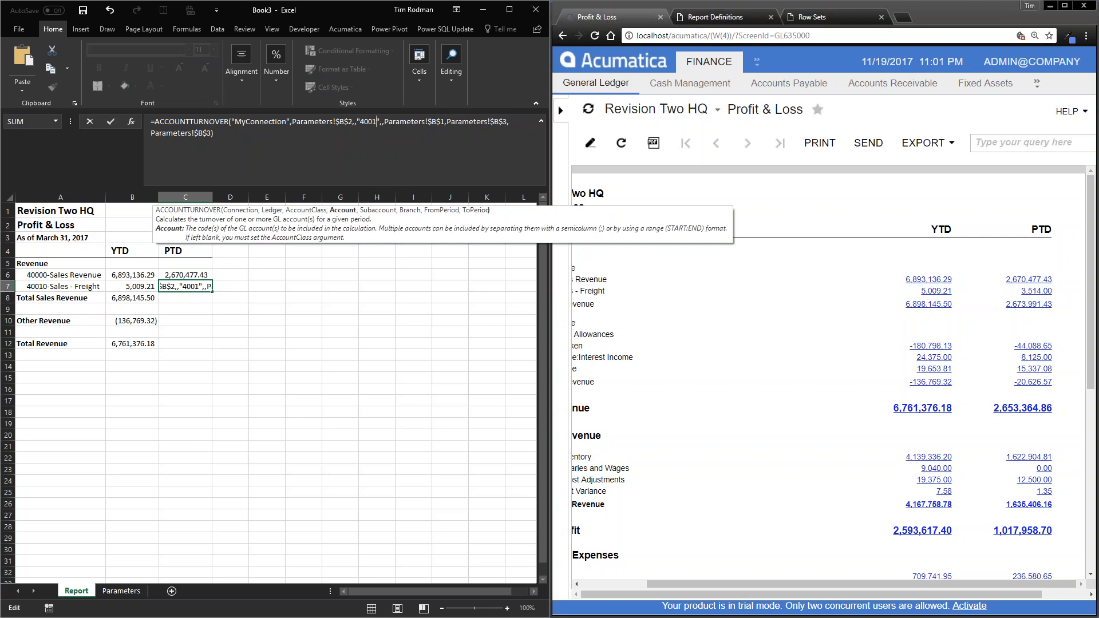
{"action": "type", "text": "0"}
{"action": "key", "text": "Return"}
Copy the Total Sales Revenue sum from B8 into C8
{"action": "key", "text": "Left"}
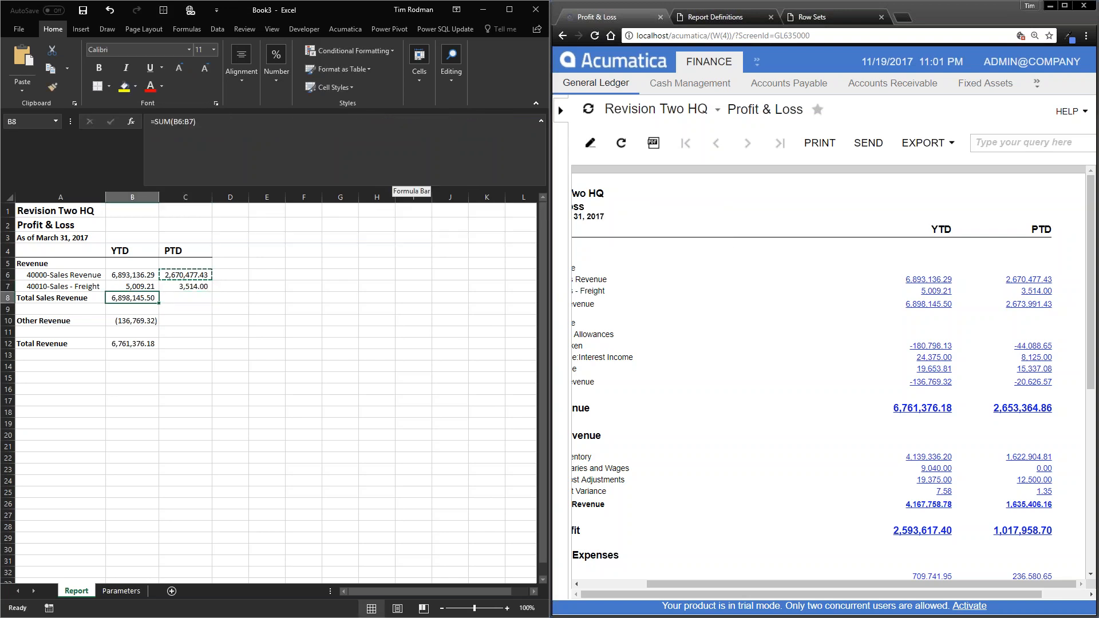
{"action": "key", "text": "ctrl+c"}
{"action": "key", "text": "Right"}
{"action": "key", "text": "ctrl+v"}
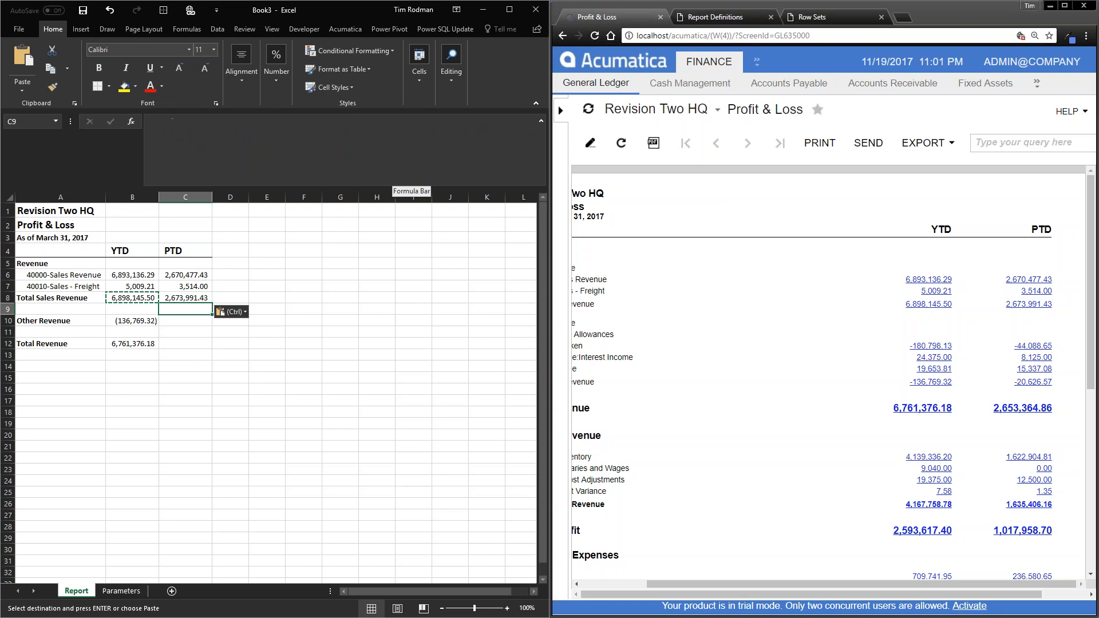
Paste the PTD formula into C10 using class OTHINCOME with no account, giving (20,626.57)
{"action": "key", "text": "Up"}
{"action": "key", "text": "ctrl+c"}
{"action": "key", "text": "Down"}
{"action": "key", "text": "Down"}
{"action": "key", "text": "Down"}
{"action": "key", "text": "ctrl+v"}
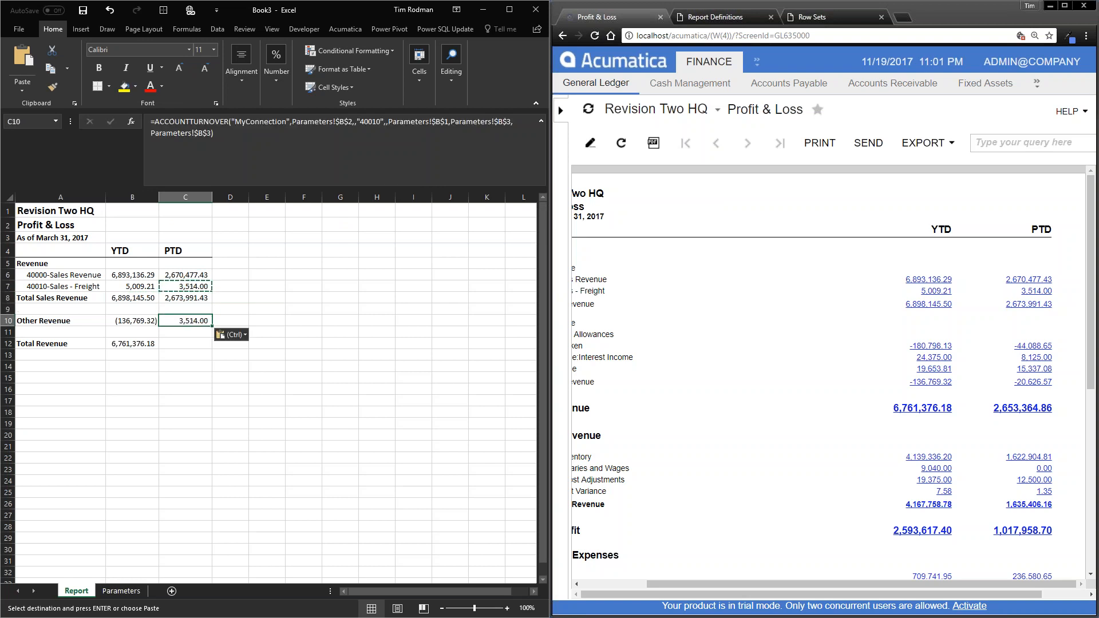
{"action": "left_click_drag", "start_coordinate": [356, 121], "coordinate": [384, 121]}
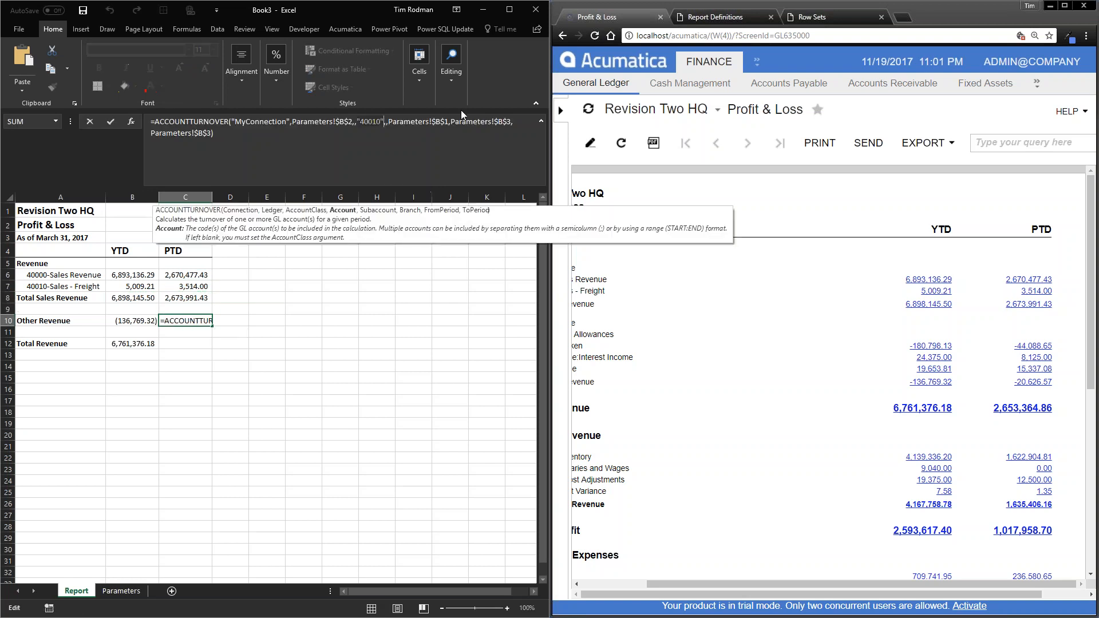
{"action": "key", "text": "Delete"}
{"action": "type", "text": "\""}
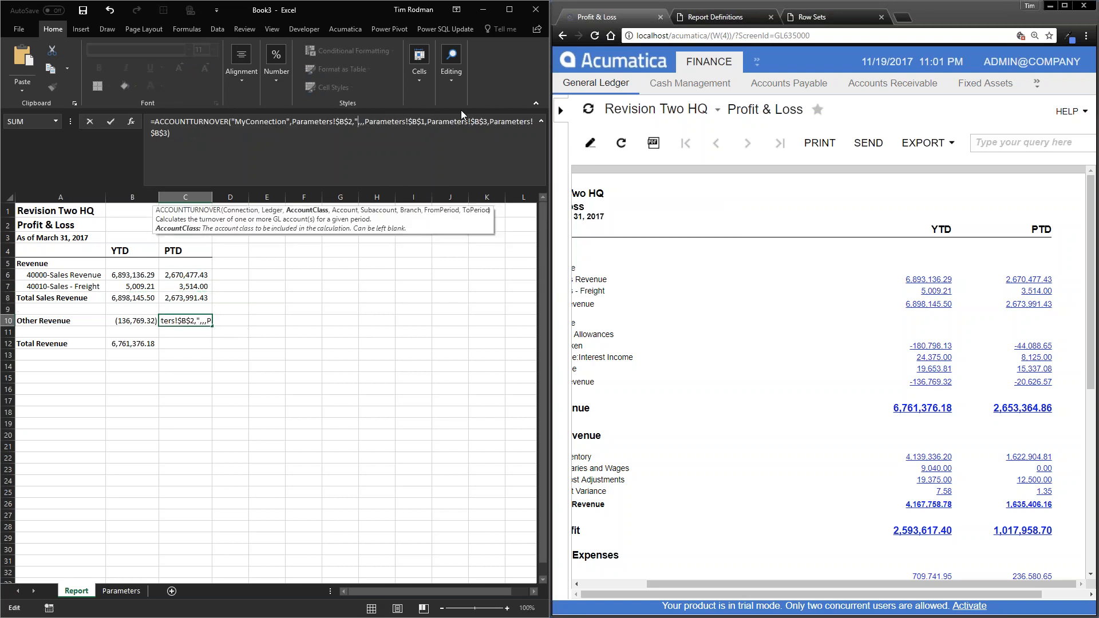
{"action": "type", "text": "OTHINC"}
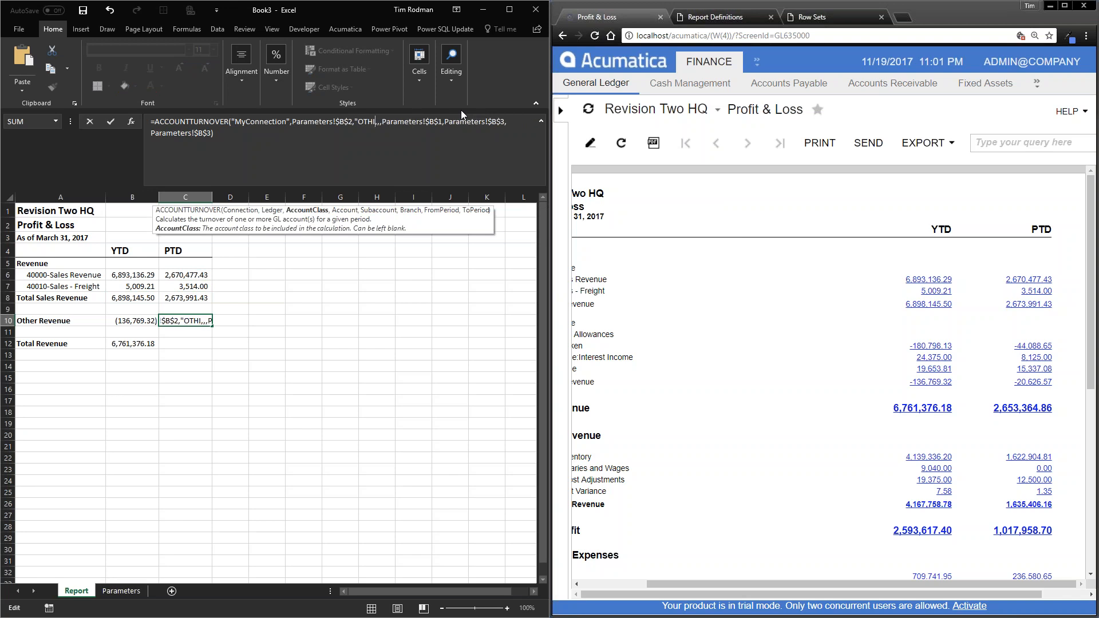
{"action": "type", "text": "OME\""}
{"action": "key", "text": "Return"}
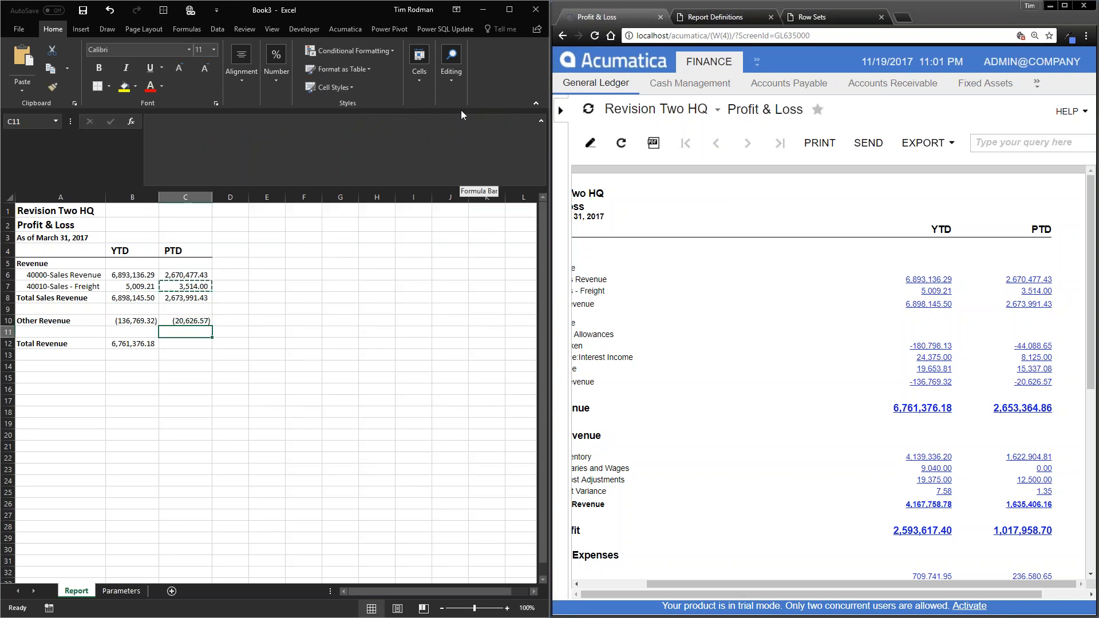
Copy the Total Revenue formula from B12 into C12, giving 2,653,364.86
{"action": "key", "text": "Up"}
{"action": "key", "text": "Down"}
{"action": "key", "text": "Down"}
{"action": "key", "text": "Left"}
{"action": "key", "text": "ctrl+c"}
{"action": "key", "text": "Right"}
{"action": "key", "text": "ctrl+v"}
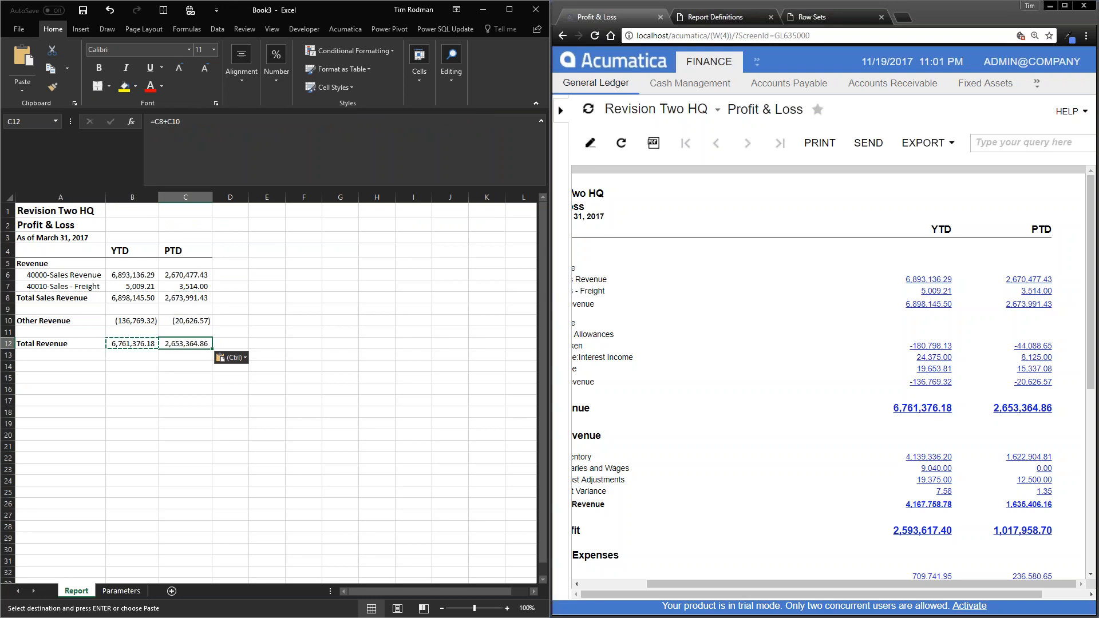
Bold the Total Revenue and Other Revenue rows across both amount columns
{"action": "key", "text": "Left"}
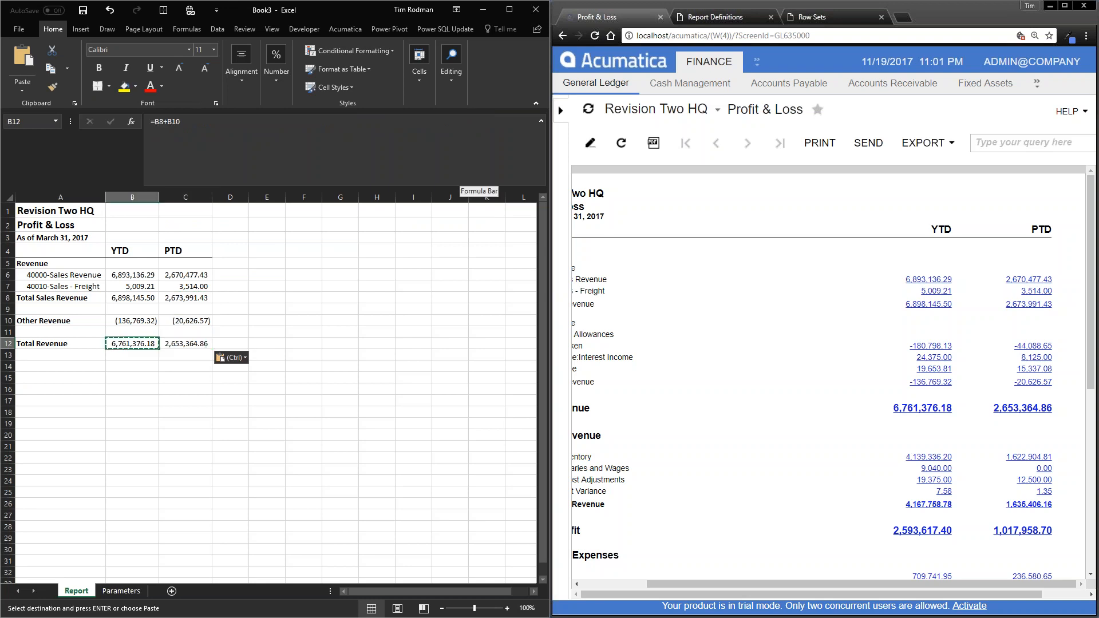
{"action": "key", "text": "Left"}
{"action": "key", "text": "shift+Right"}
{"action": "key", "text": "shift+Right"}
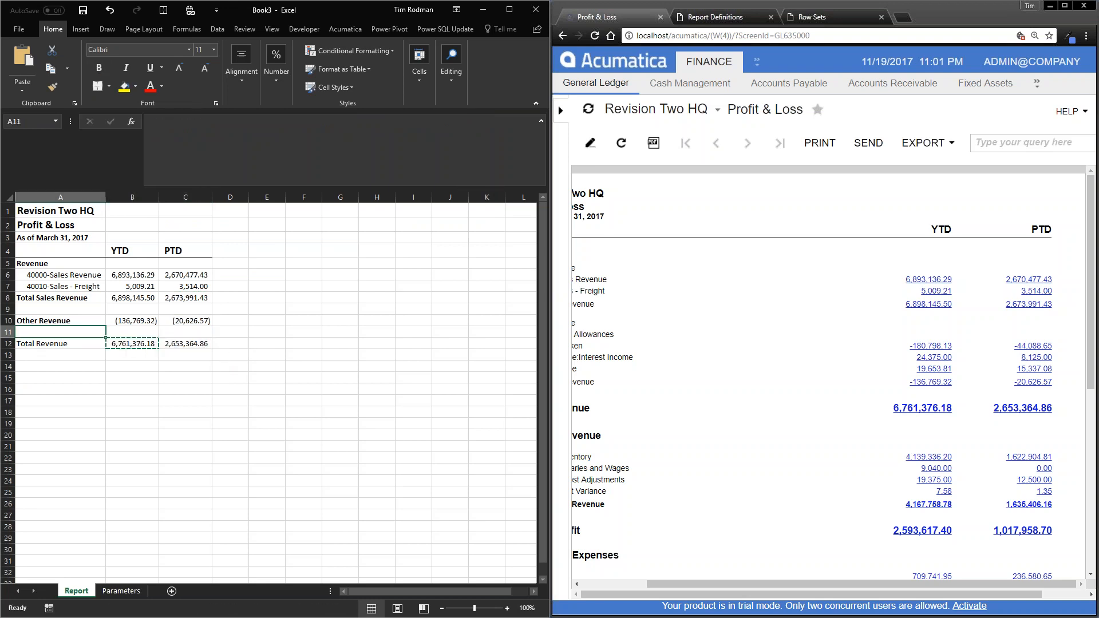
{"action": "key", "text": "ctrl+b"}
{"action": "key", "text": "ctrl+b"}
{"action": "key", "text": "Up"}
{"action": "key", "text": "Up"}
{"action": "key", "text": "shift+Right"}
{"action": "key", "text": "shift+Right"}
{"action": "key", "text": "ctrl+b"}
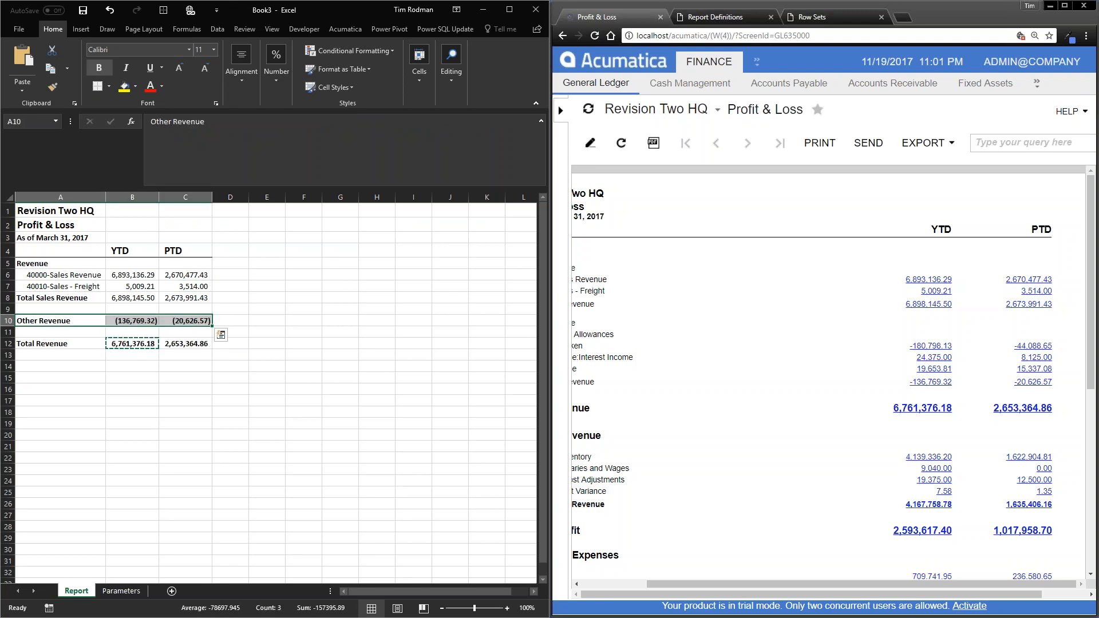
Turn off sheet gridlines through View > Show so the Profit & Loss sheet displays cleanly
{"action": "left_click", "coordinate": [752, 299]}
{"action": "left_click", "coordinate": [271, 29]}
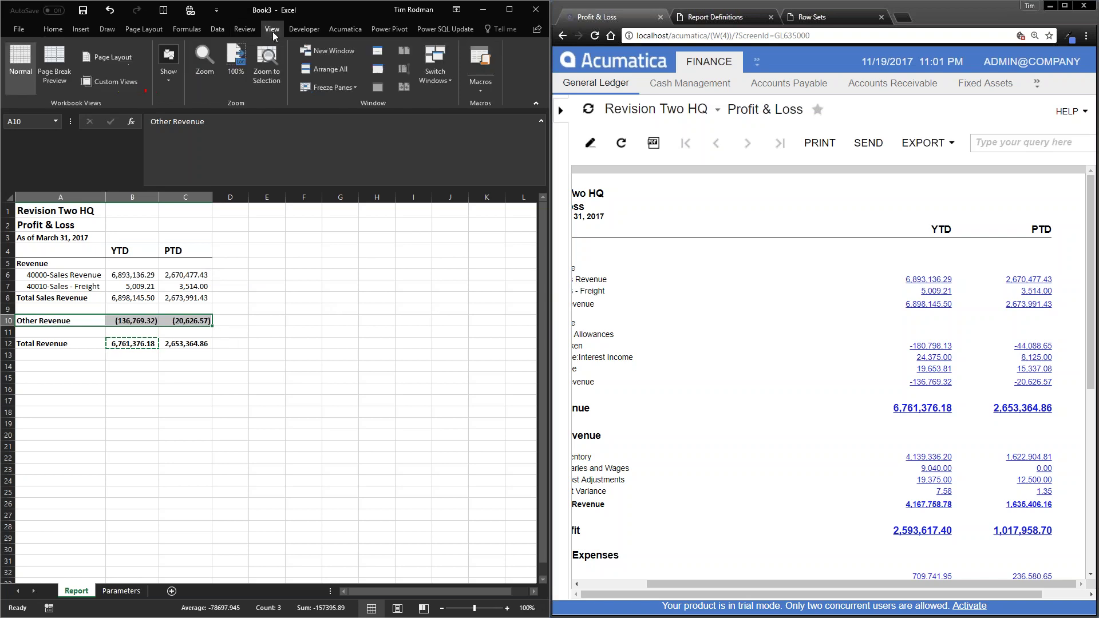
{"action": "left_click", "coordinate": [177, 89]}
{"action": "left_click", "coordinate": [160, 137]}
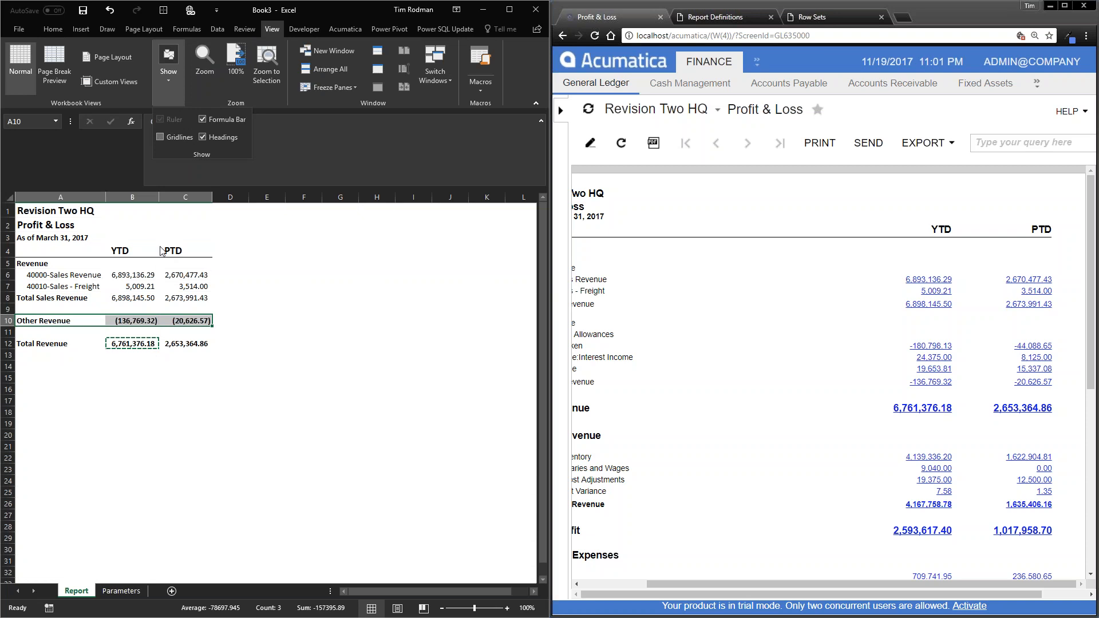
{"action": "left_click", "coordinate": [225, 256]}
{"action": "left_click", "coordinate": [245, 279]}
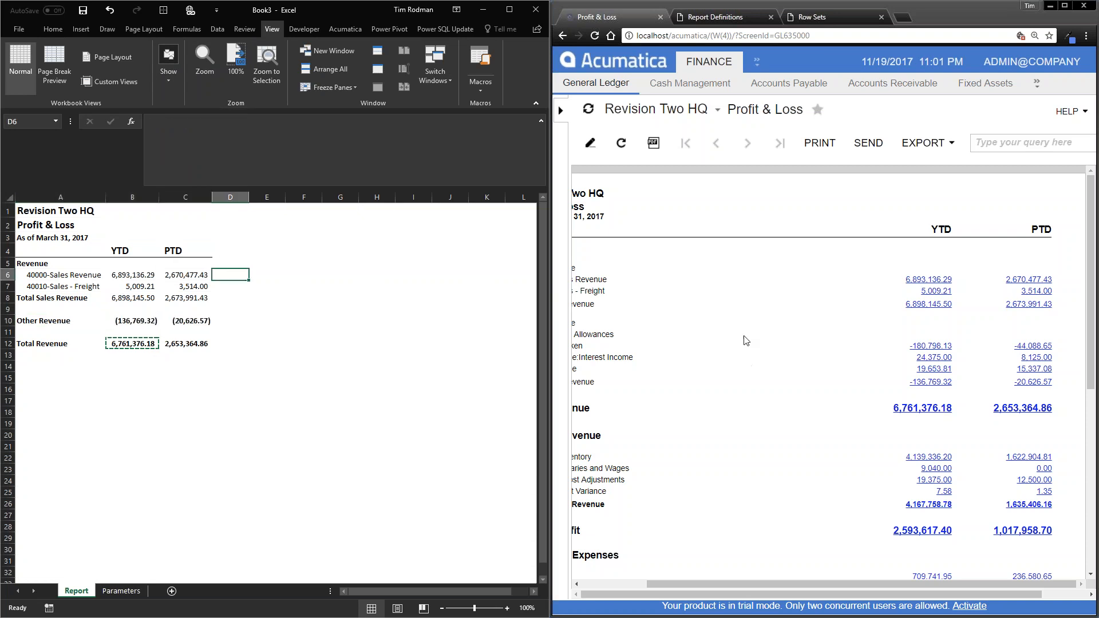
{"action": "left_click_drag", "start_coordinate": [740, 585], "coordinate": [650, 590]}
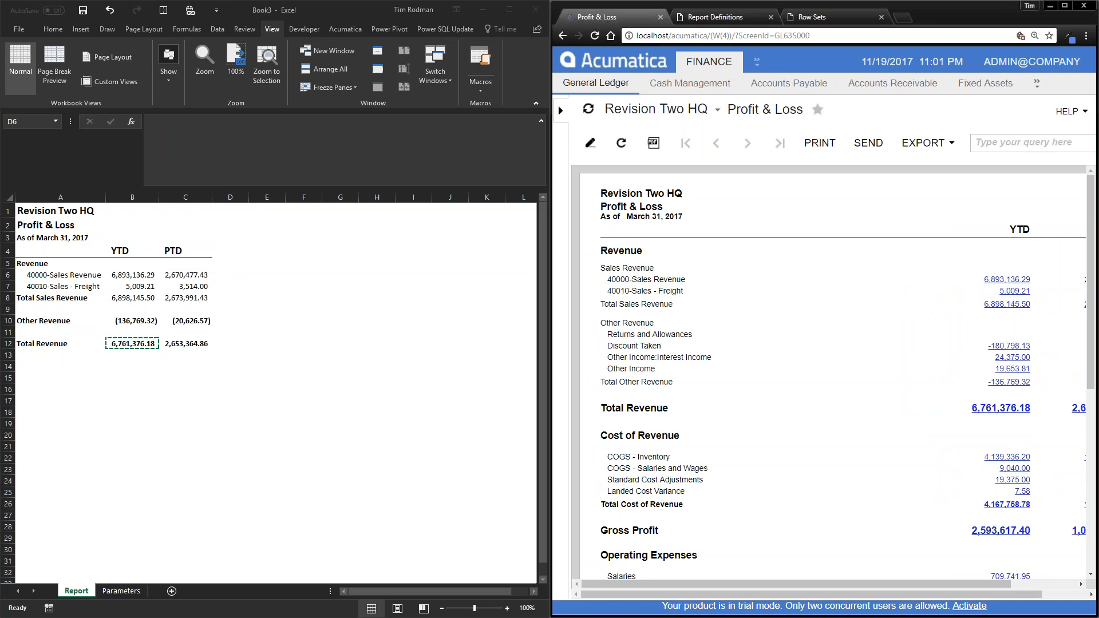
Close the Row Sets and Report Definitions tabs and start a new Journal Transactions batch under Enter
{"action": "left_click", "coordinate": [811, 17]}
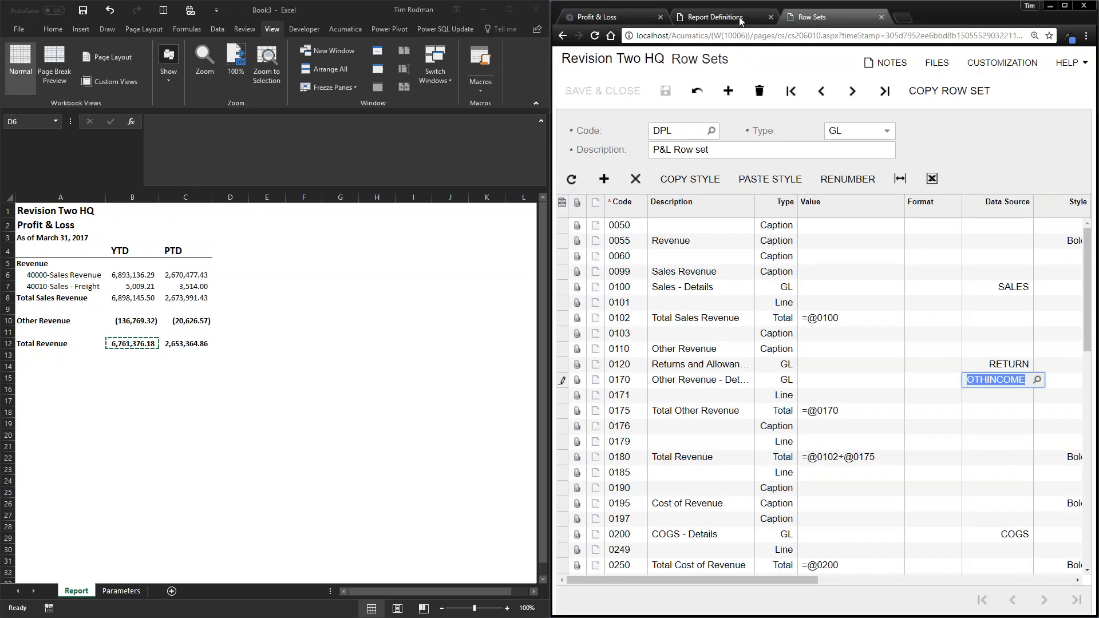
{"action": "left_click", "coordinate": [739, 20]}
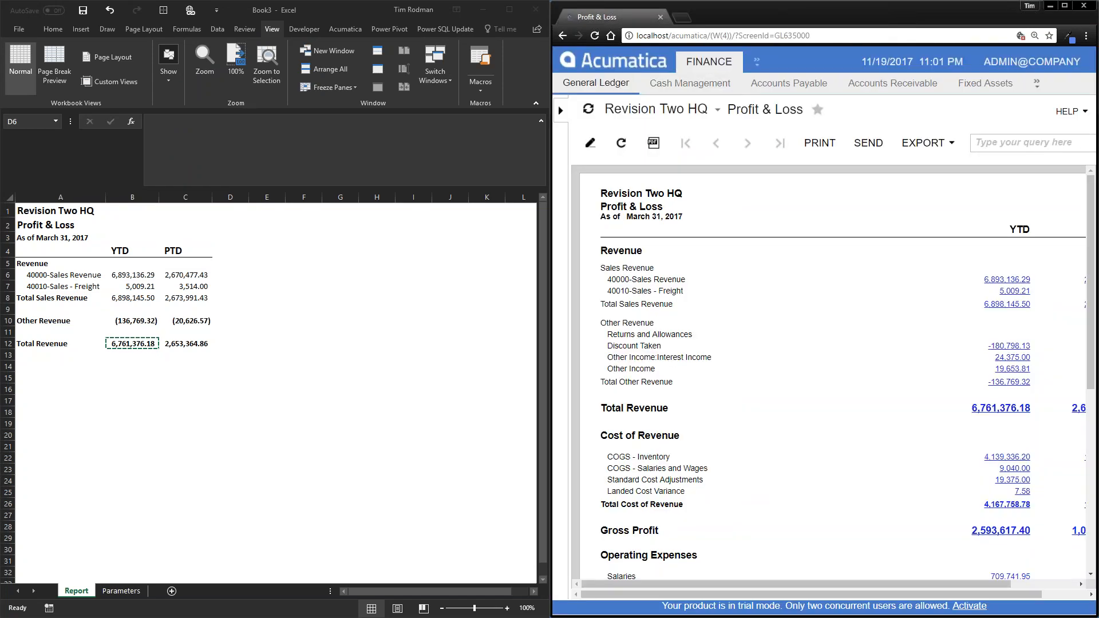
{"action": "left_click", "coordinate": [560, 109]}
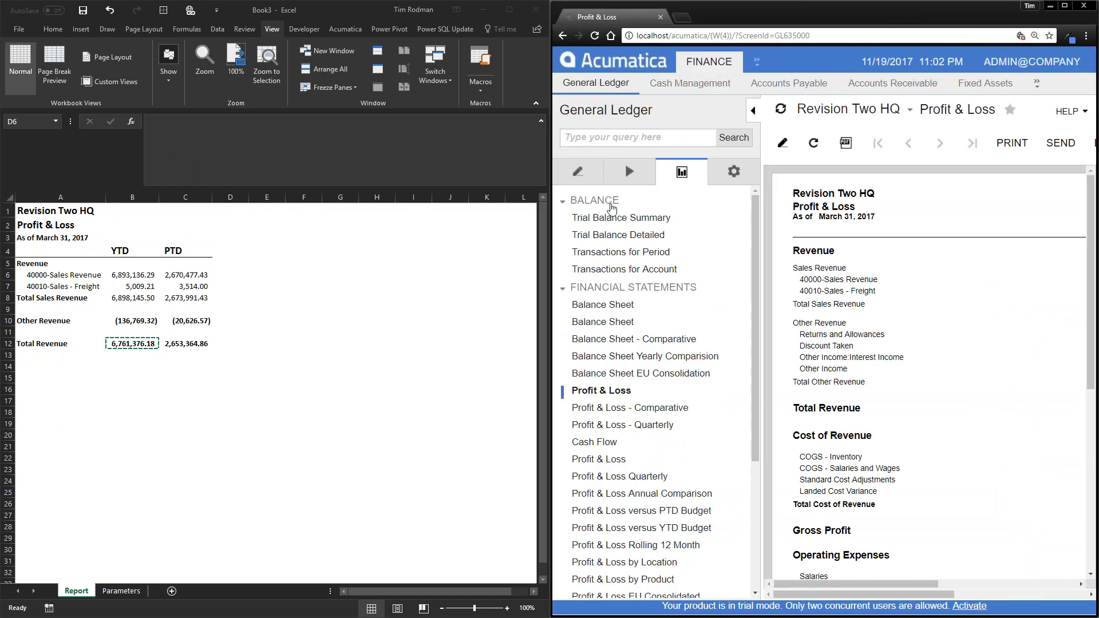
{"action": "left_click", "coordinate": [576, 172]}
{"action": "left_click", "coordinate": [592, 218]}
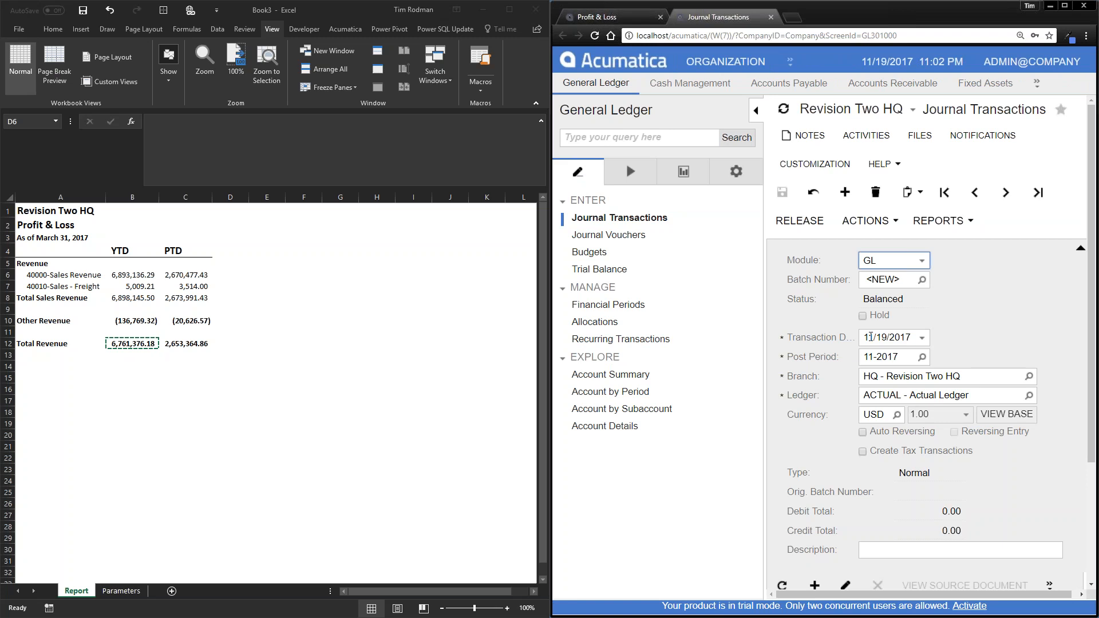
Date the batch 3/15/2017 in post period 03-2017 and widen the entry form
{"action": "left_click", "coordinate": [903, 335]}
{"action": "type", "text": "031"}
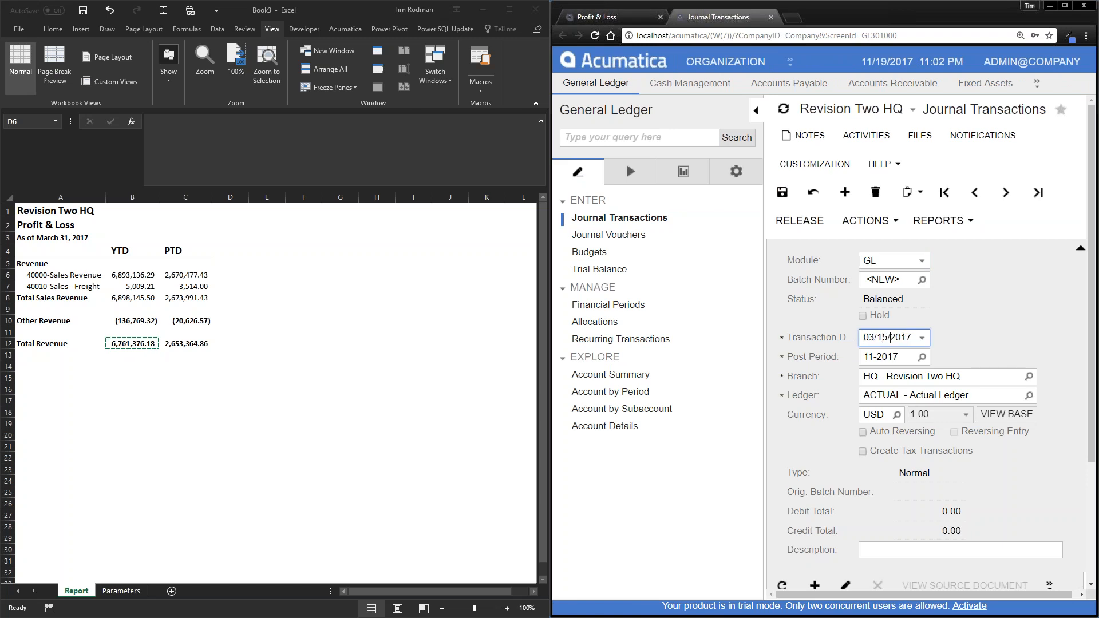
{"action": "key", "text": "Tab"}
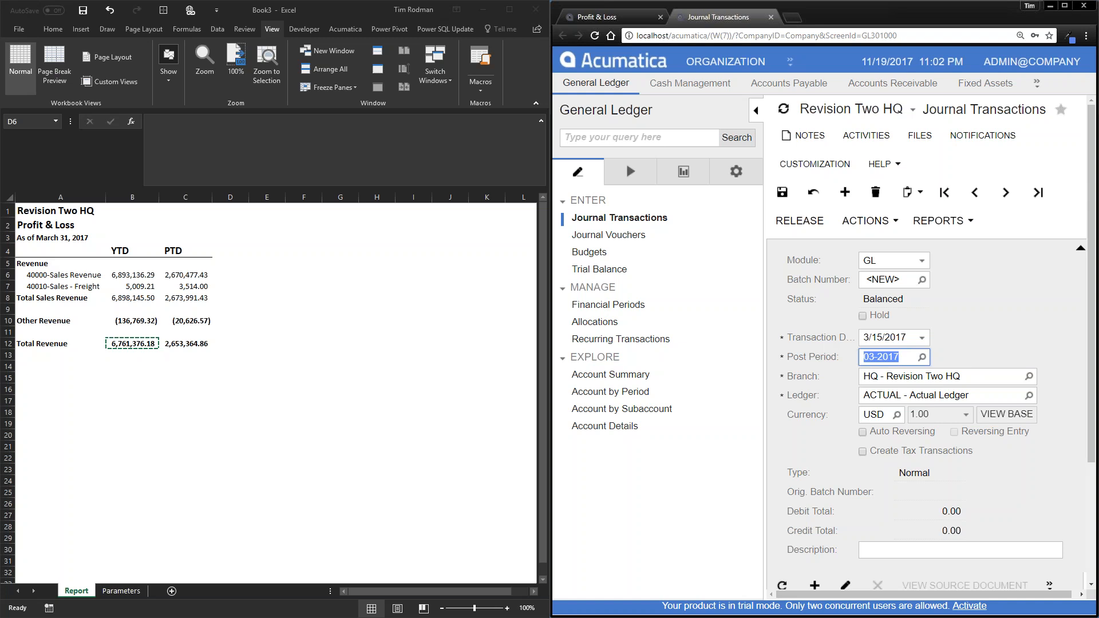
{"action": "left_click", "coordinate": [753, 116]}
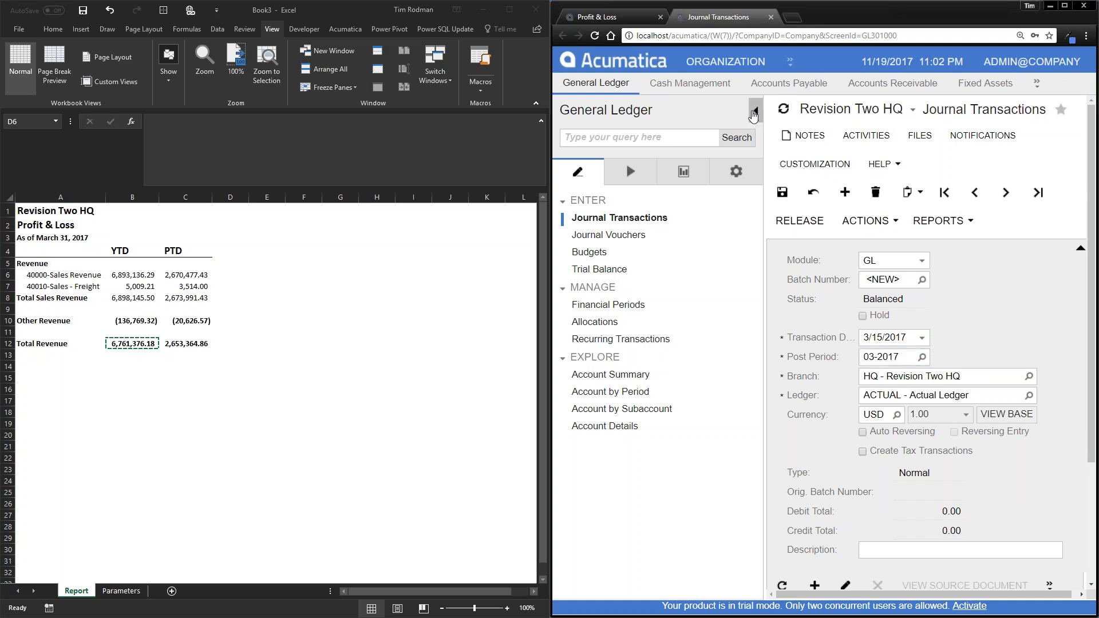
{"action": "left_click", "coordinate": [764, 512]}
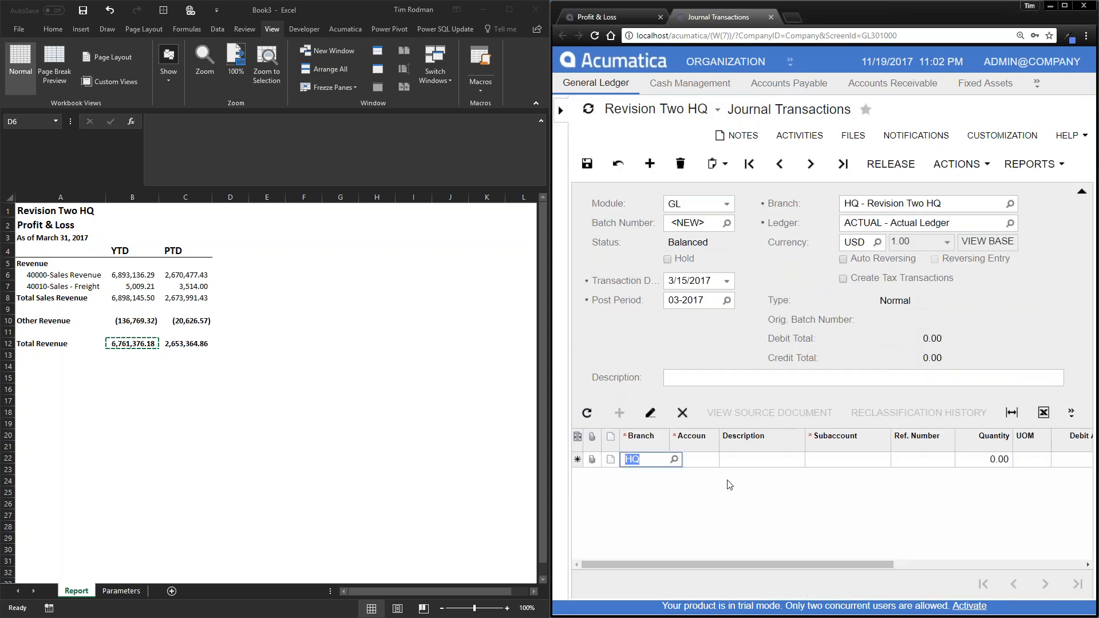
Enter lines 10100 Petty Cash debit 25.00 and 40000 Sales Revenue credit 25.00, then save the batch
{"action": "key", "text": "Tab"}
{"action": "type", "text": "c"}
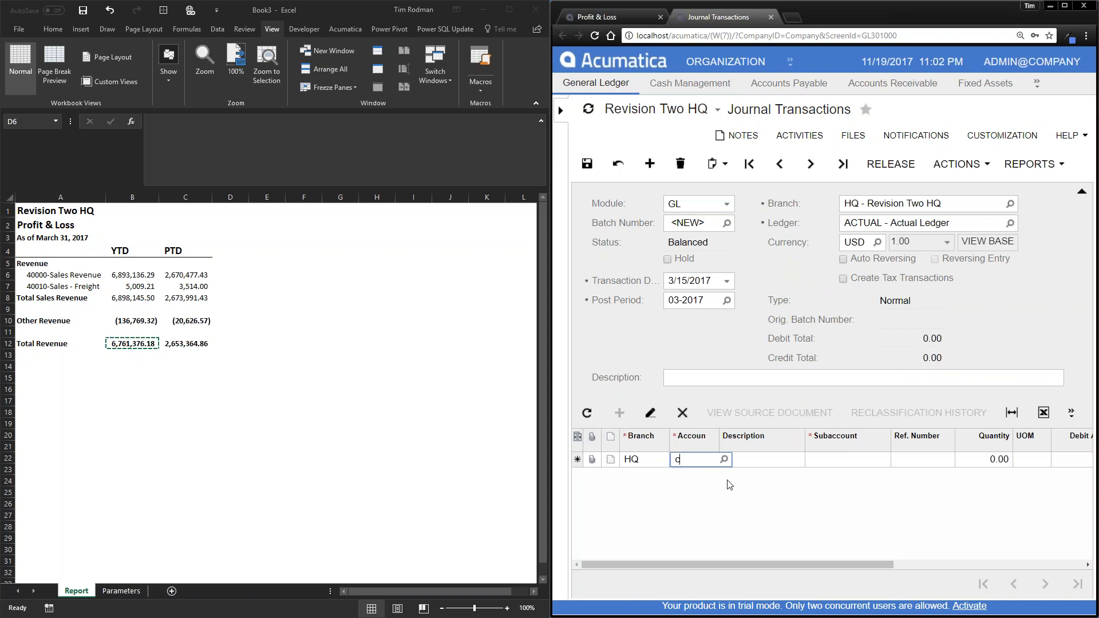
{"action": "type", "text": "ash"}
{"action": "key", "text": "Tab"}
{"action": "key", "text": "Tab"}
{"action": "key", "text": "Tab"}
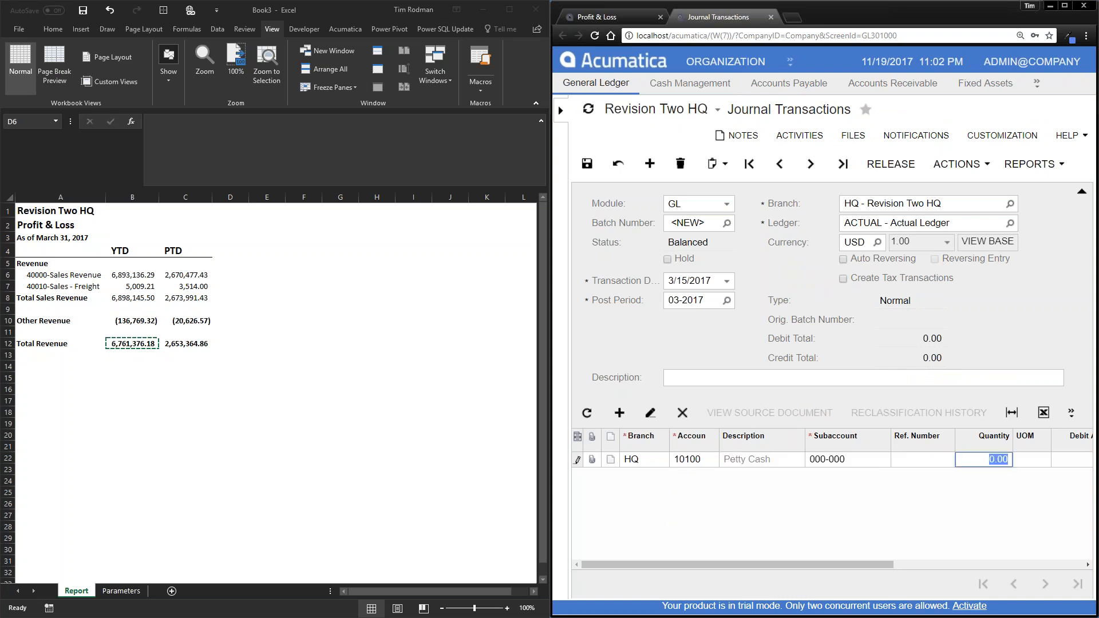
{"action": "key", "text": "Tab"}
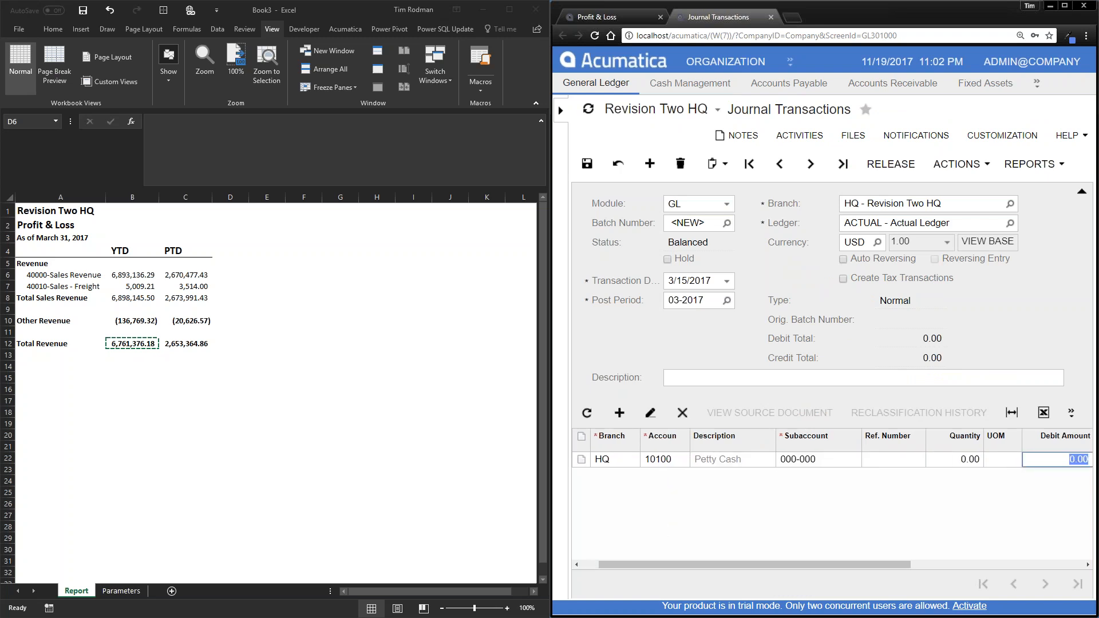
{"action": "type", "text": "2"}
{"action": "type", "text": "5"}
{"action": "key", "text": "Down"}
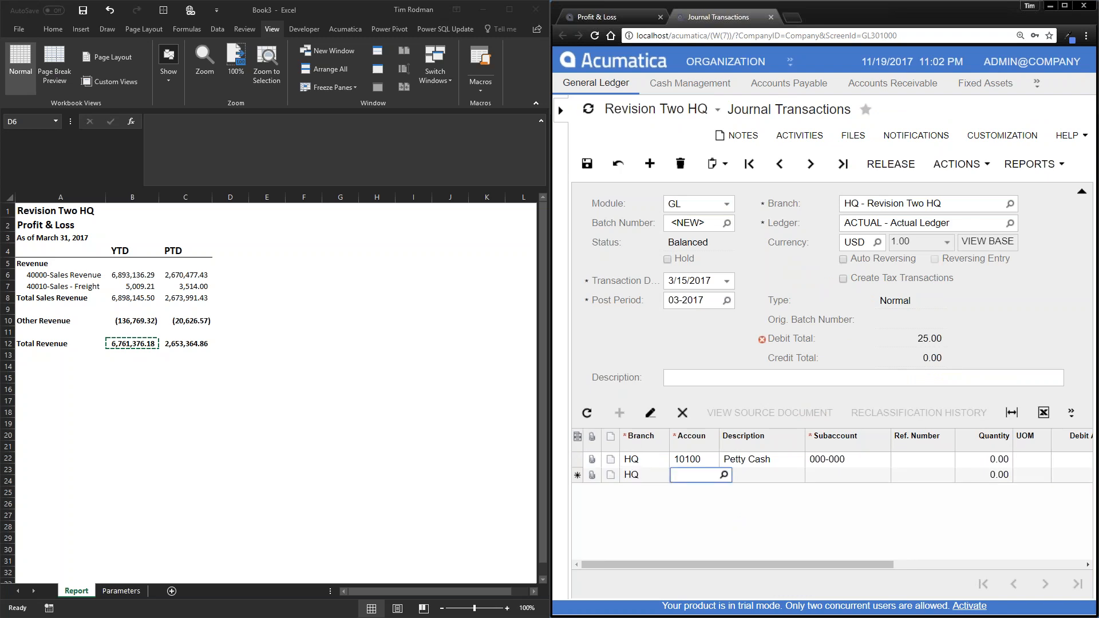
{"action": "type", "text": "40000"}
{"action": "key", "text": "Tab"}
{"action": "key", "text": "Tab"}
{"action": "key", "text": "Tab"}
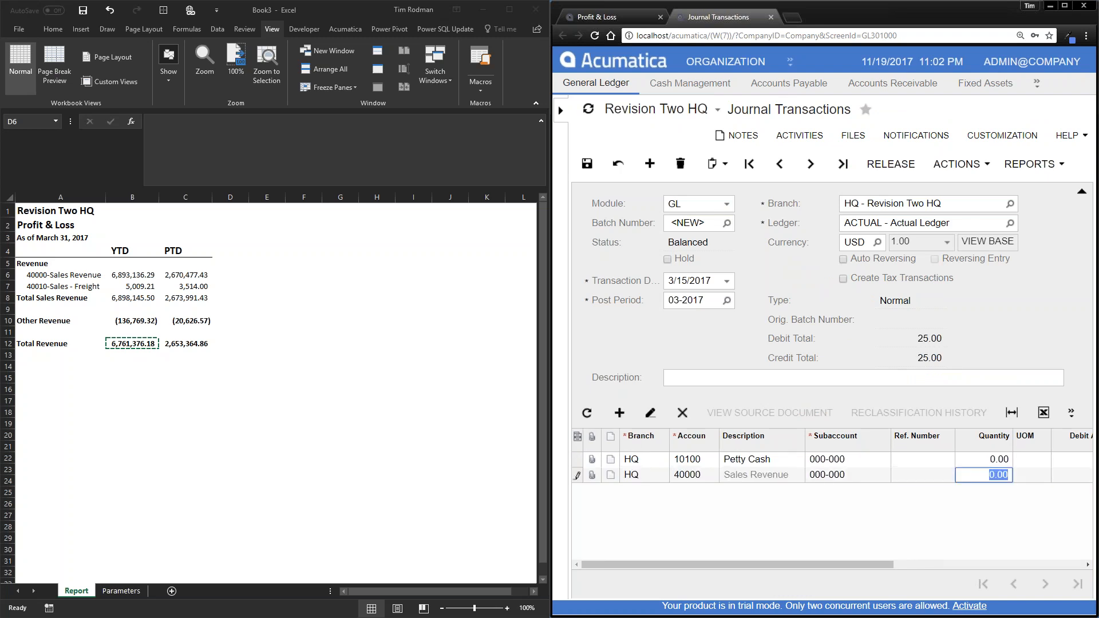
{"action": "key", "text": "Tab"}
{"action": "key", "text": "Tab"}
{"action": "key", "text": "ctrl+s"}
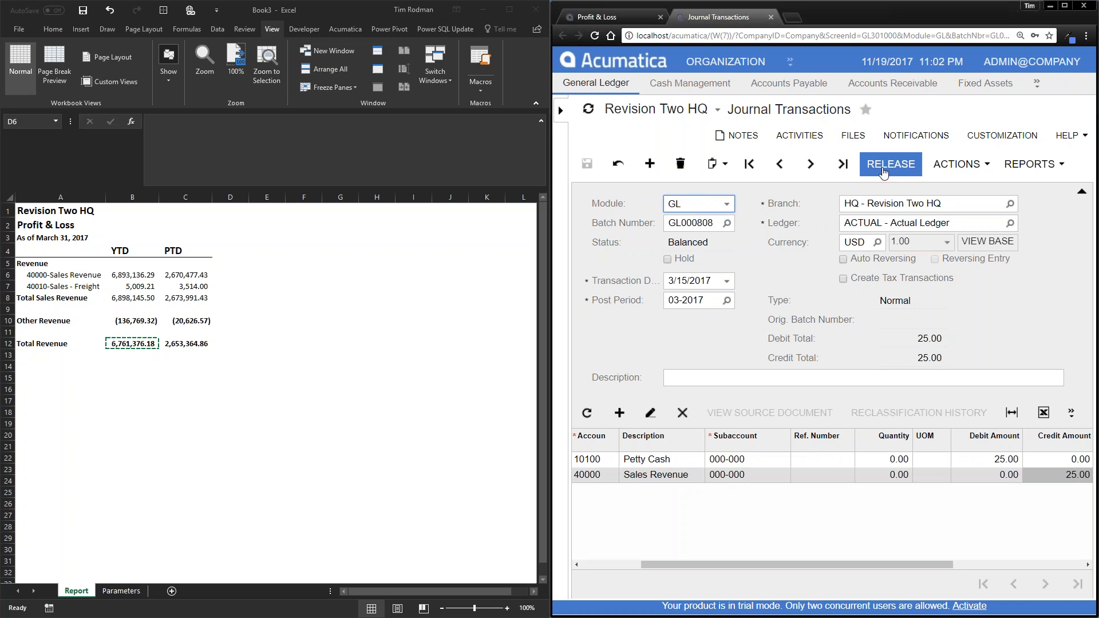
Check the Profit & Loss report, return to batch GL000808 and release it to post
{"action": "left_click", "coordinate": [601, 17]}
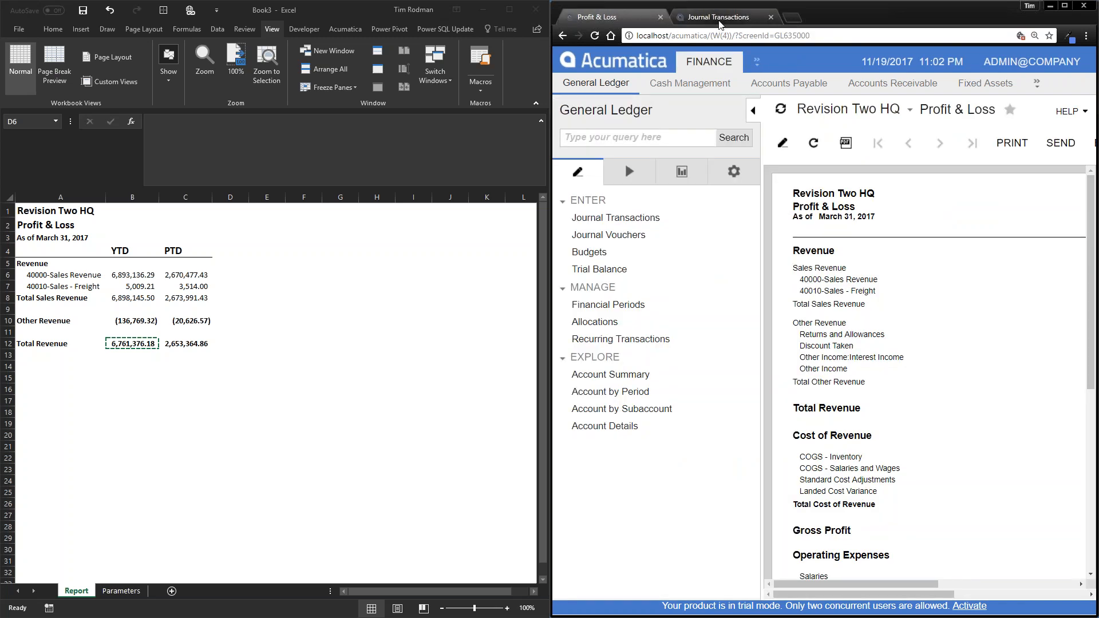
{"action": "left_click", "coordinate": [720, 23]}
{"action": "left_click", "coordinate": [880, 164]}
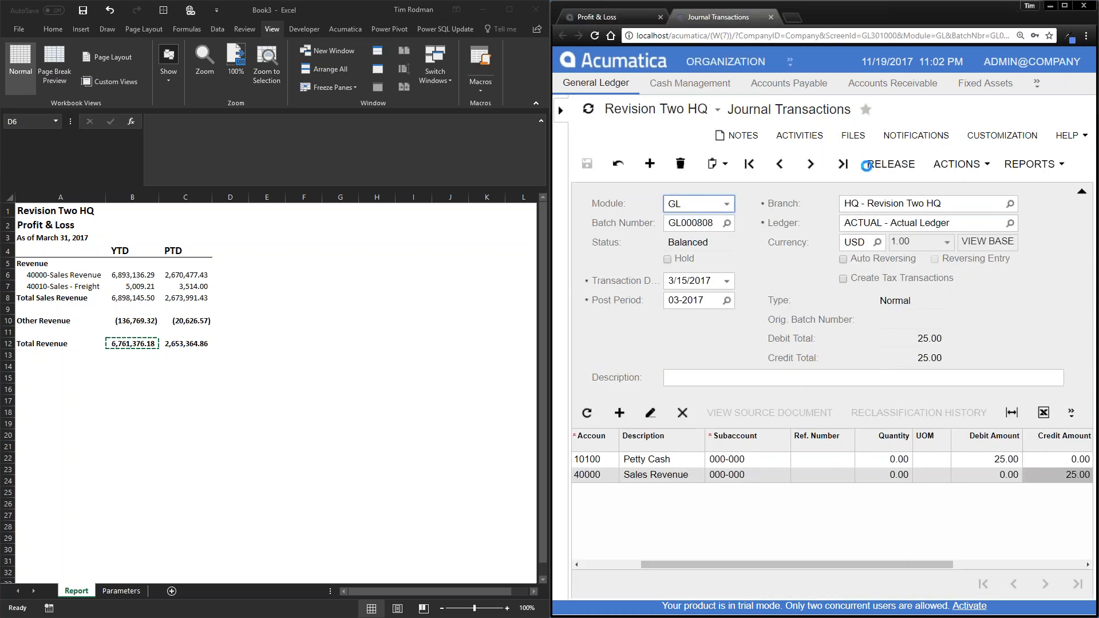
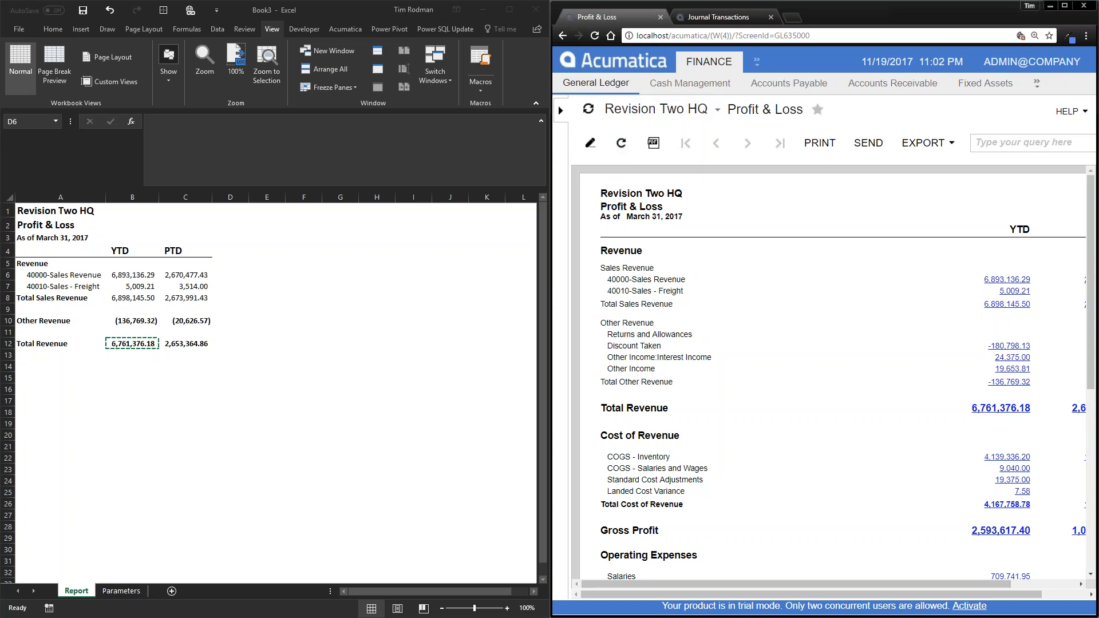
Reload the Acumatica page and rerun the Profit & Loss report, then switch to the Excel workbook
{"action": "left_click", "coordinate": [722, 35]}
{"action": "key", "text": "Return"}
{"action": "left_click", "coordinate": [877, 143]}
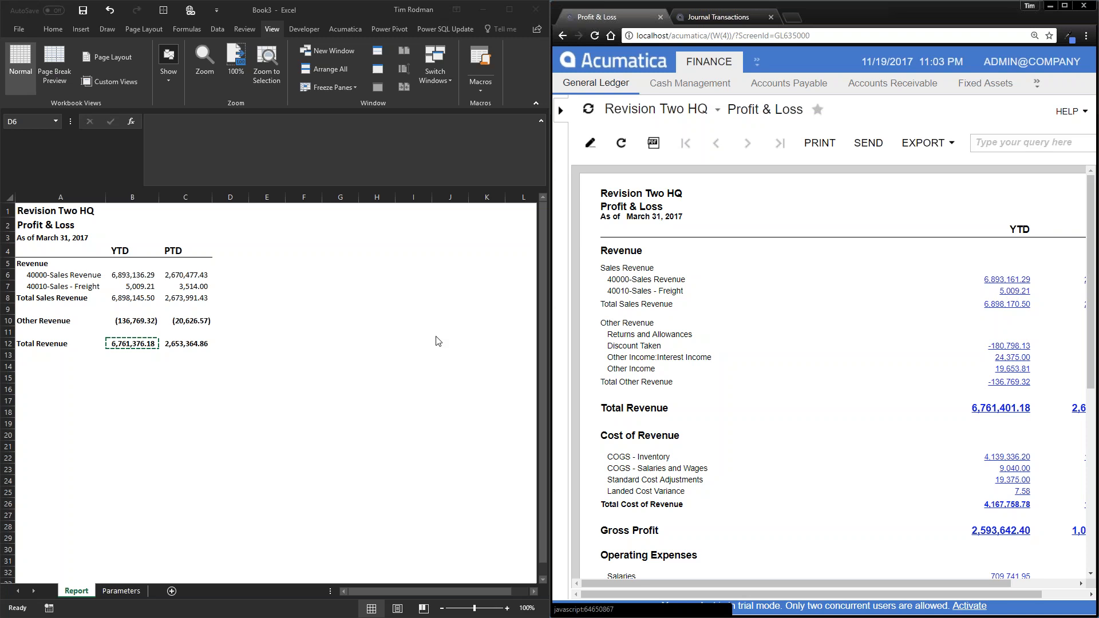
{"action": "left_click", "coordinate": [123, 280]}
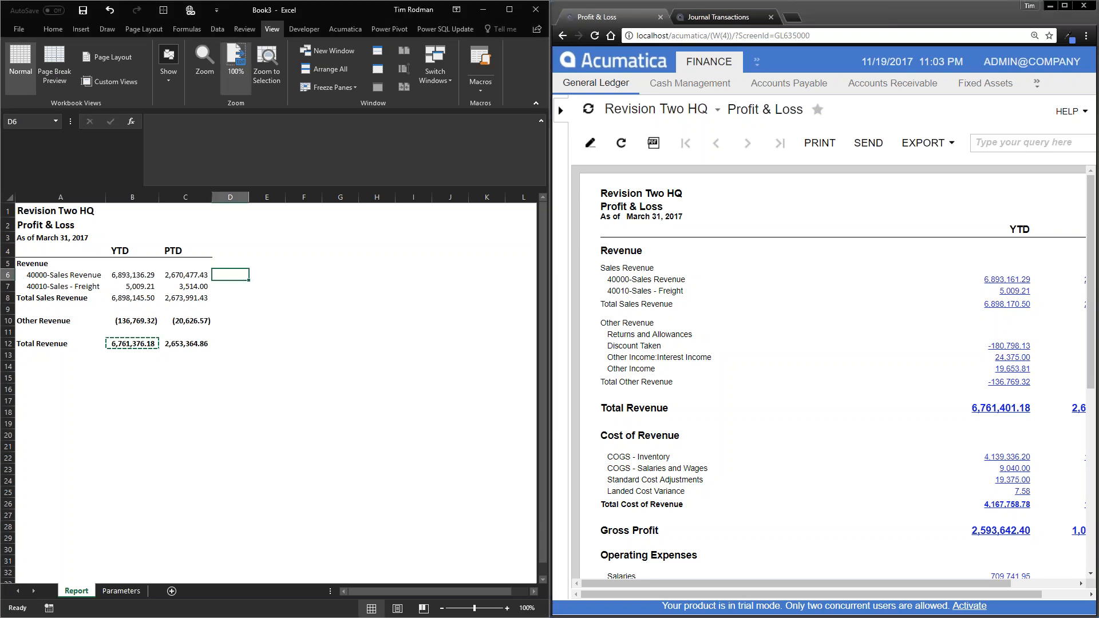
Refresh all Acumatica figures in the workbook, inspect B6's formula, and rerun the Acumatica report for comparison
{"action": "left_click", "coordinate": [334, 29]}
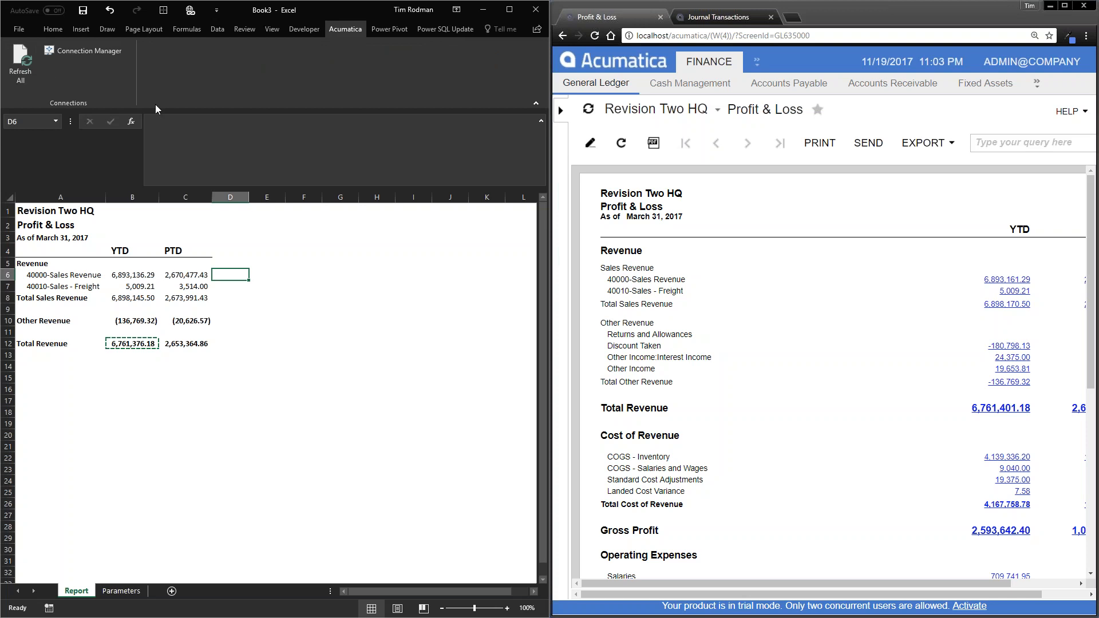
{"action": "left_click", "coordinate": [22, 72]}
{"action": "left_click", "coordinate": [121, 275]}
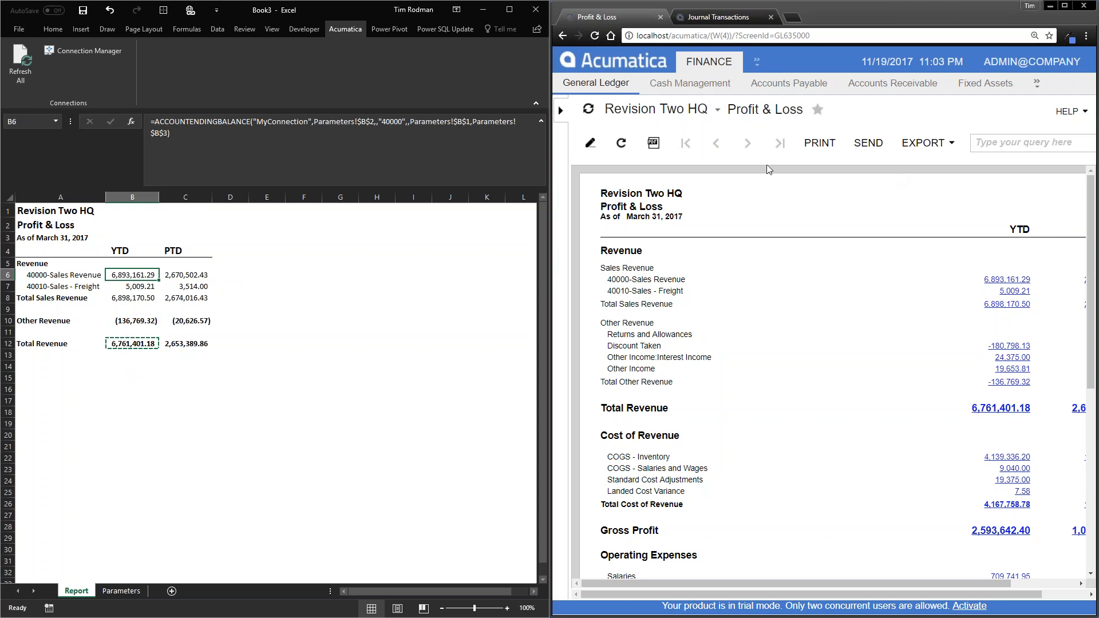
{"action": "left_click", "coordinate": [582, 151]}
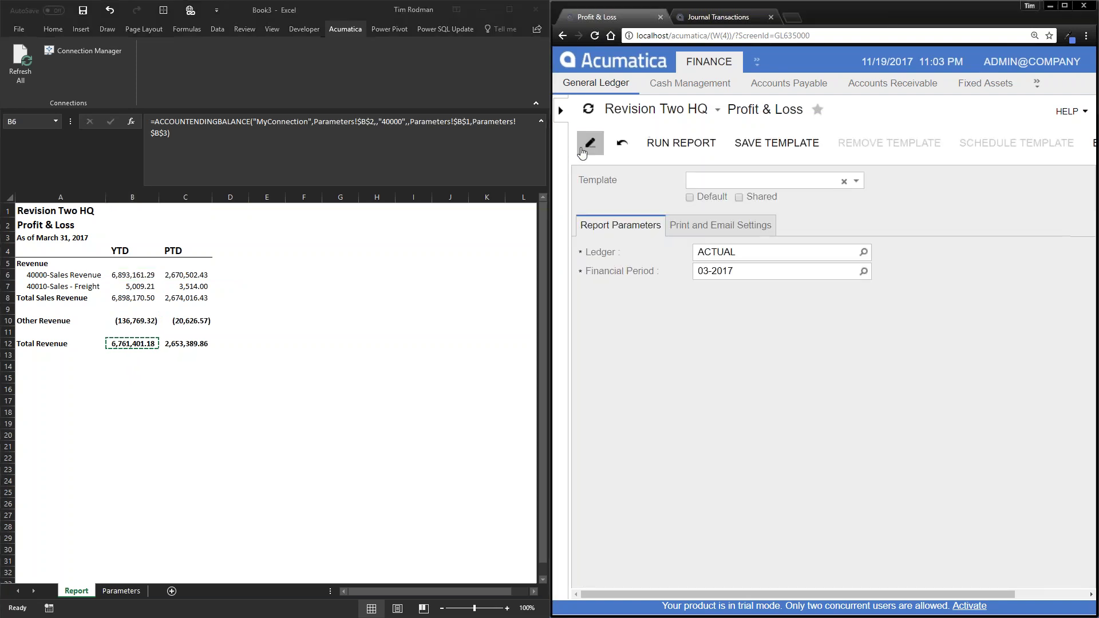
{"action": "left_click", "coordinate": [679, 153]}
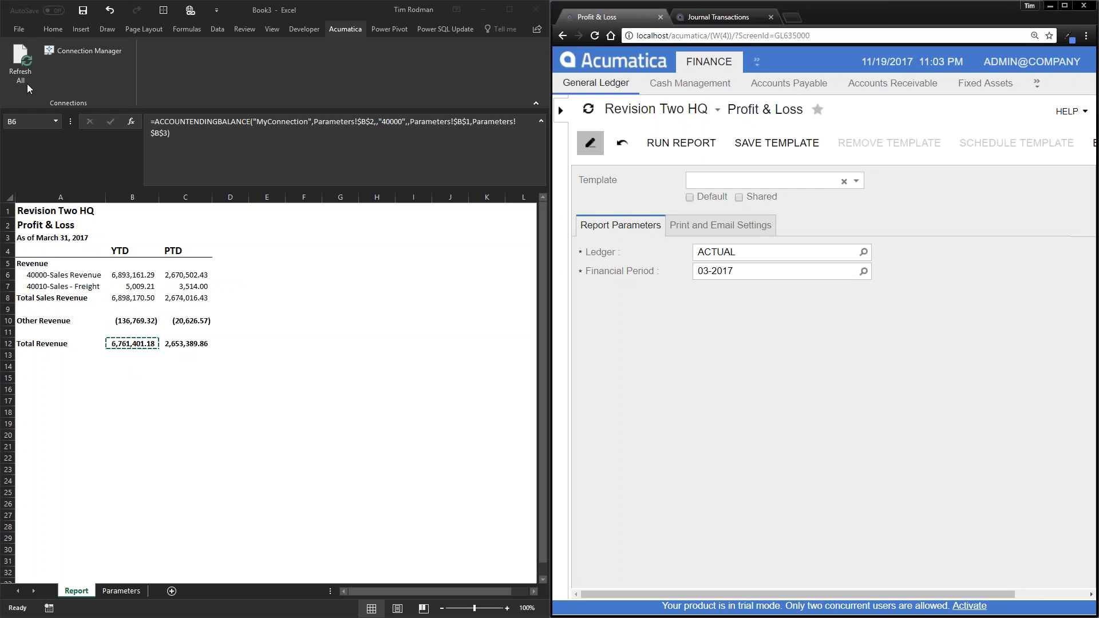